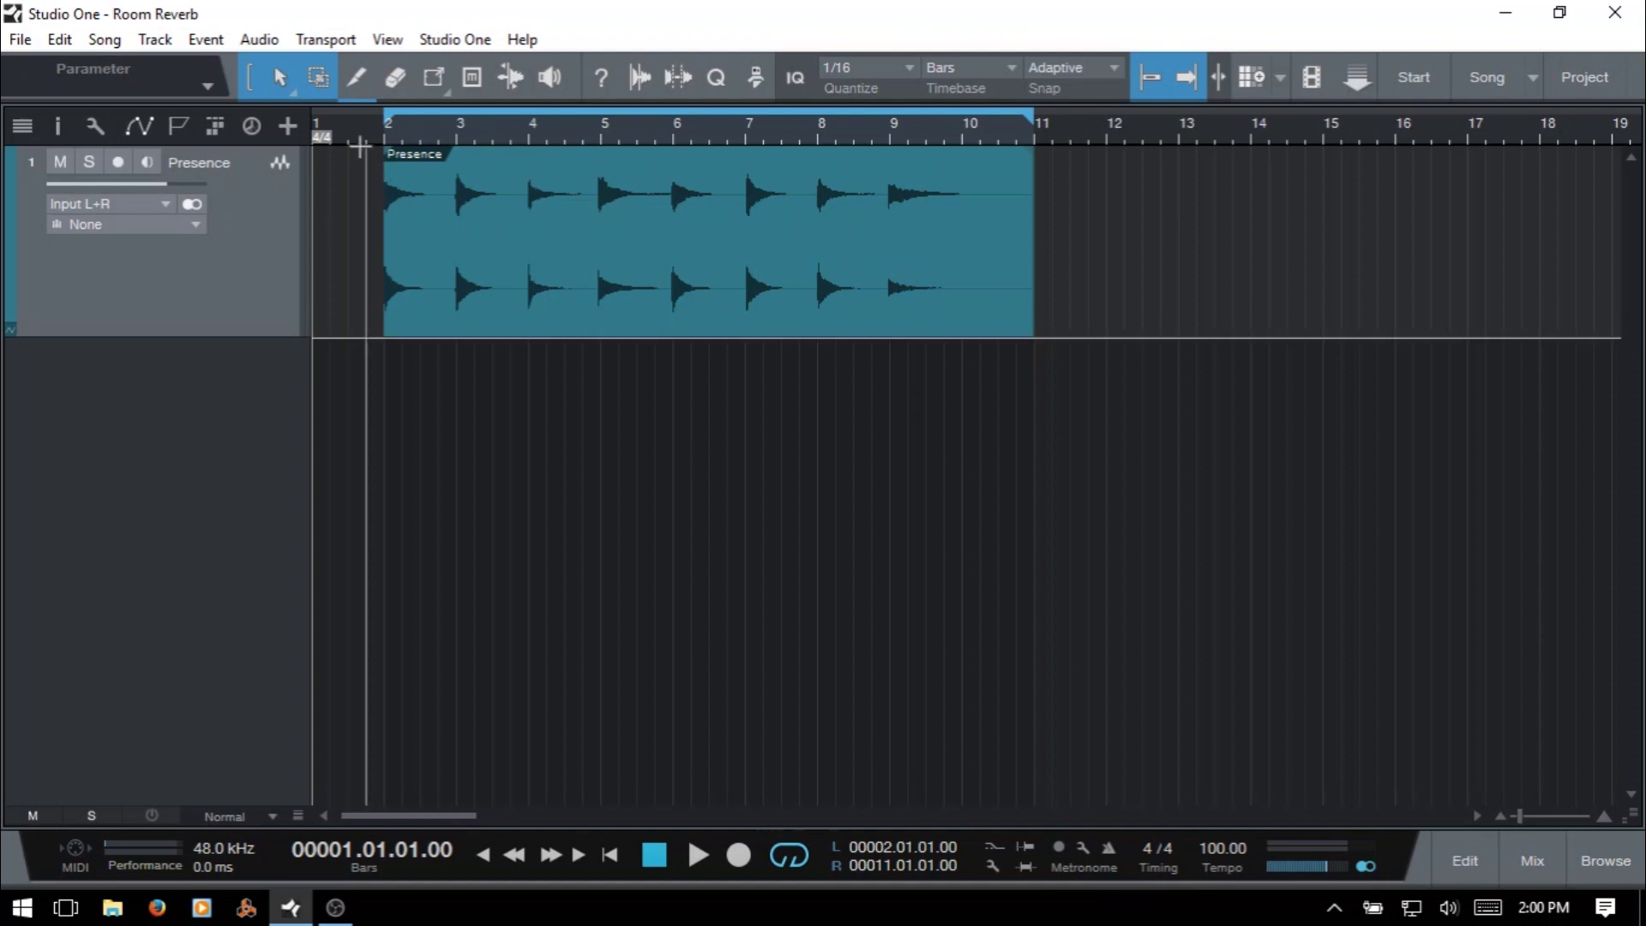
Step: Play the dry Presence piano clip from near bar 1 and stop around bar 5
click(365, 139)
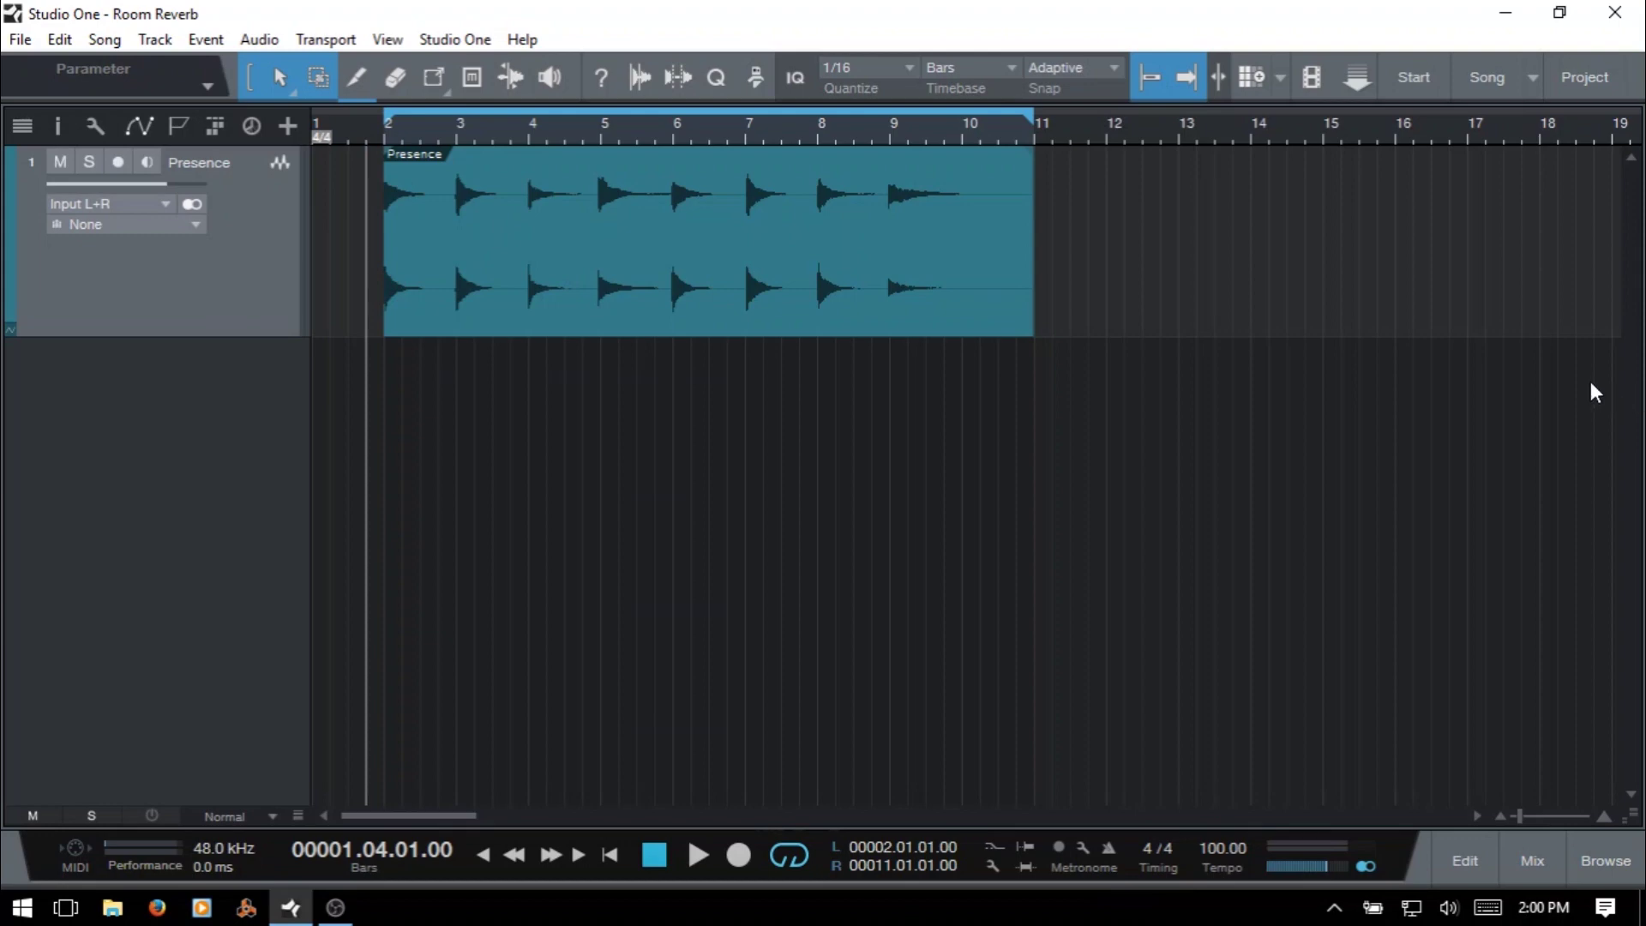
key(space)
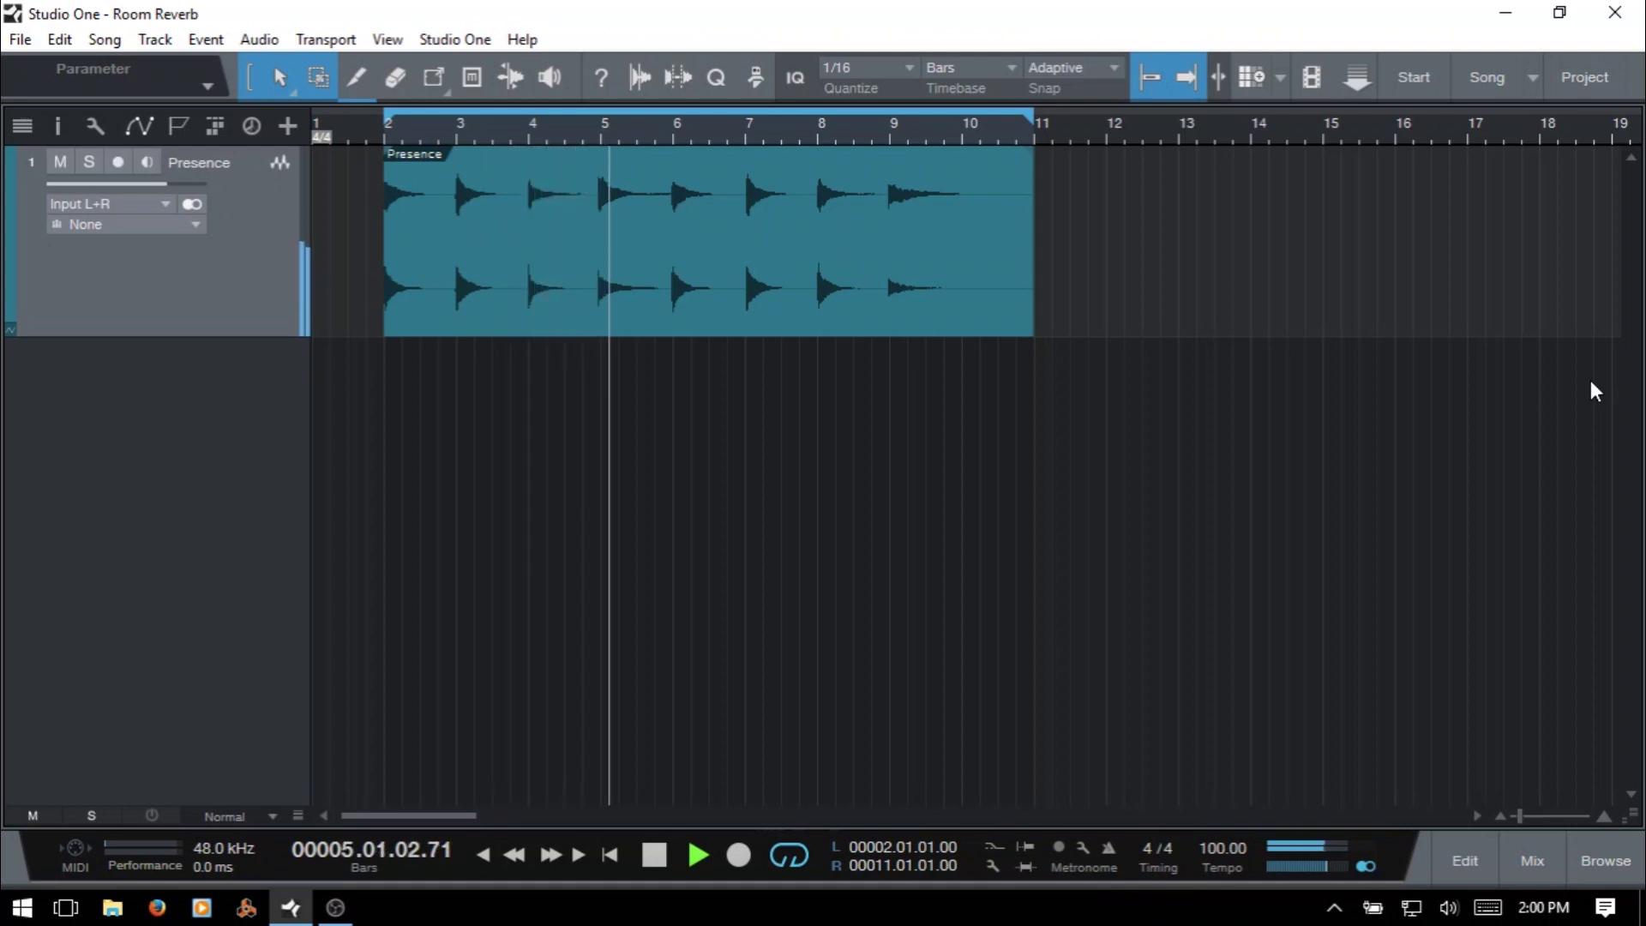
key(space)
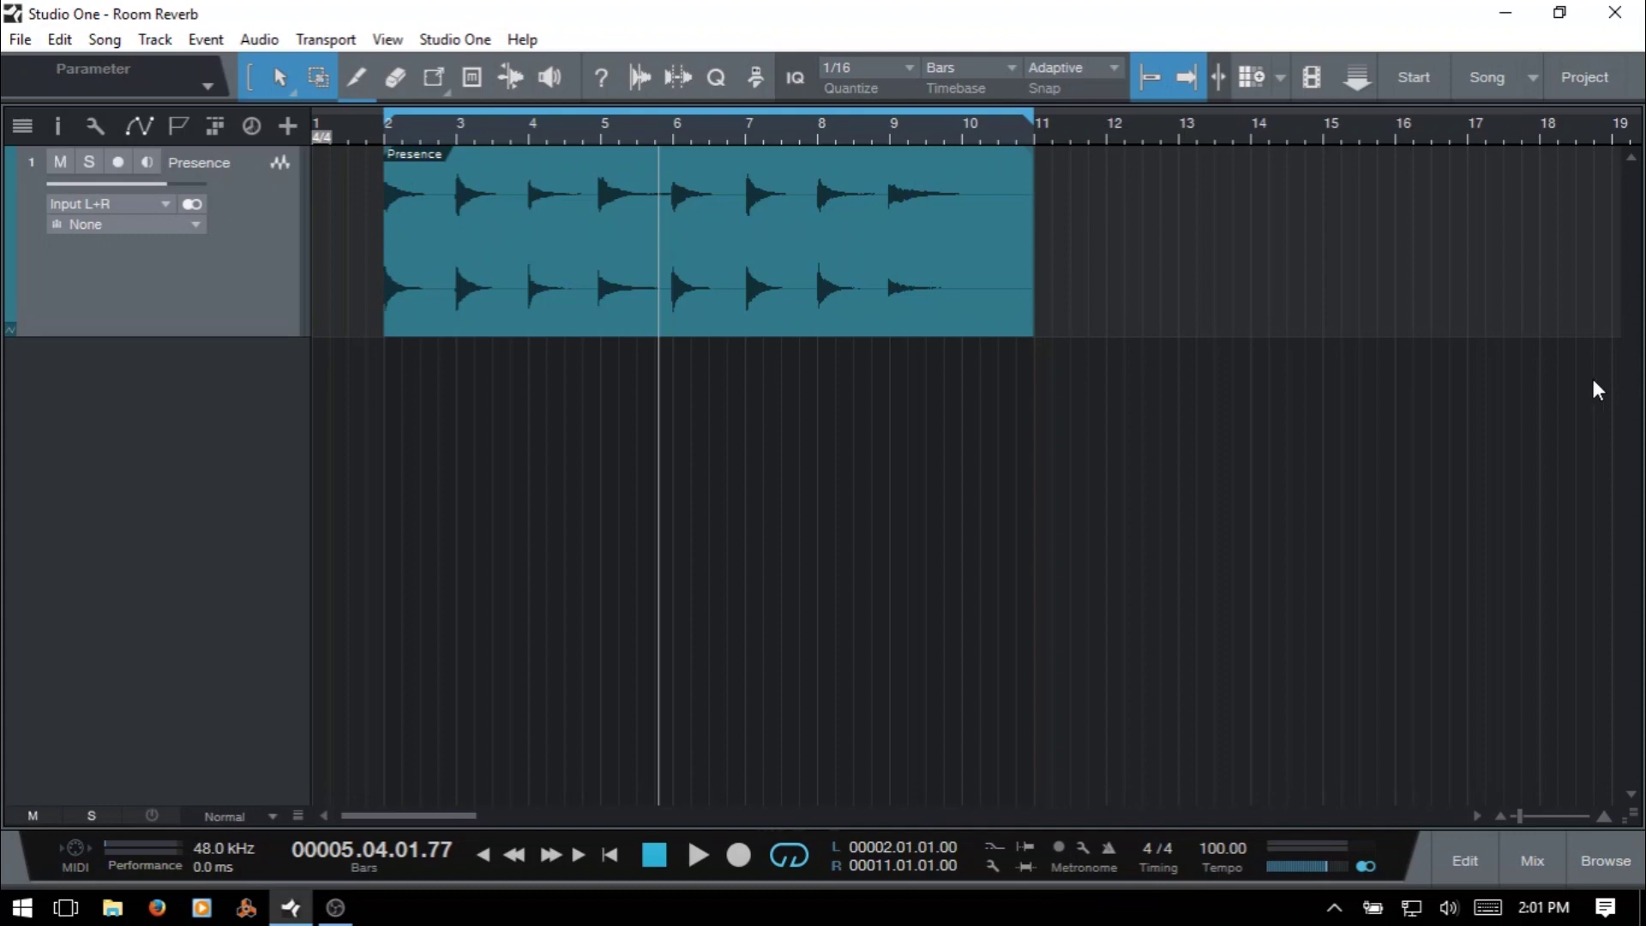
Step: Show the Browser's PreSonus effects folder scrolled down to Room Reverb
key(F5)
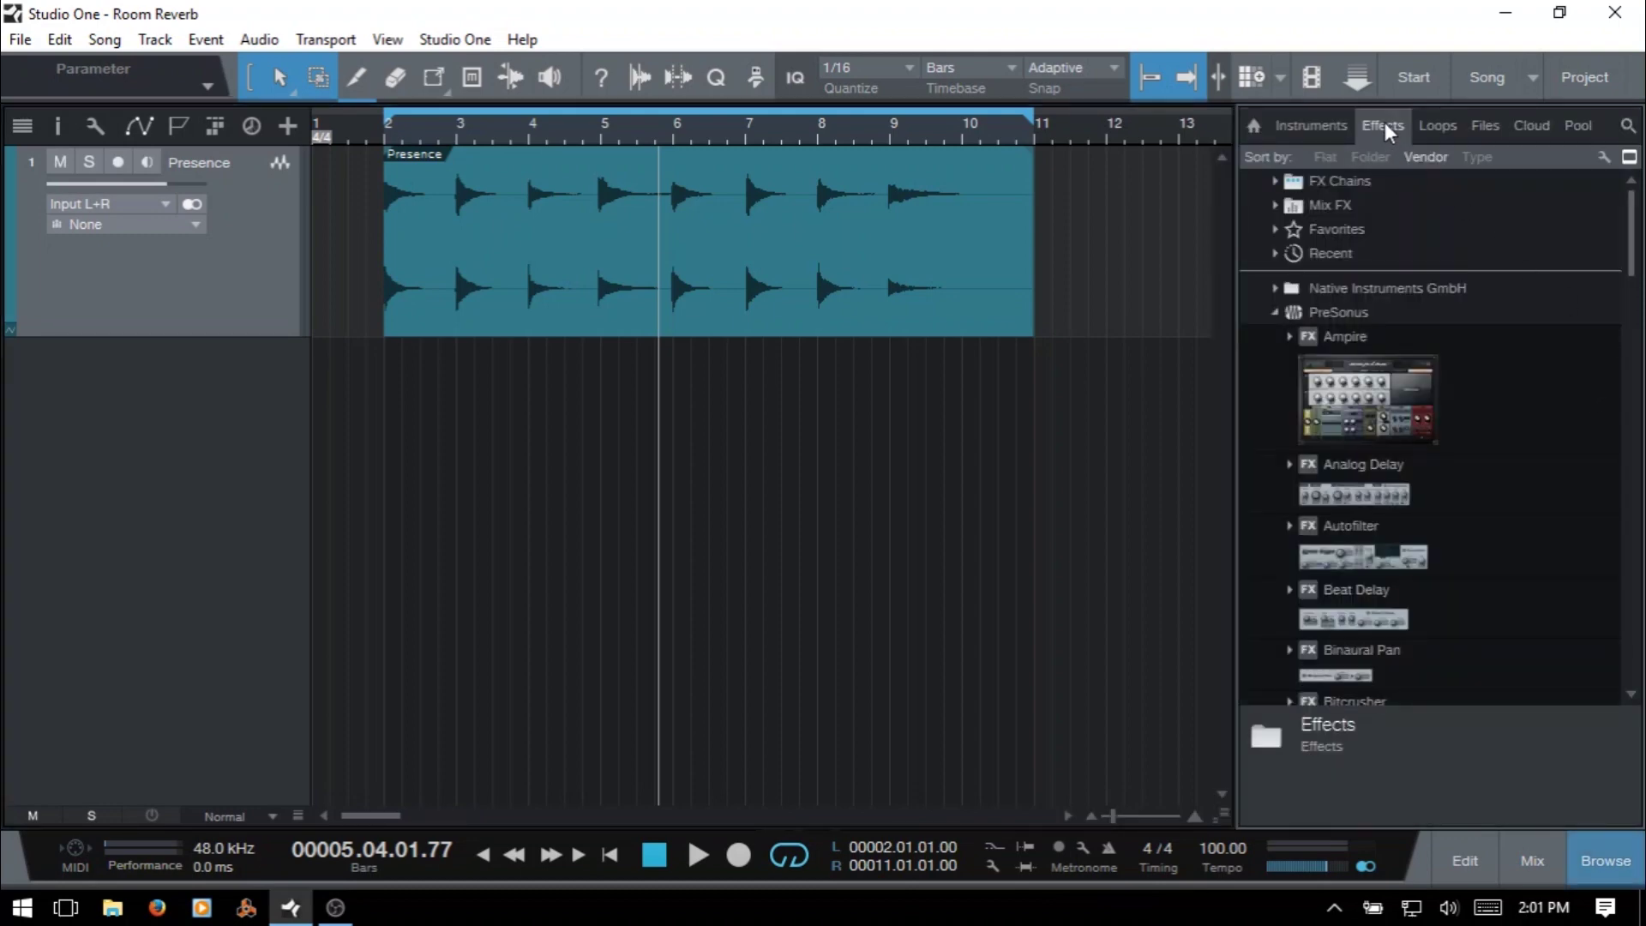
click(1272, 313)
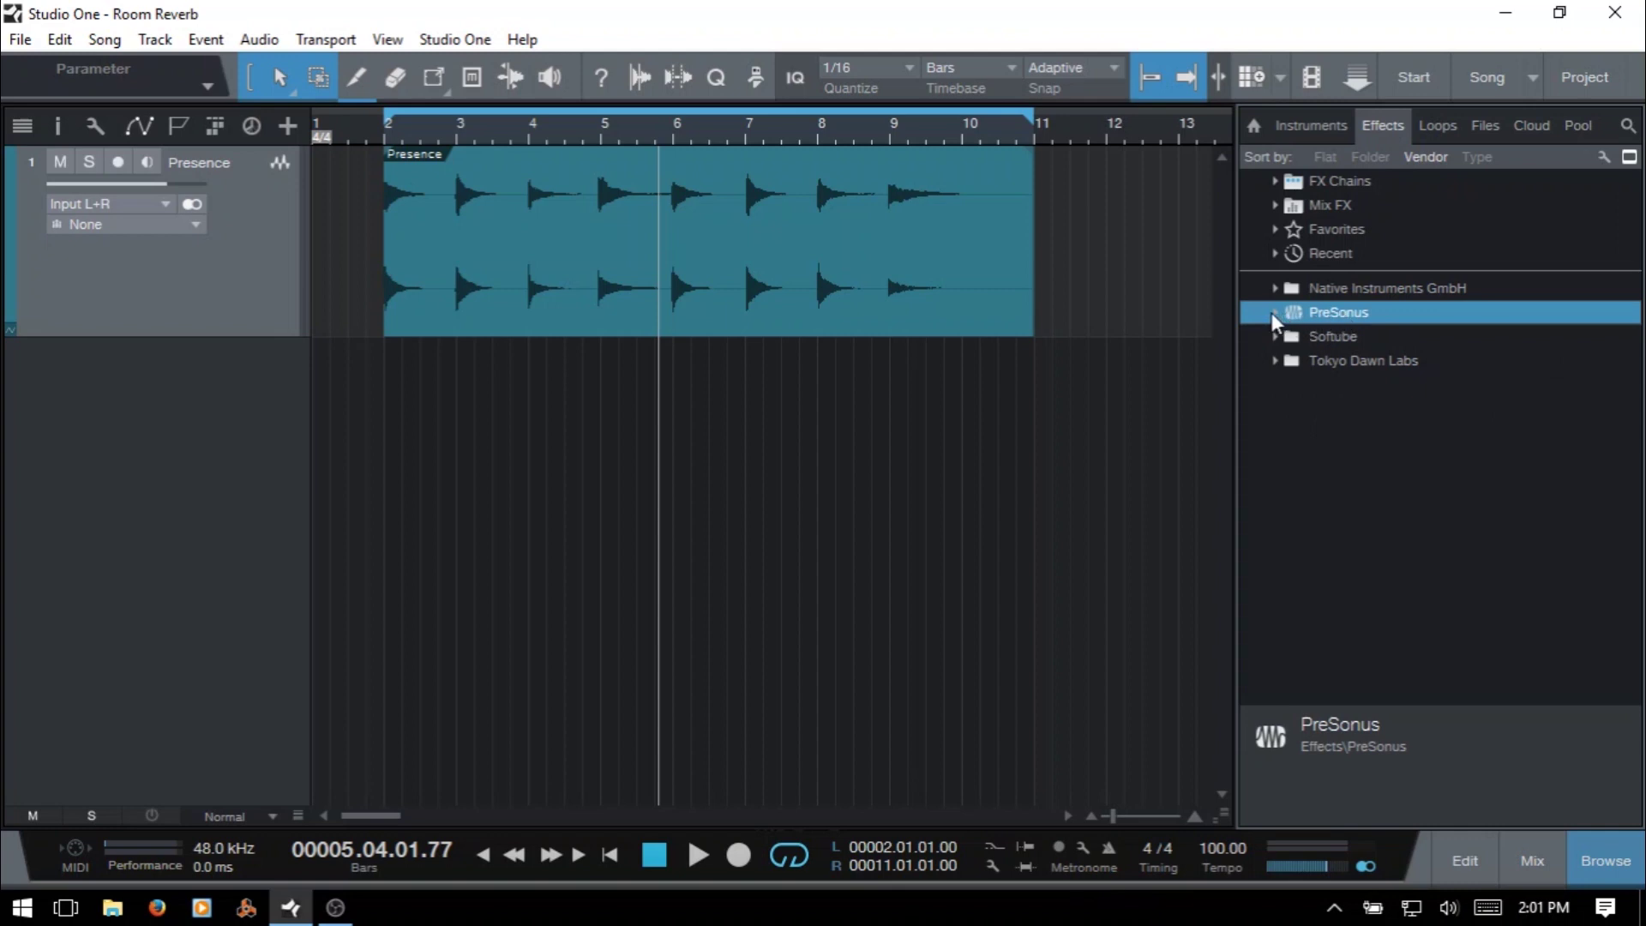
click(1272, 312)
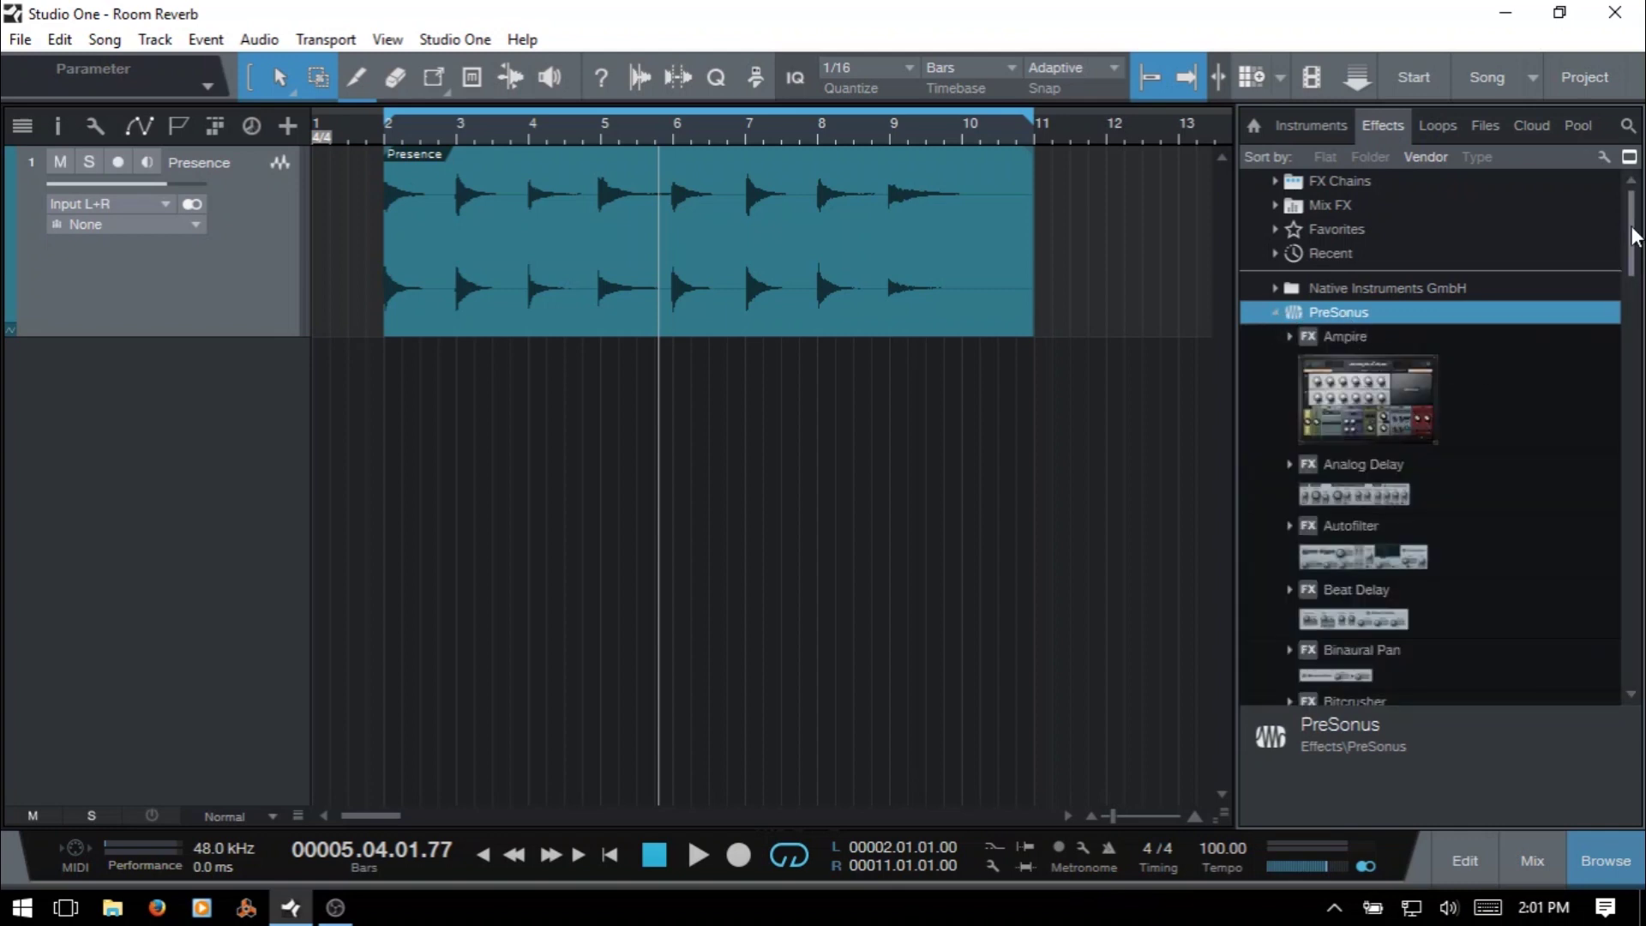
drag(1631, 220, 1614, 531)
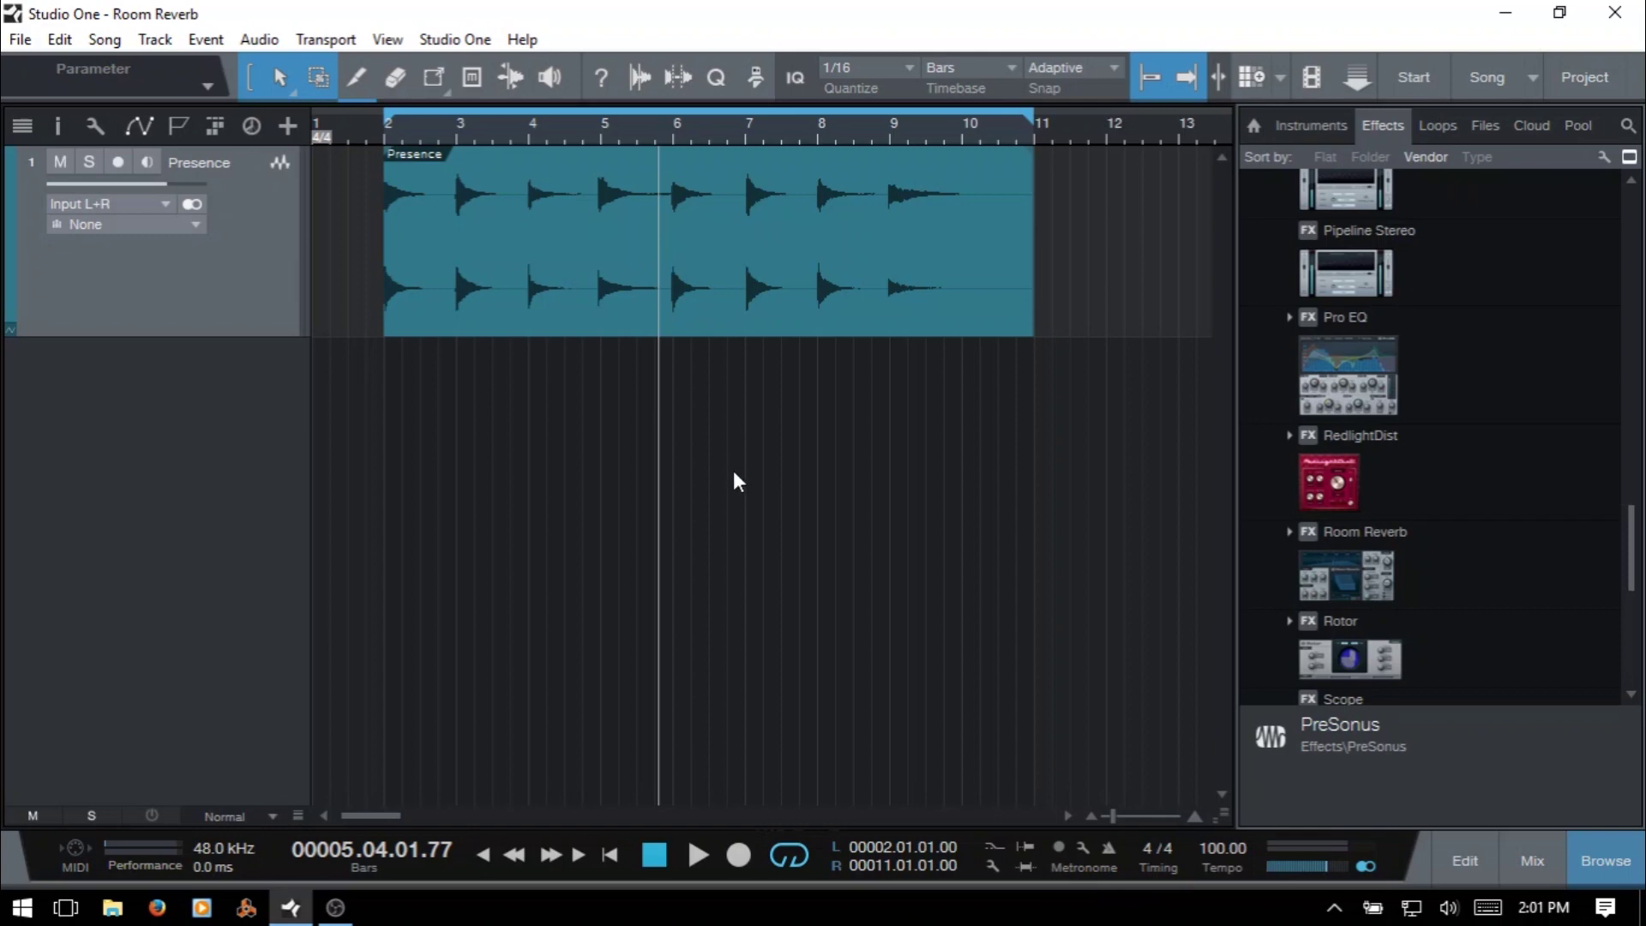
Step: Insert Room Reverb on the Presence track from the Inspector's Inserts list
key(F5)
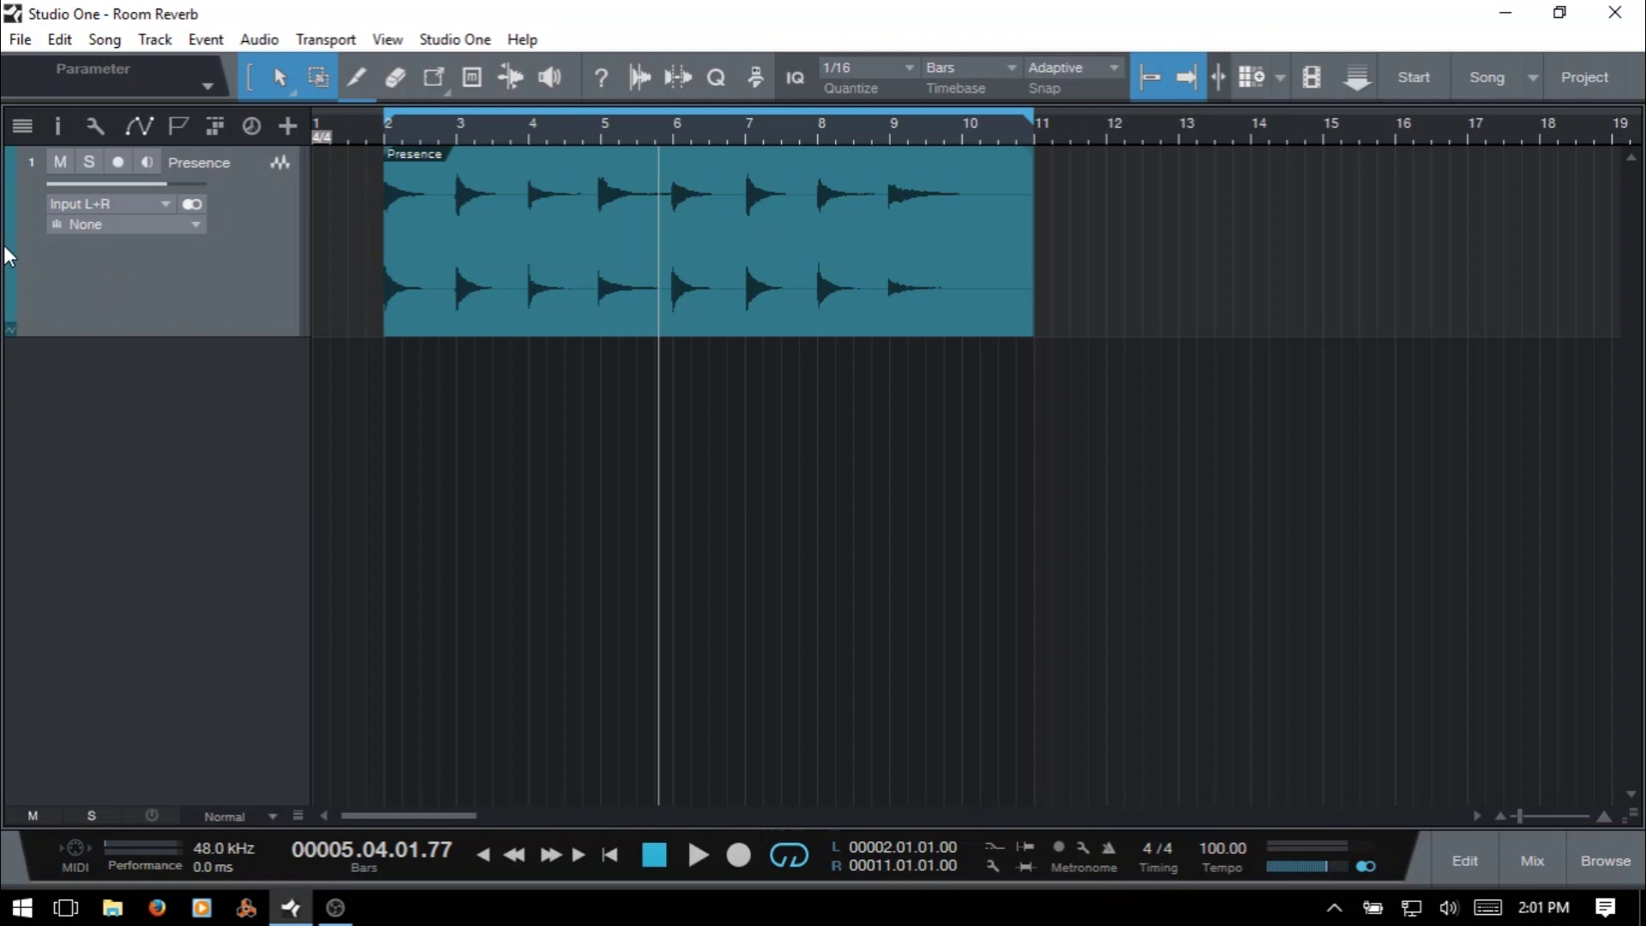
key(F4)
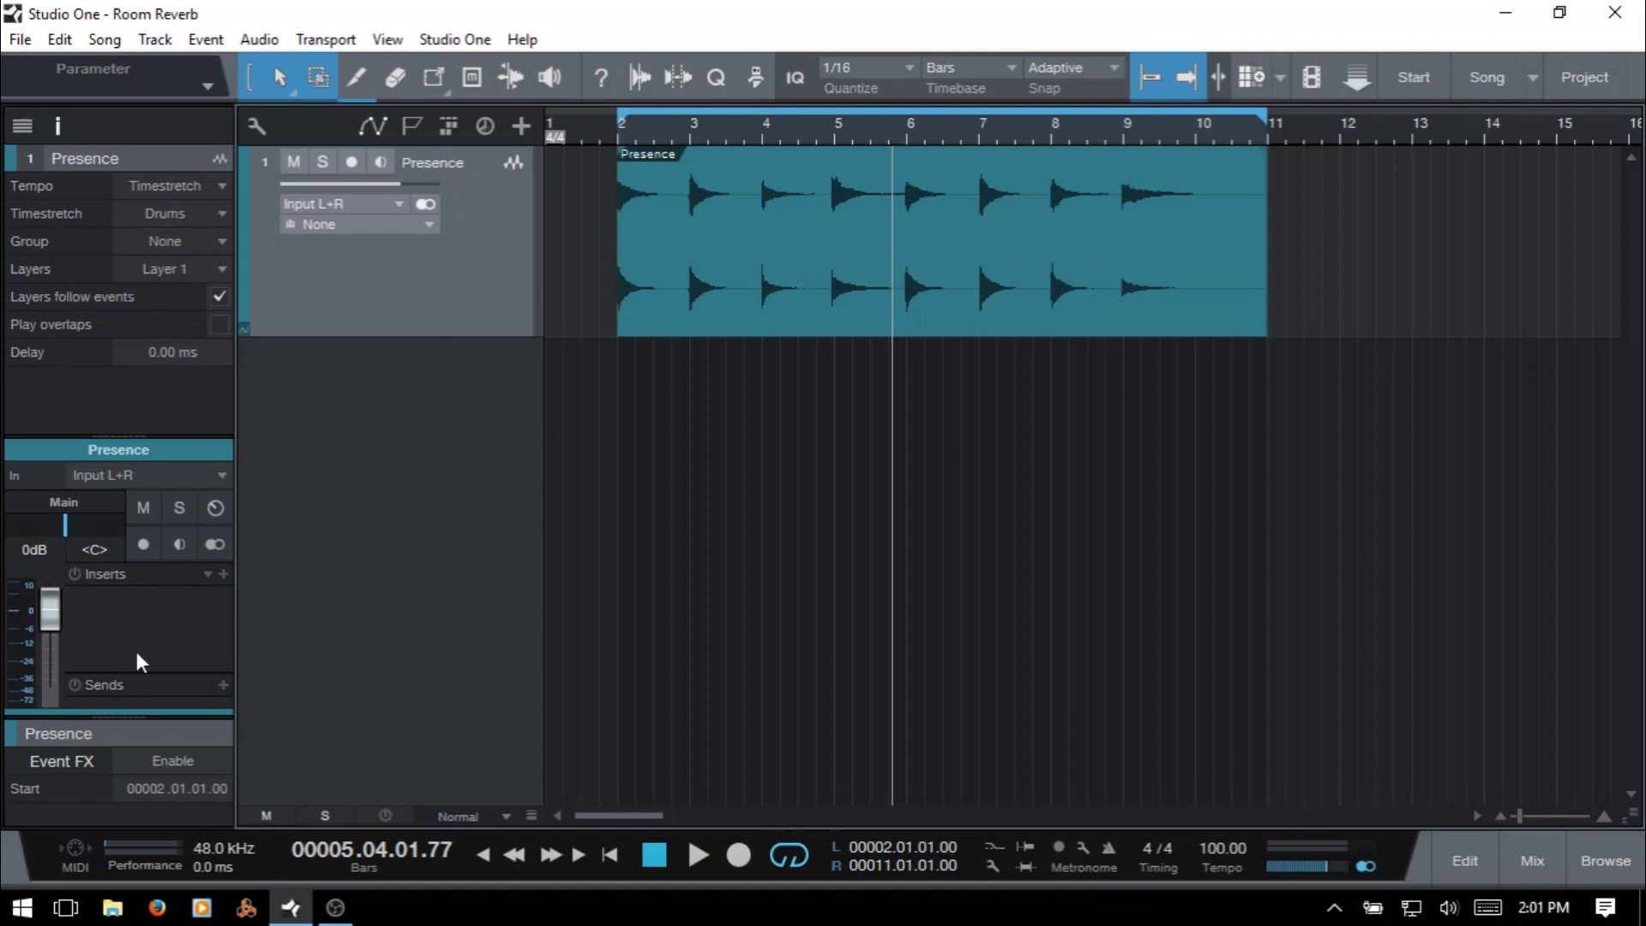
click(224, 574)
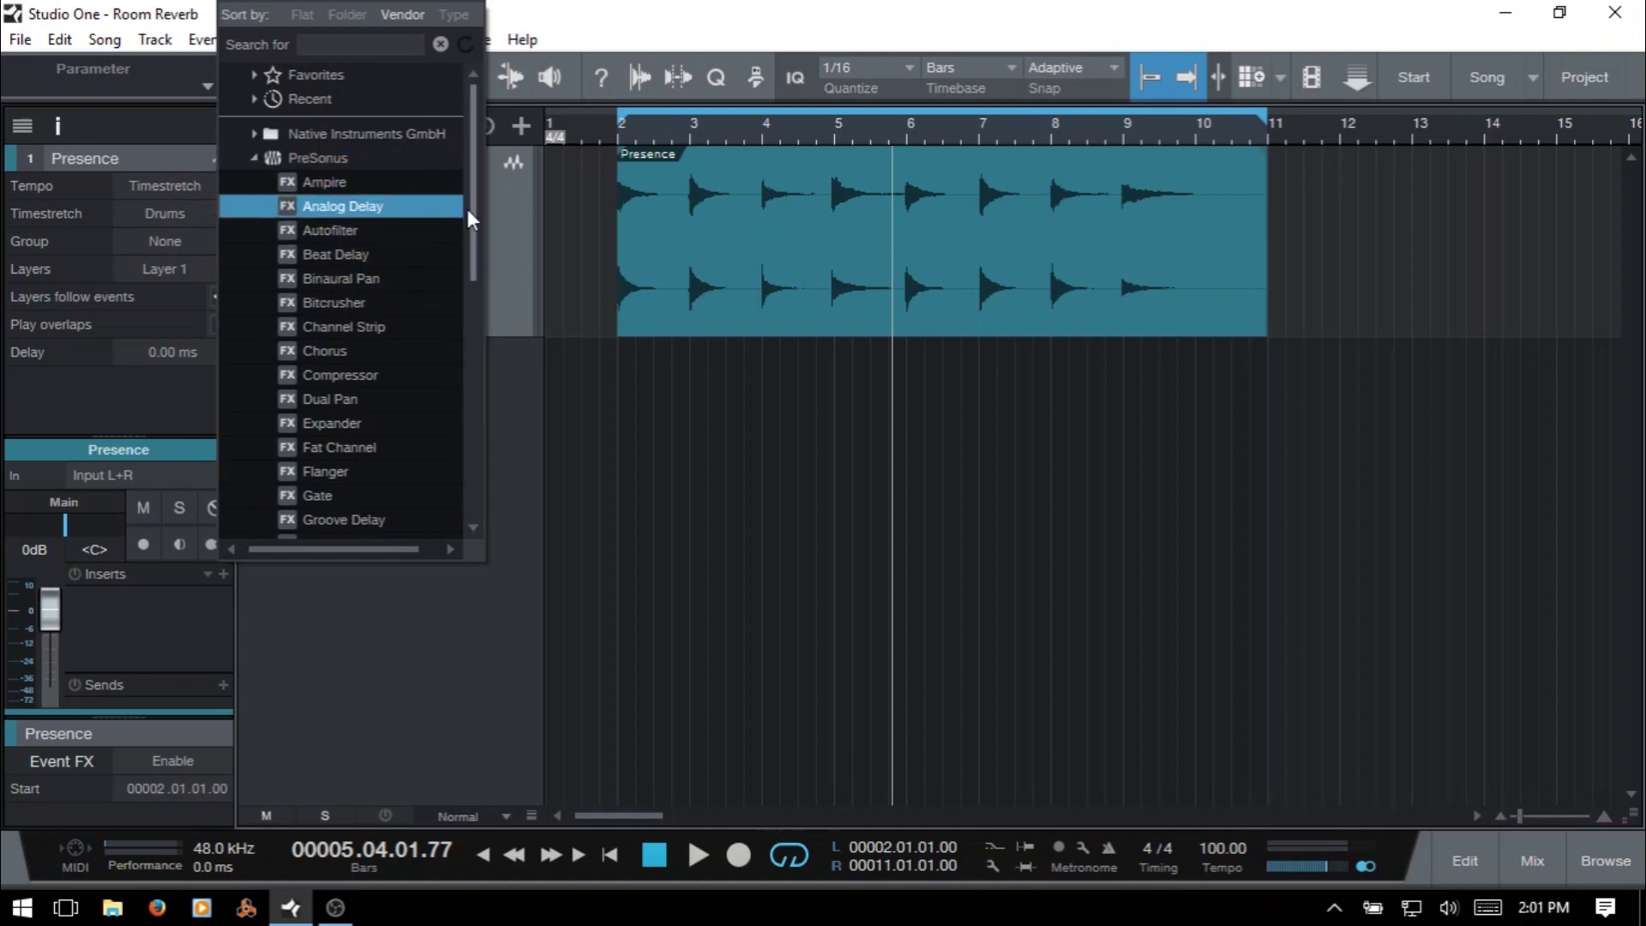
drag(470, 209, 454, 405)
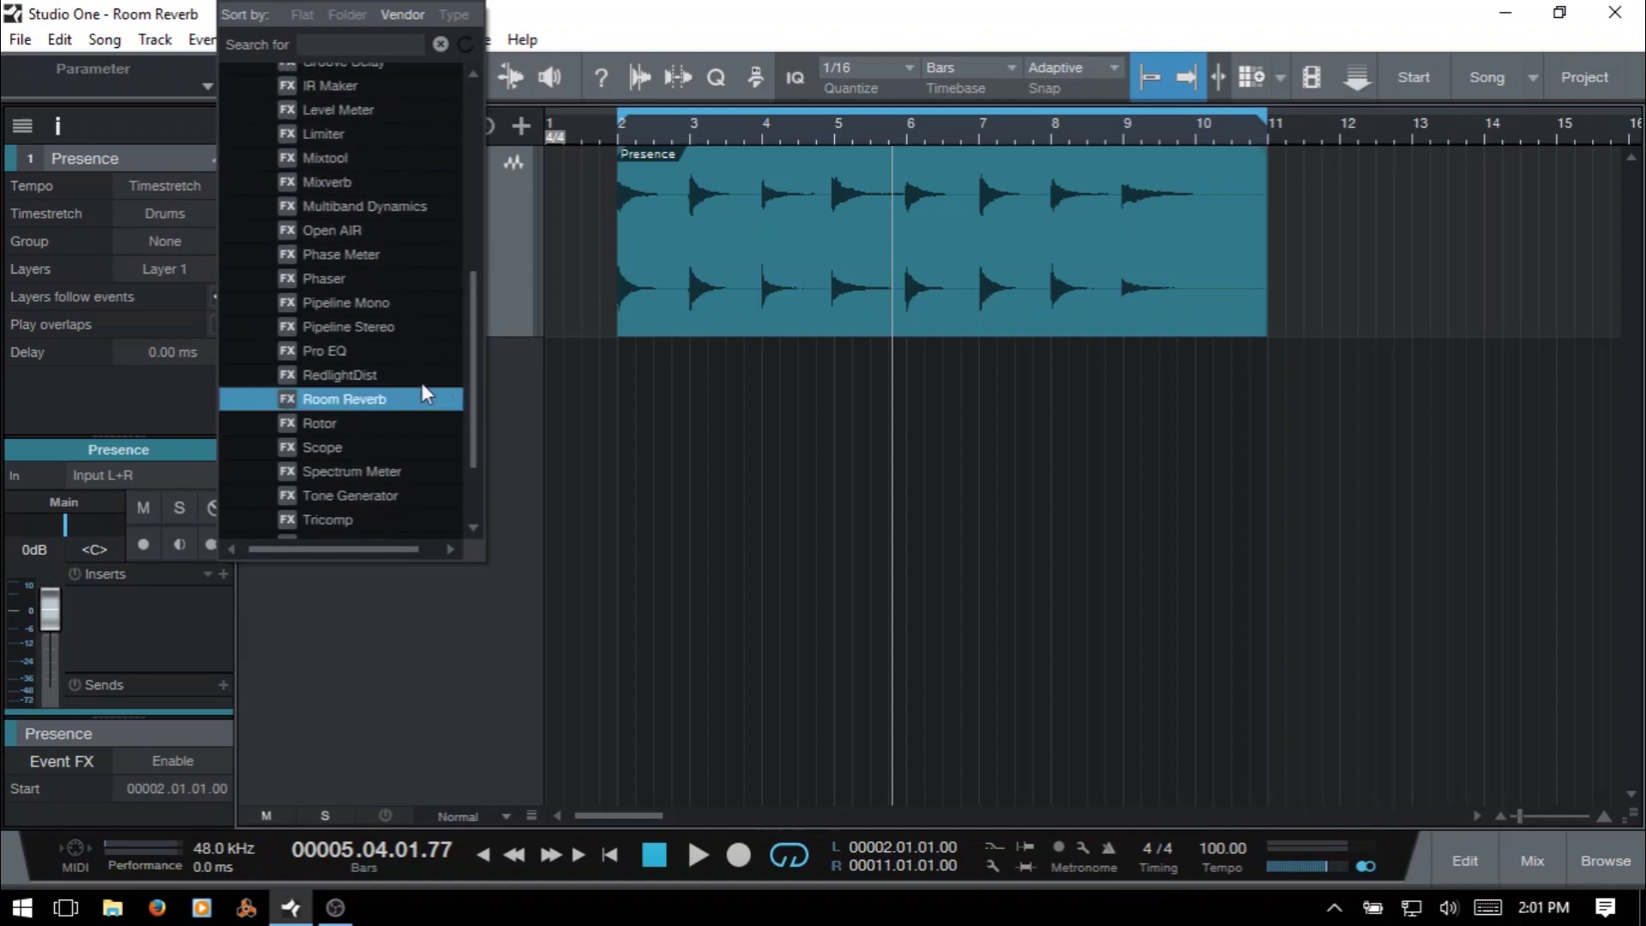
click(333, 399)
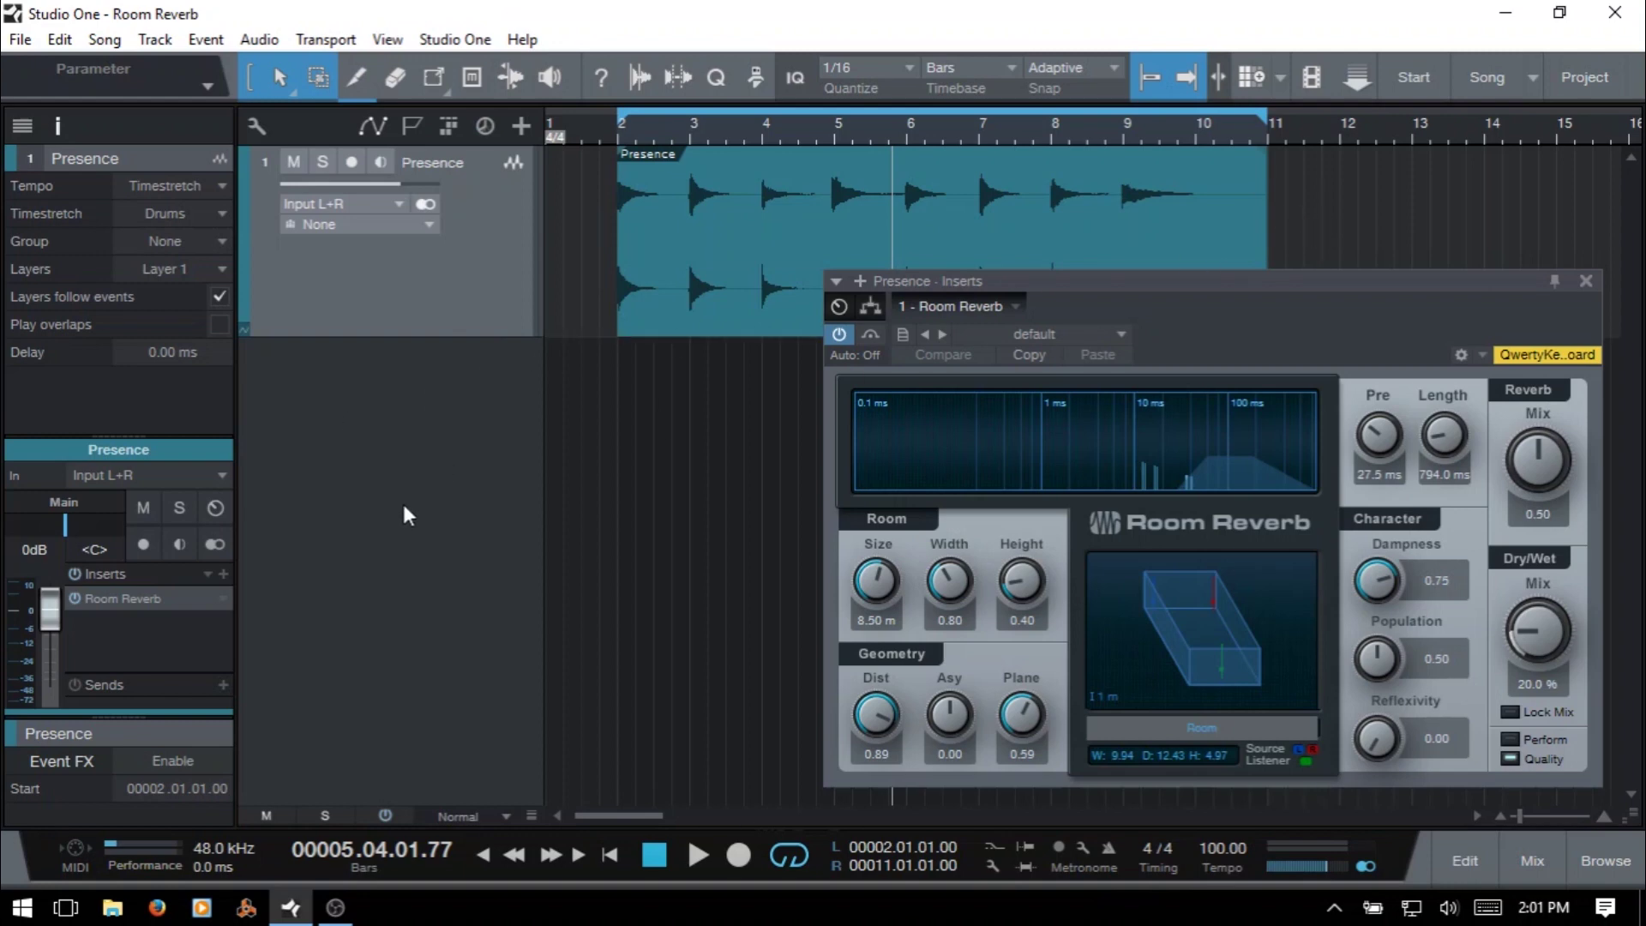
Step: Hide the Inspector, then play the reverb-processed piano from the song start and stop near bar 5
key(F4)
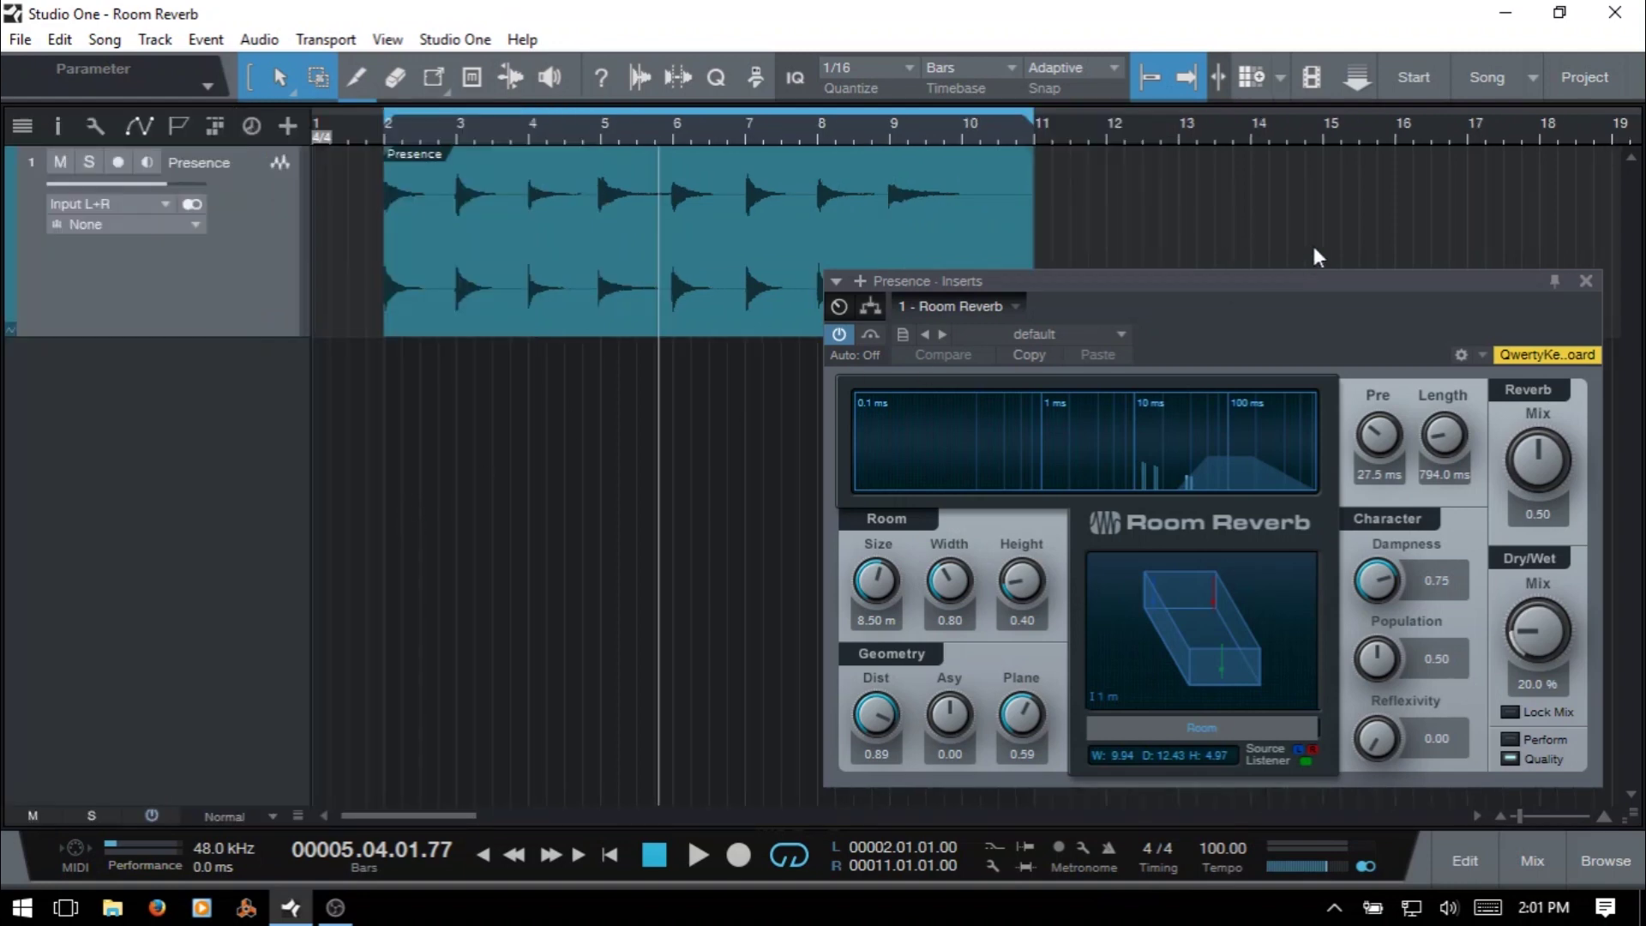
drag(1249, 282, 1250, 280)
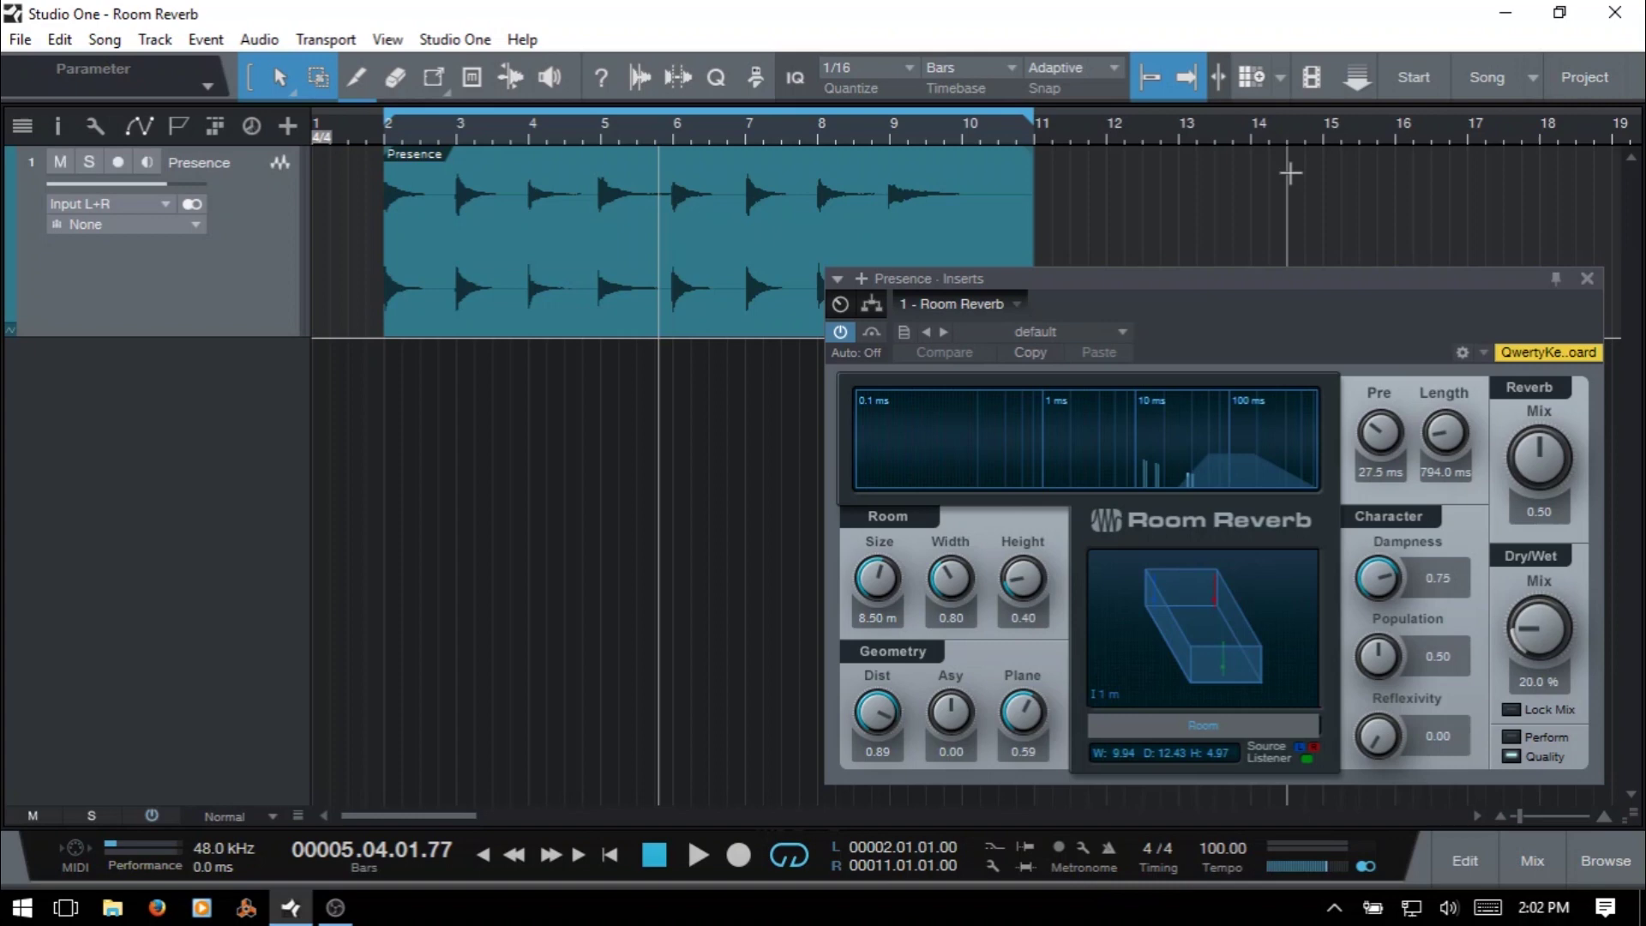
key(comma)
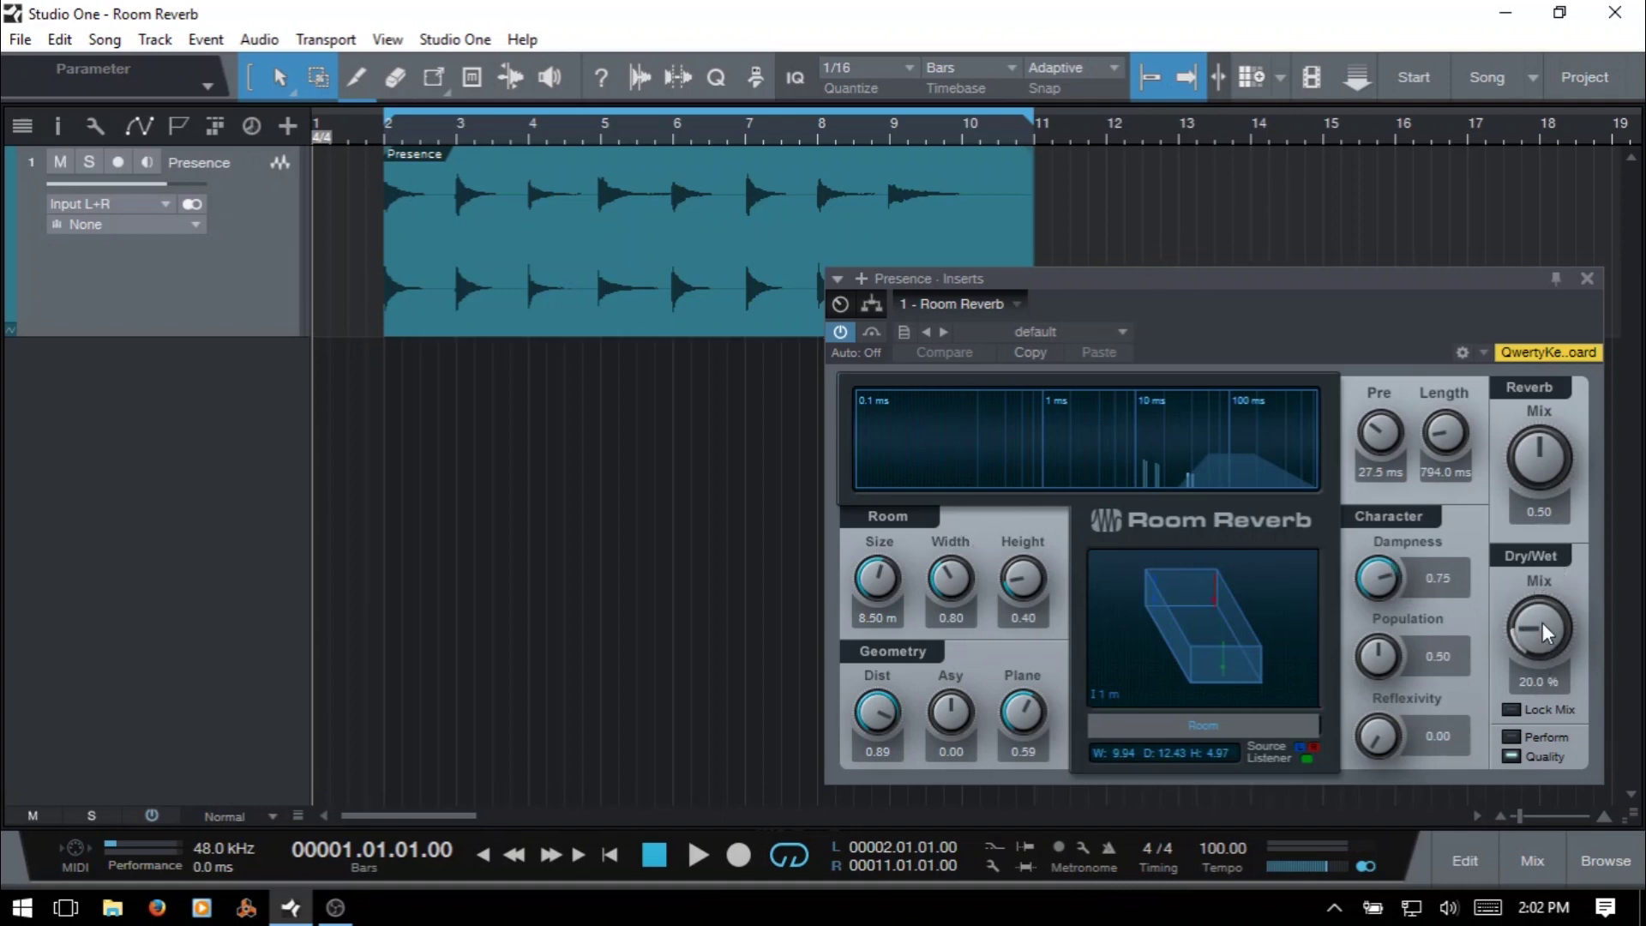
key(space)
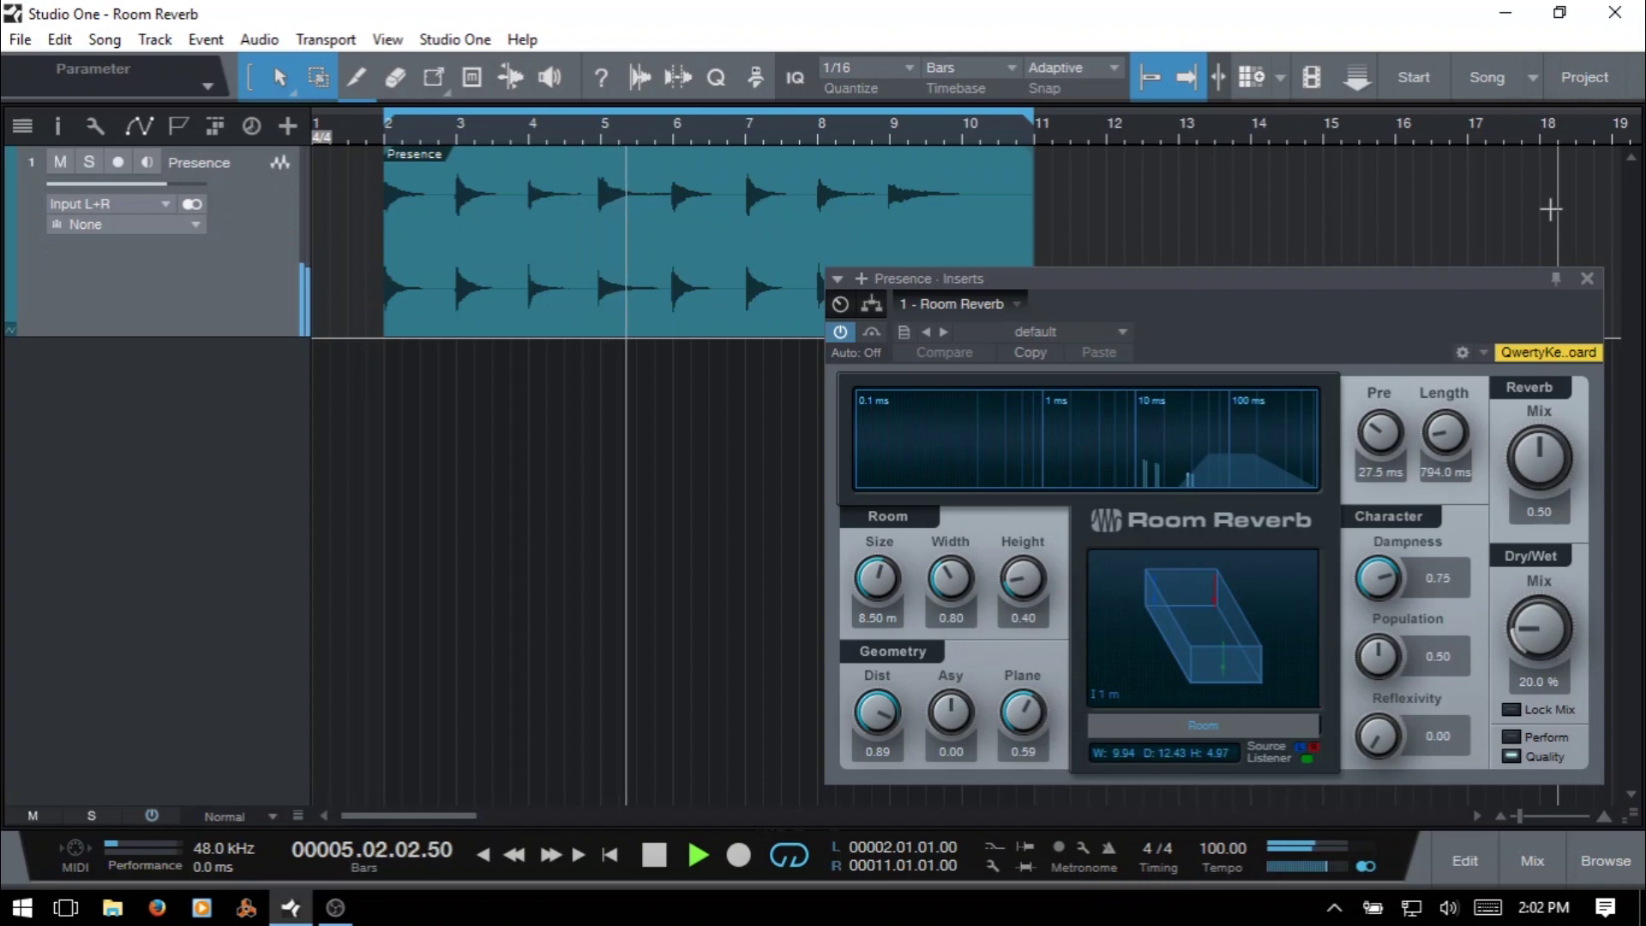
key(space)
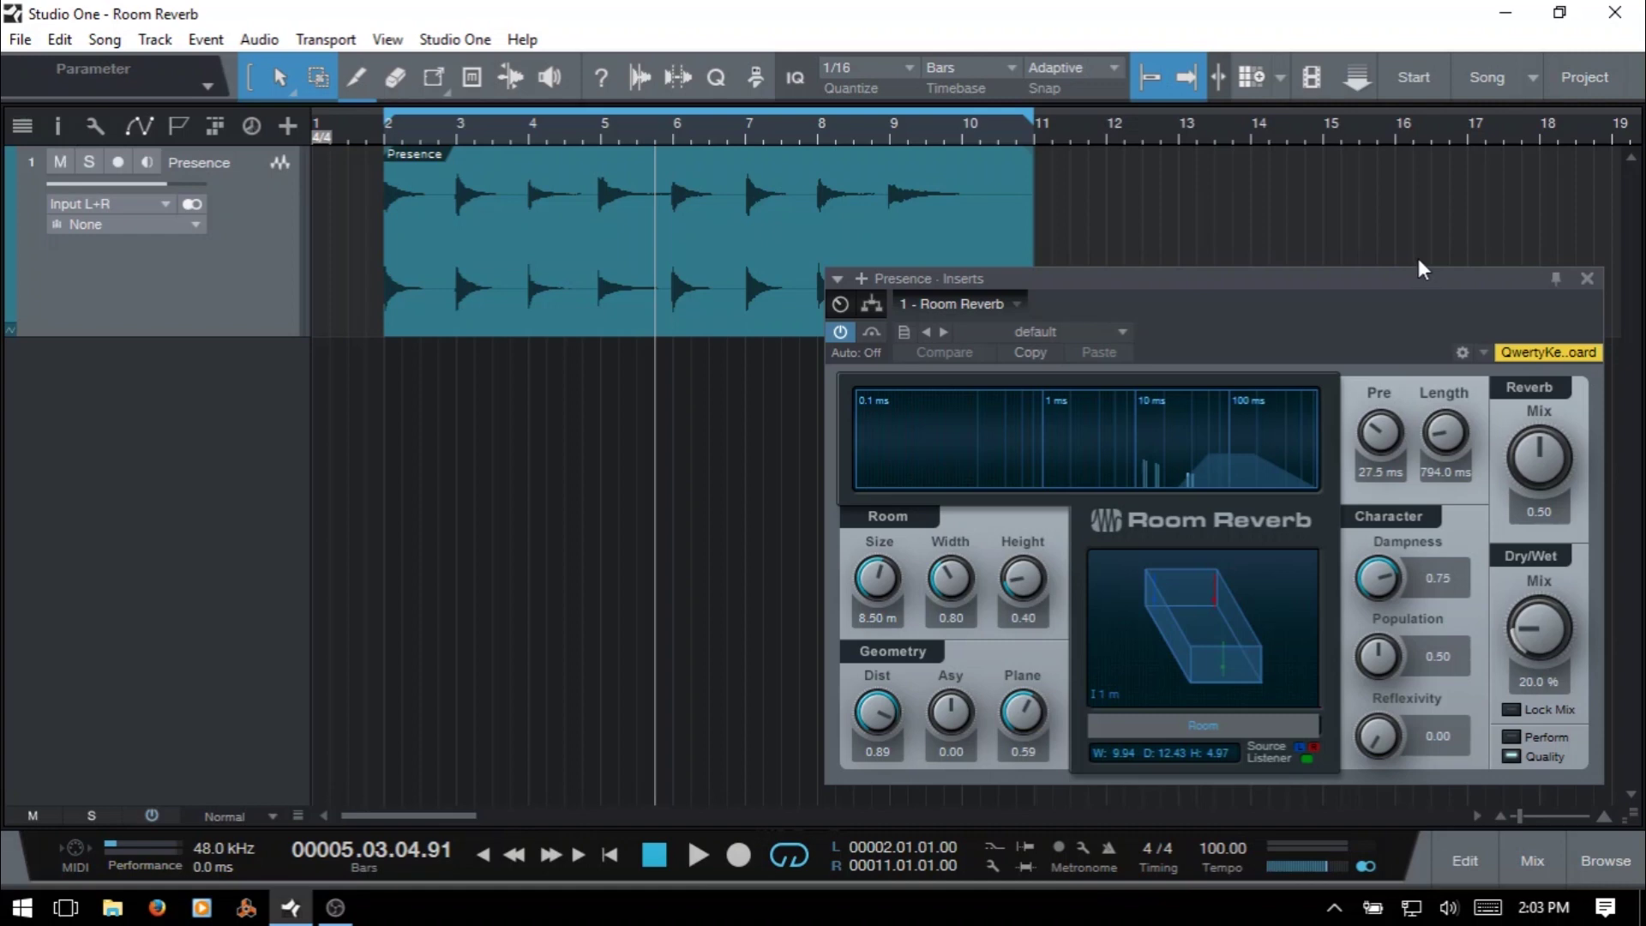
click(839, 333)
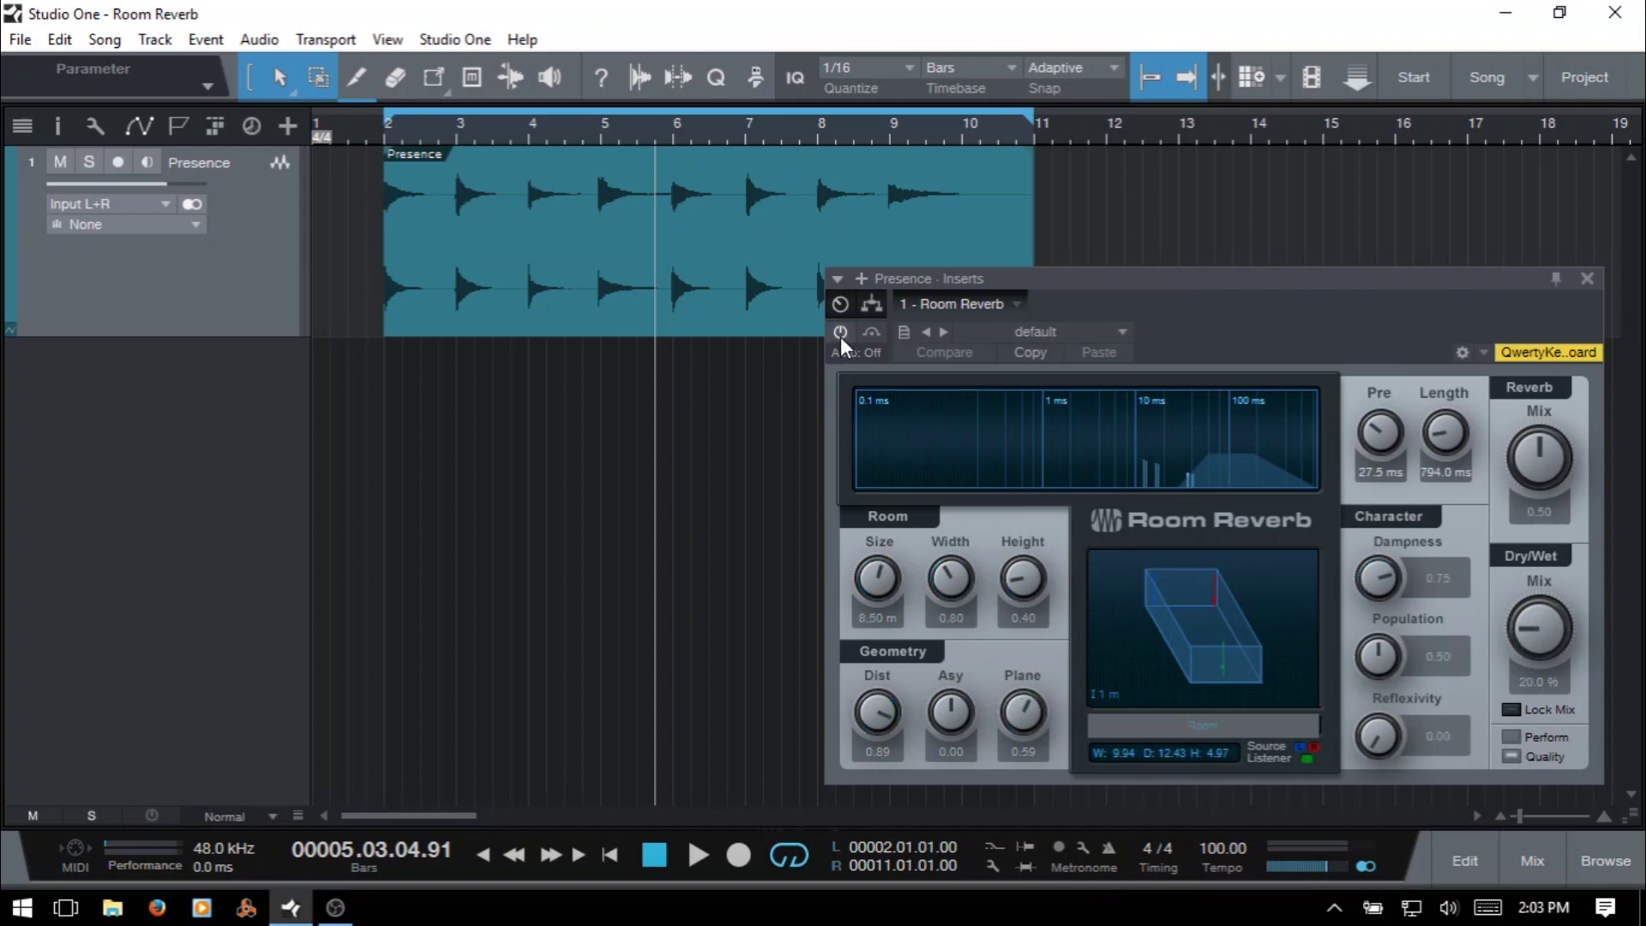
click(838, 333)
click(871, 333)
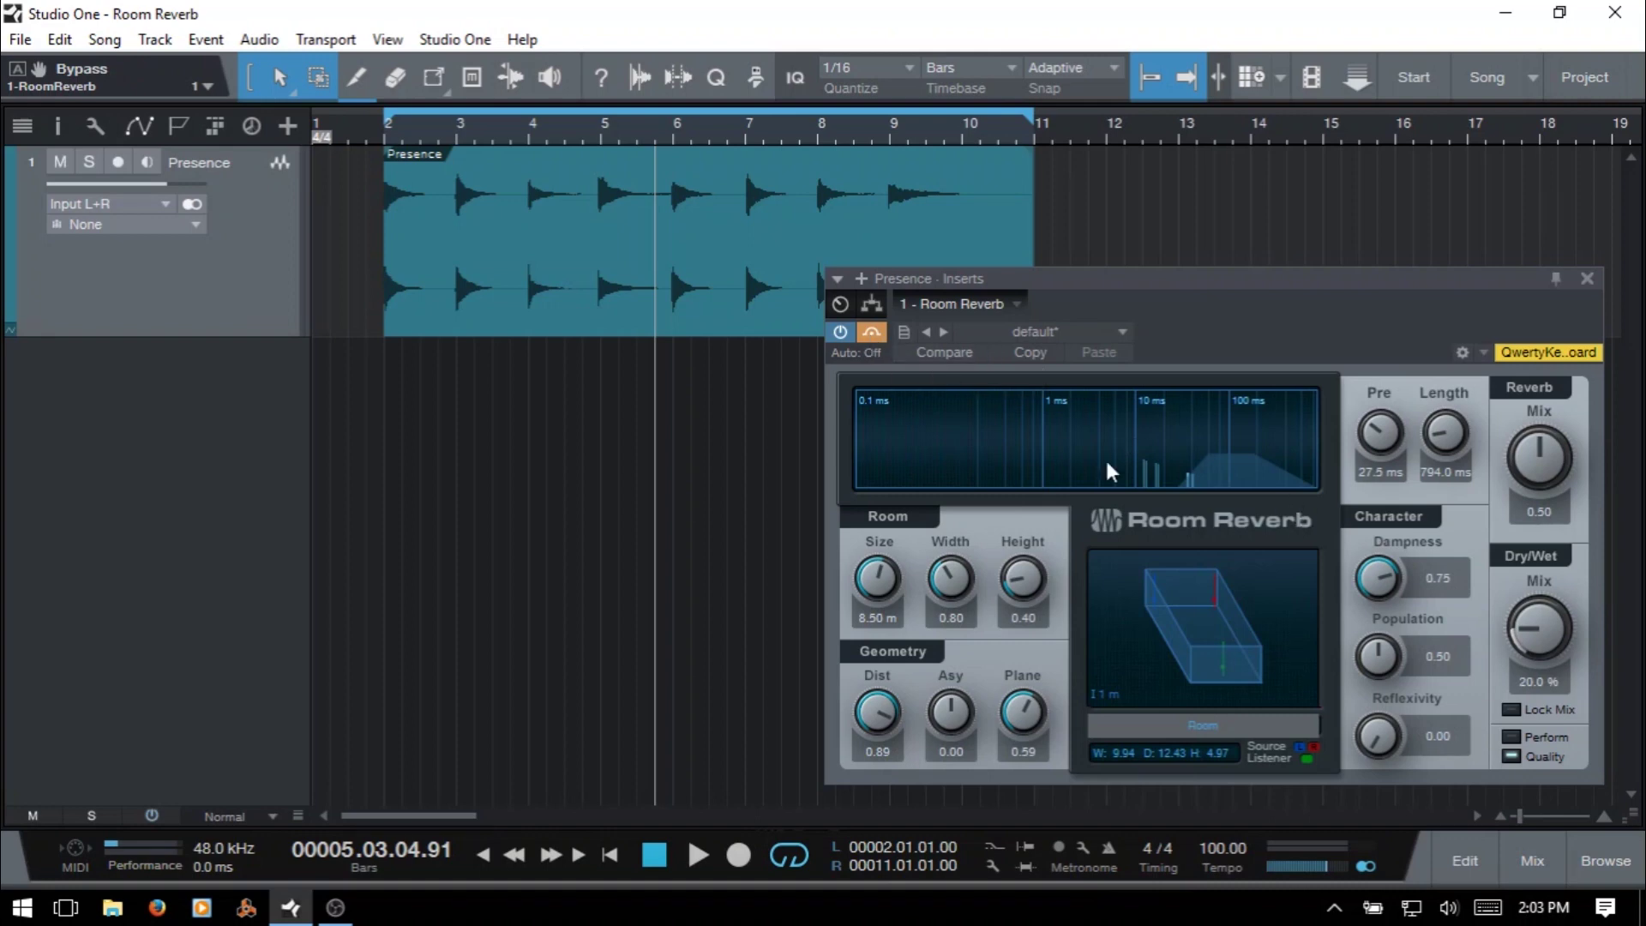
click(871, 335)
click(903, 333)
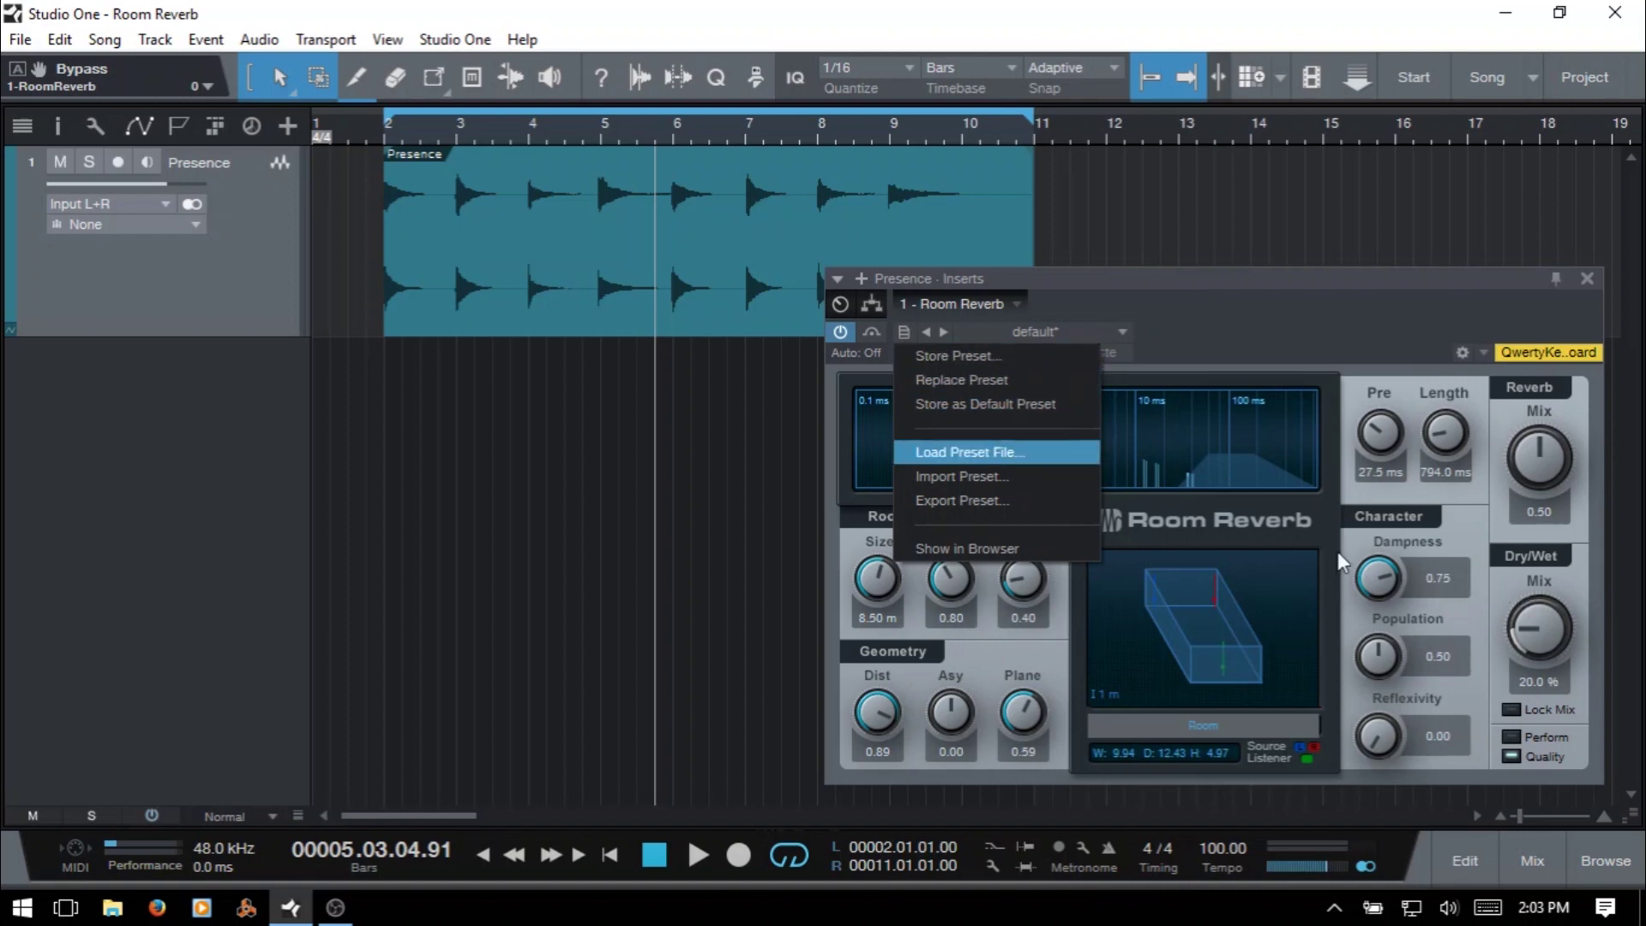
click(902, 331)
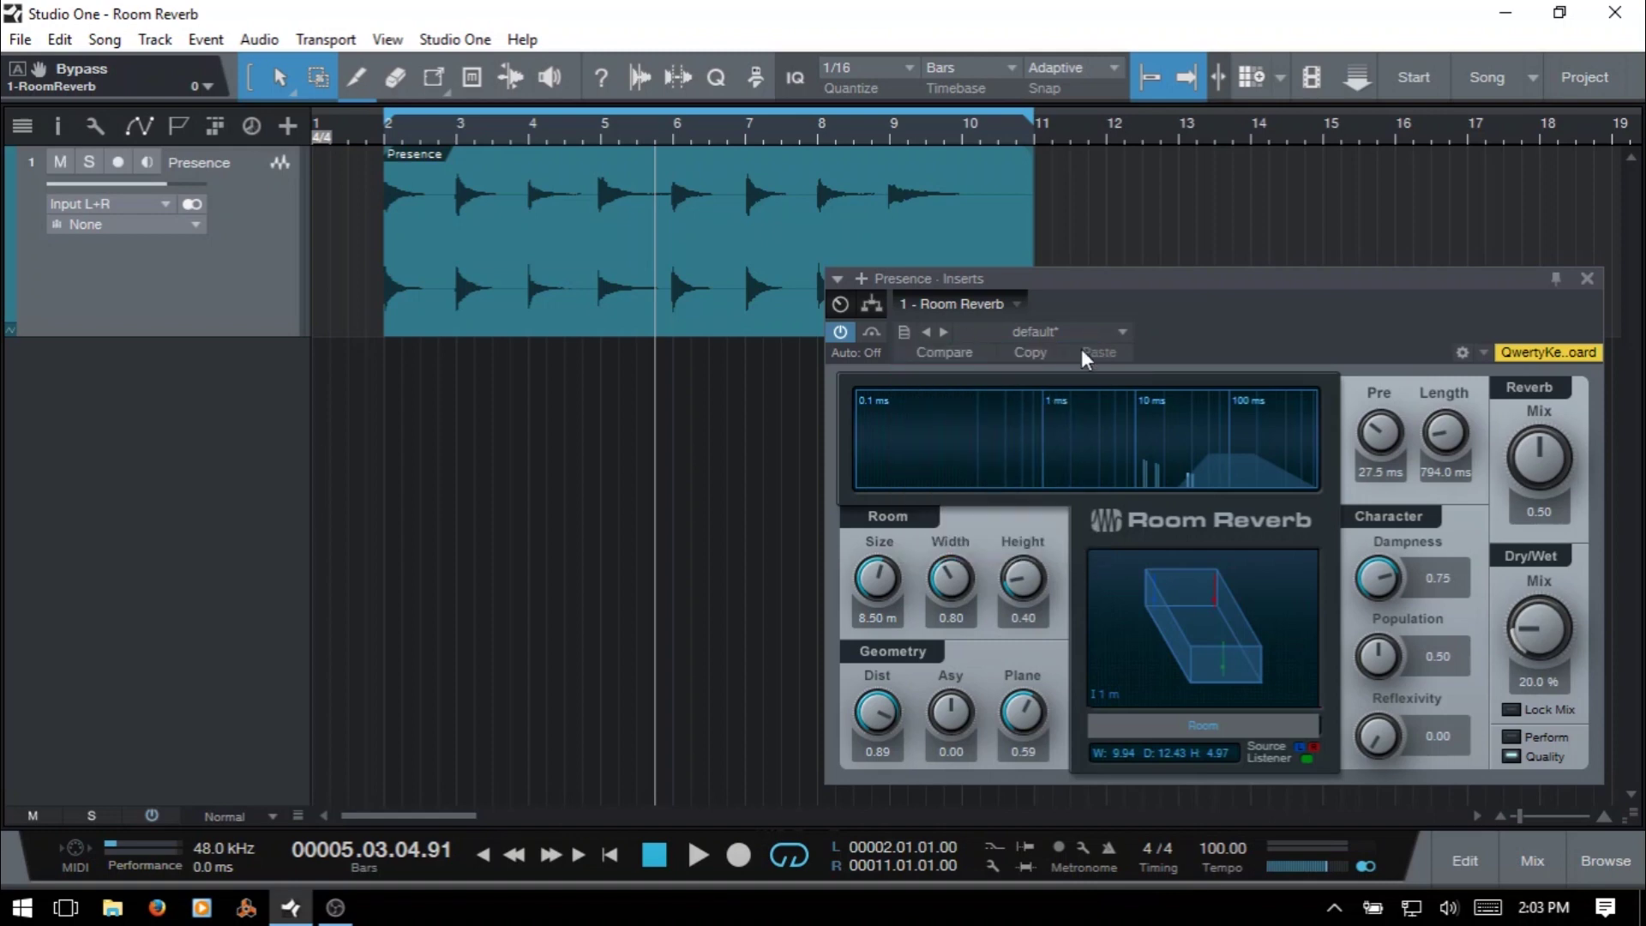
click(1121, 332)
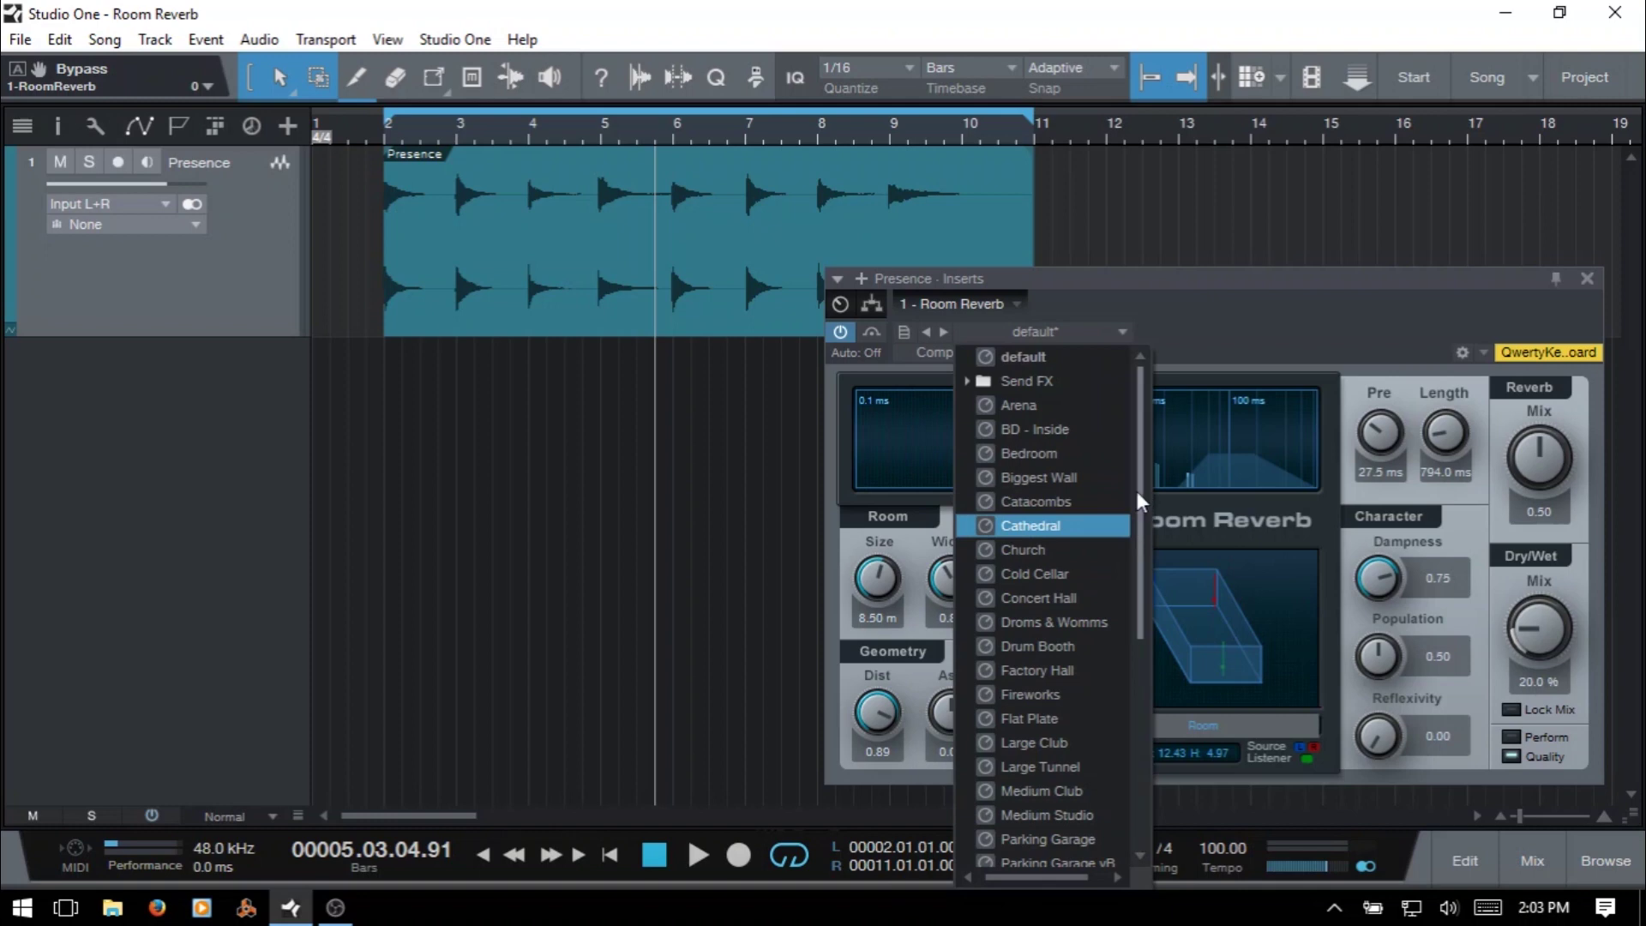
drag(1137, 487, 1135, 585)
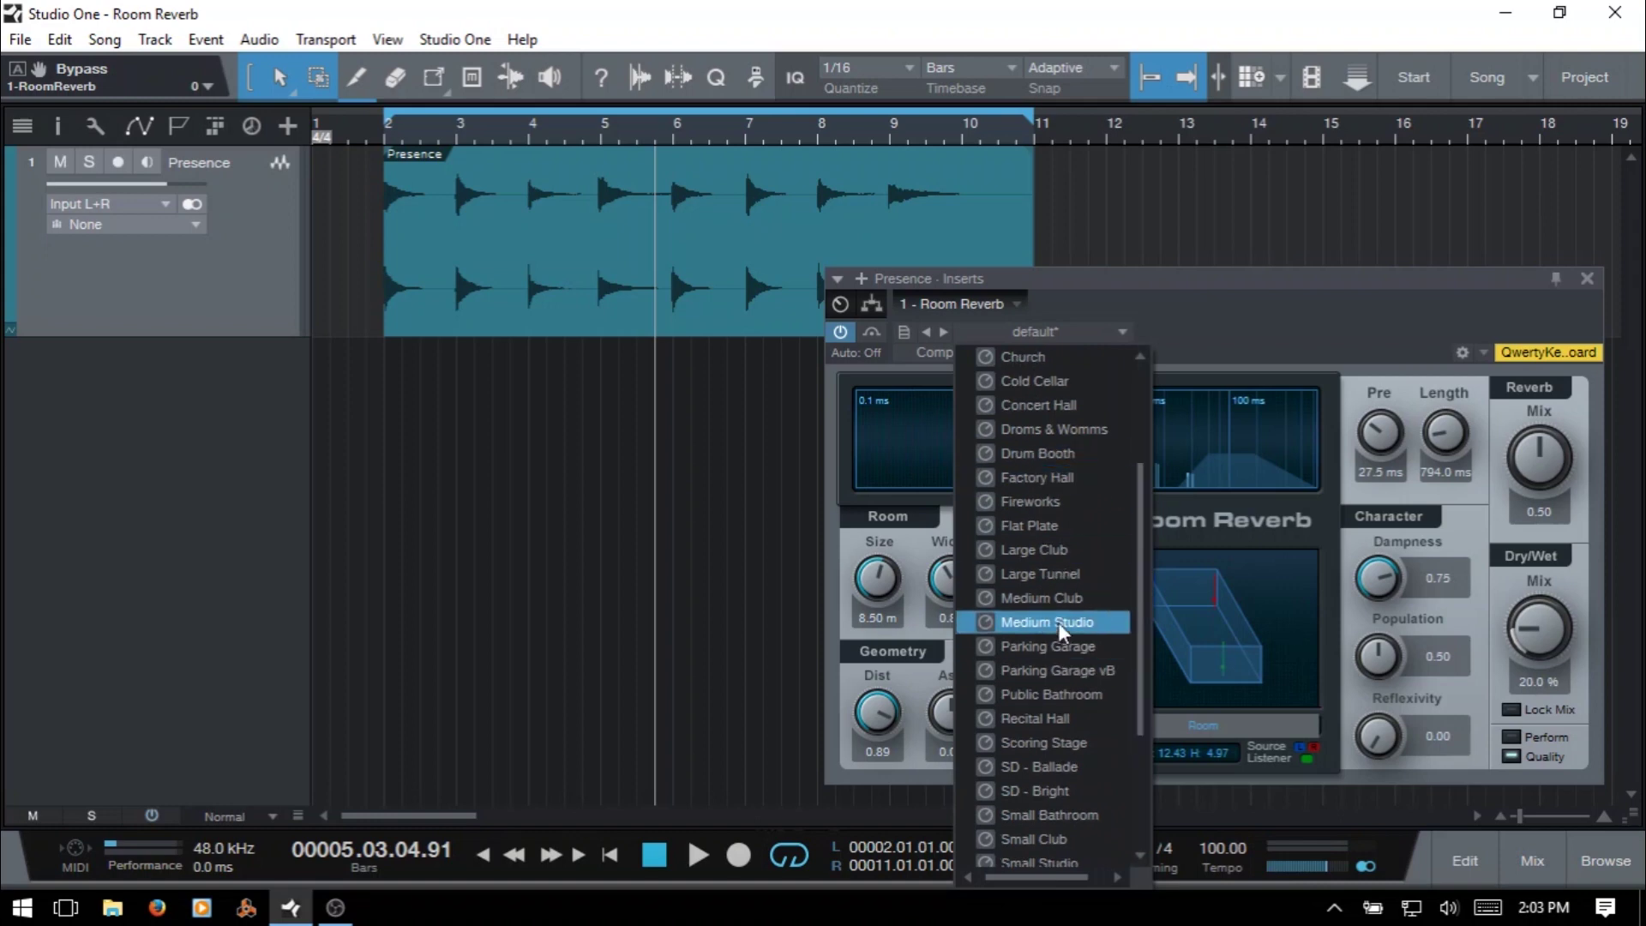
click(1247, 304)
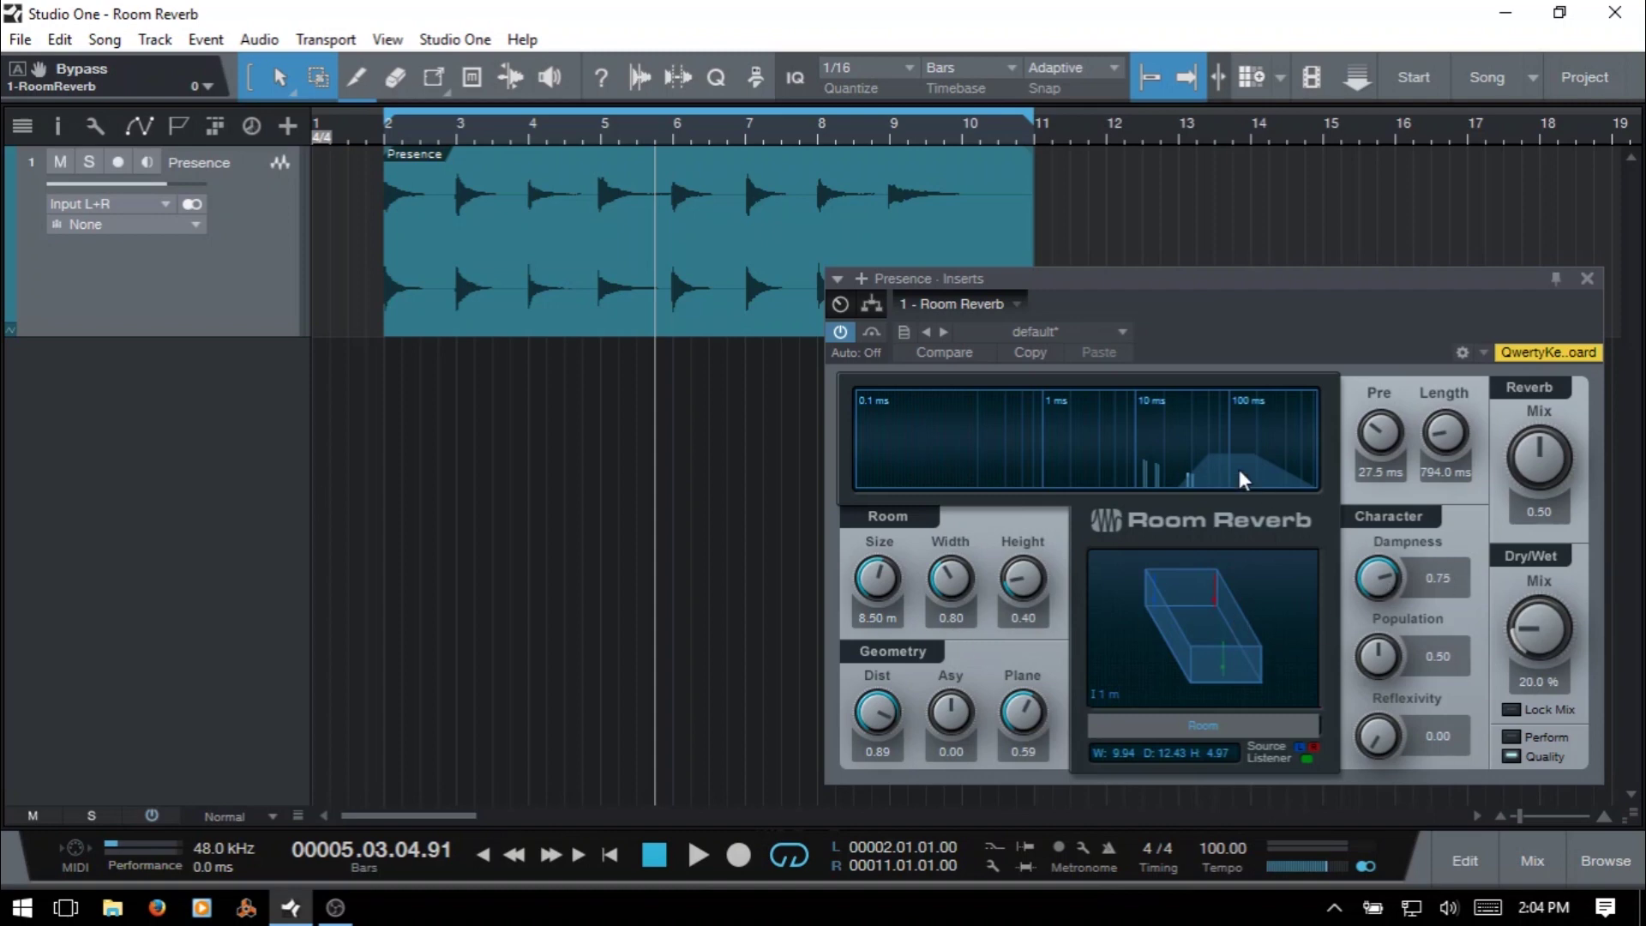
click(1123, 332)
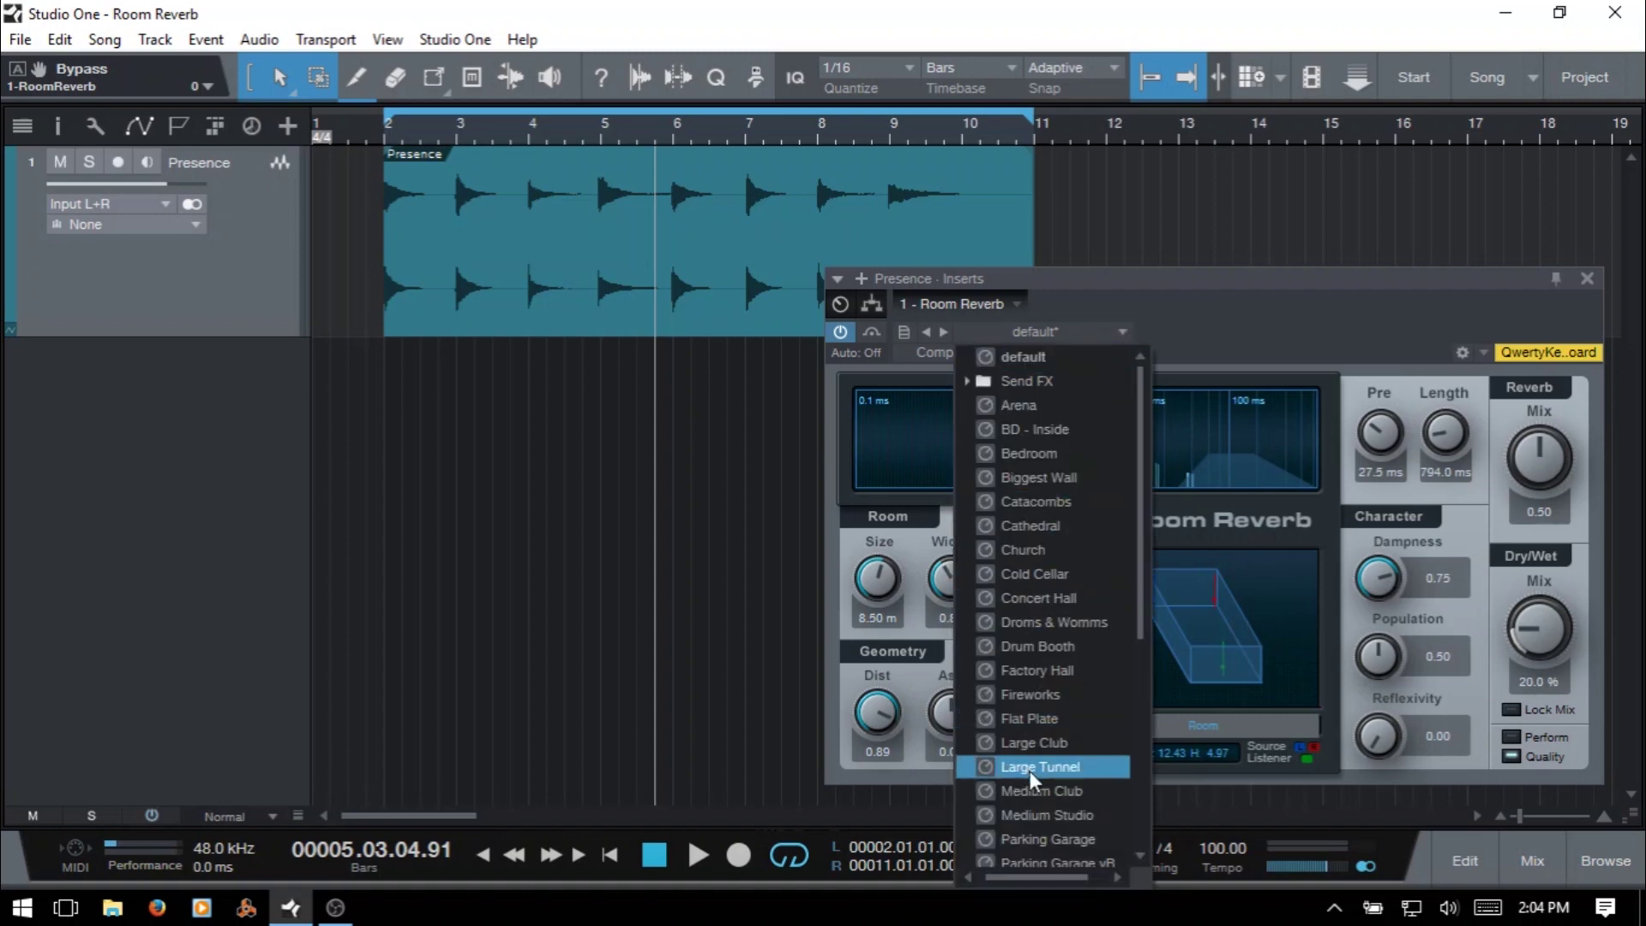
click(1242, 307)
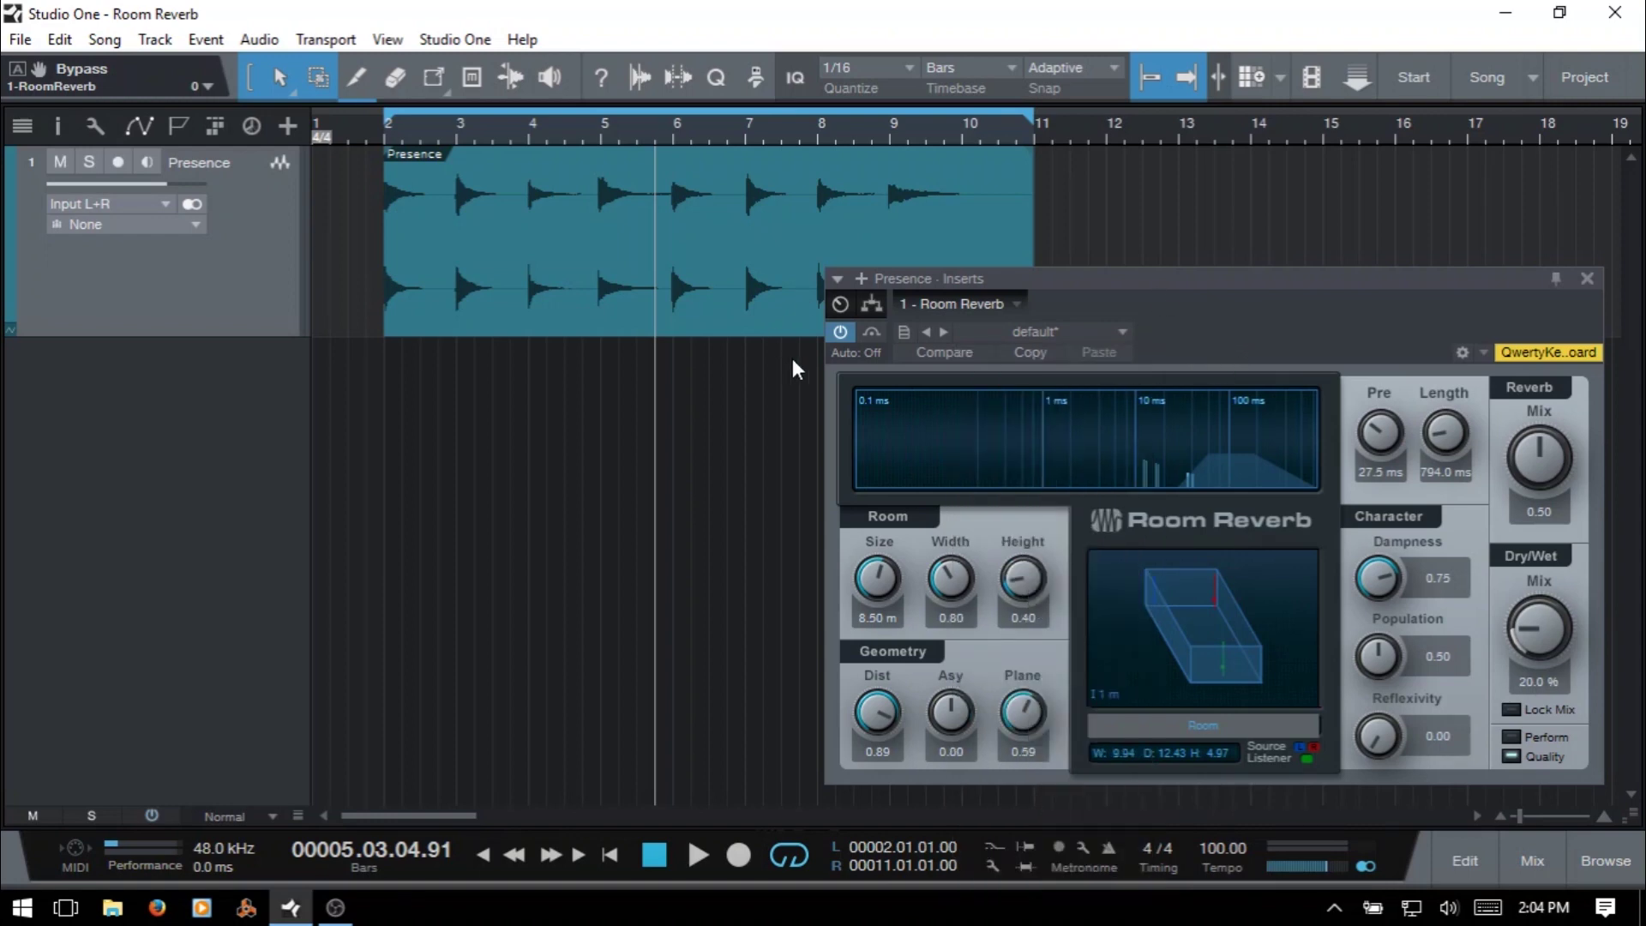
click(851, 353)
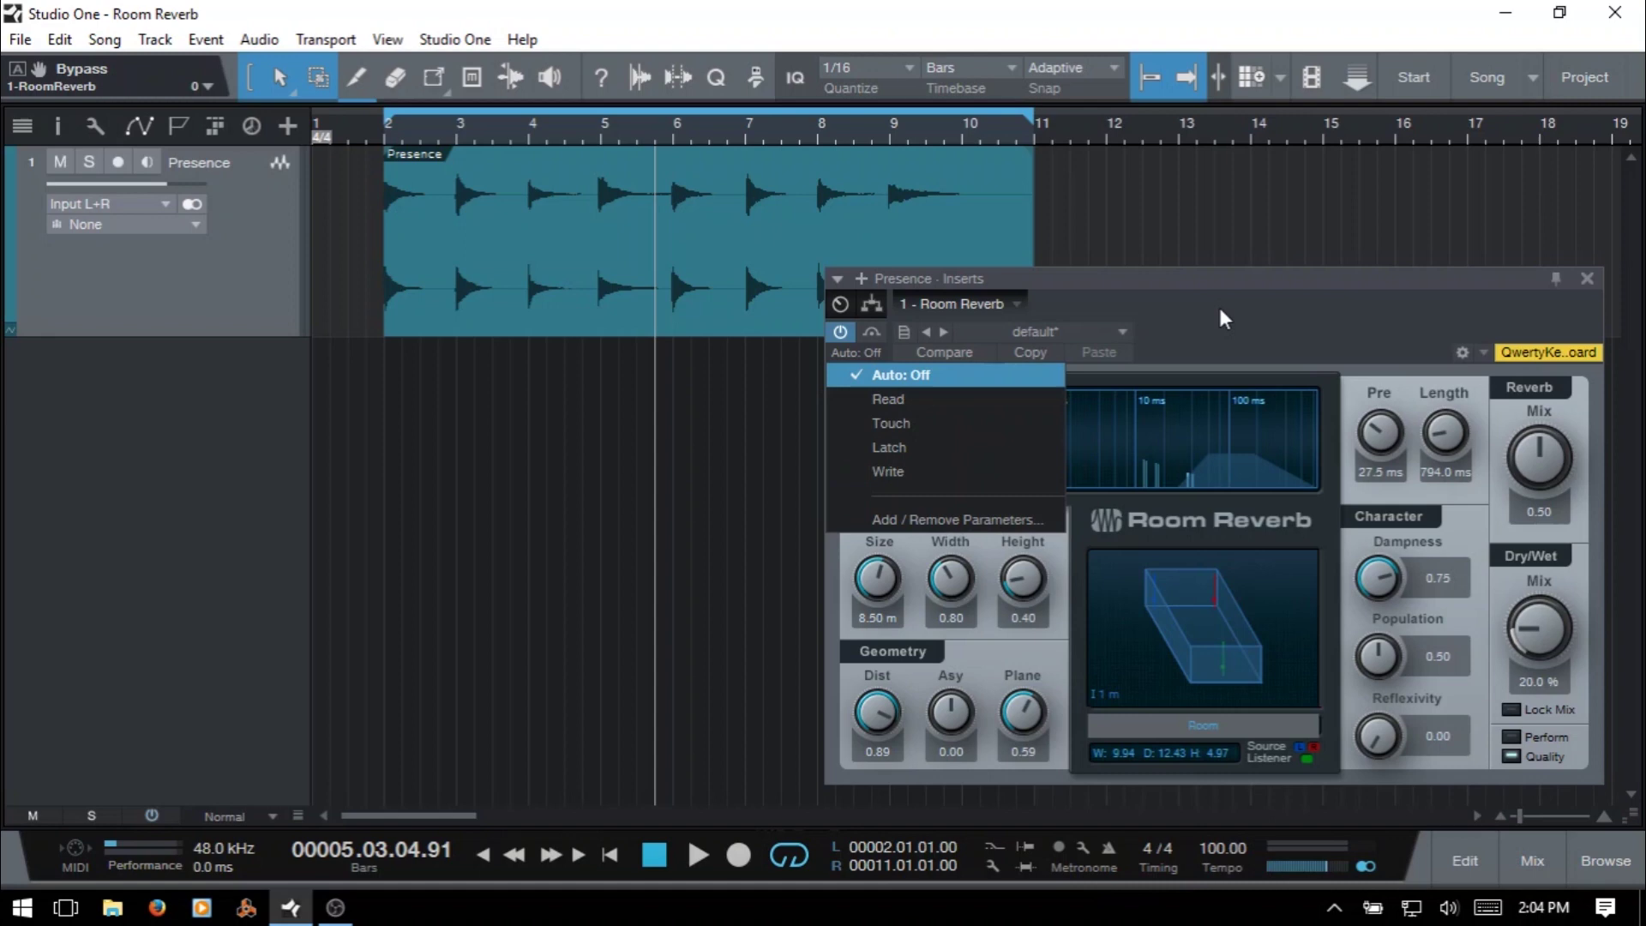
click(913, 351)
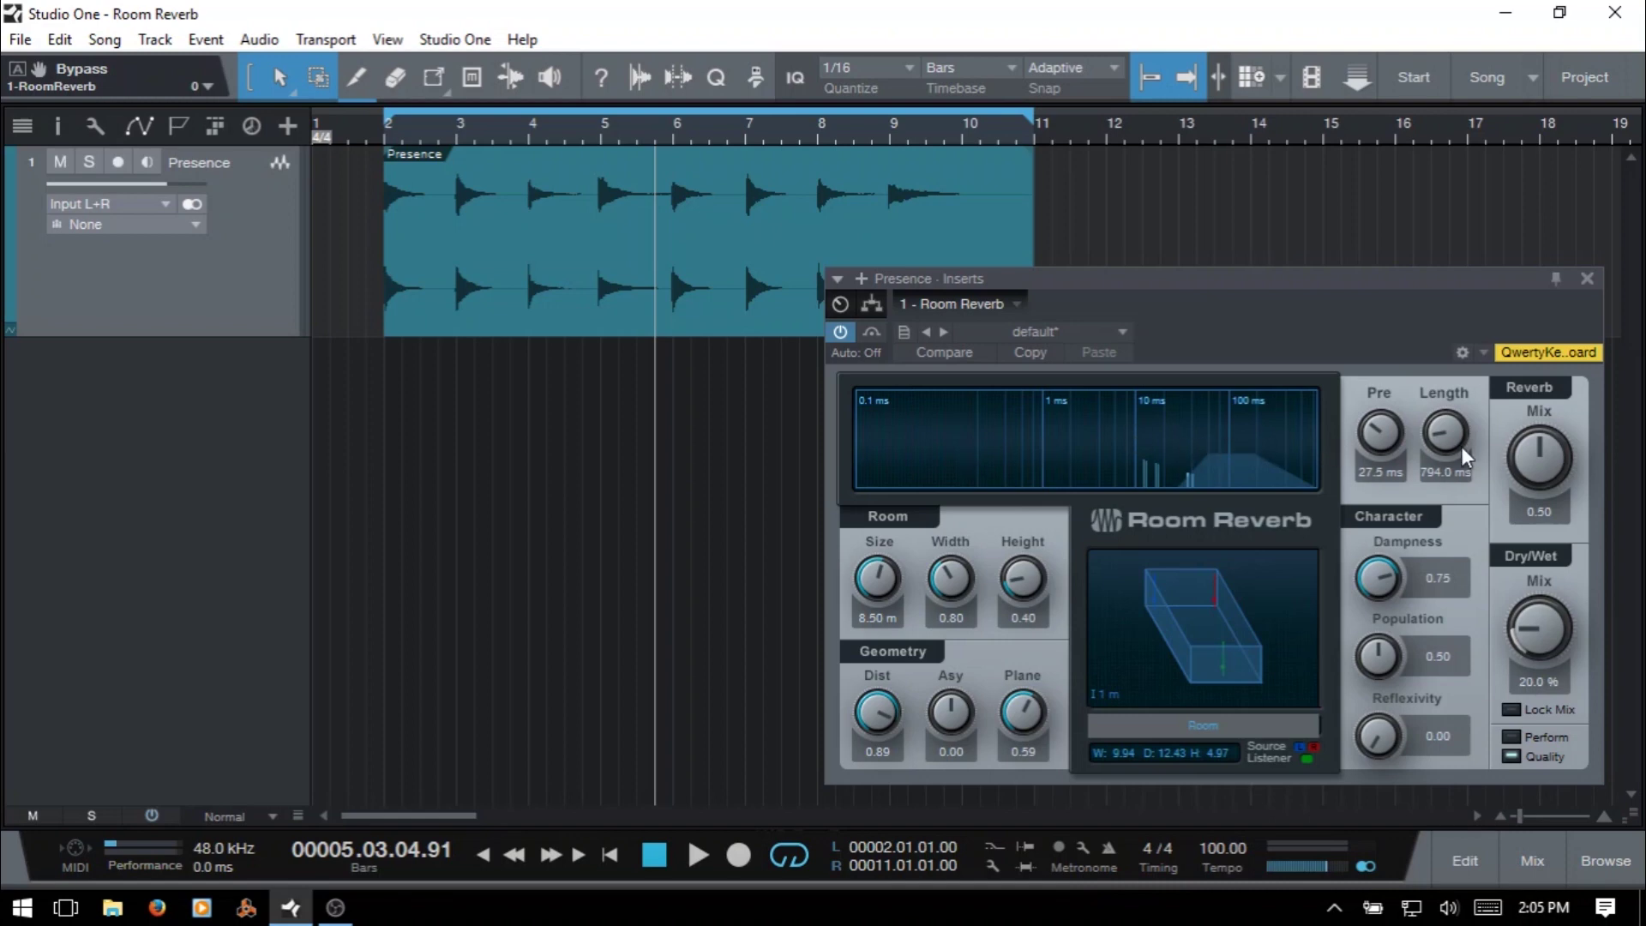
drag(1446, 436, 1446, 218)
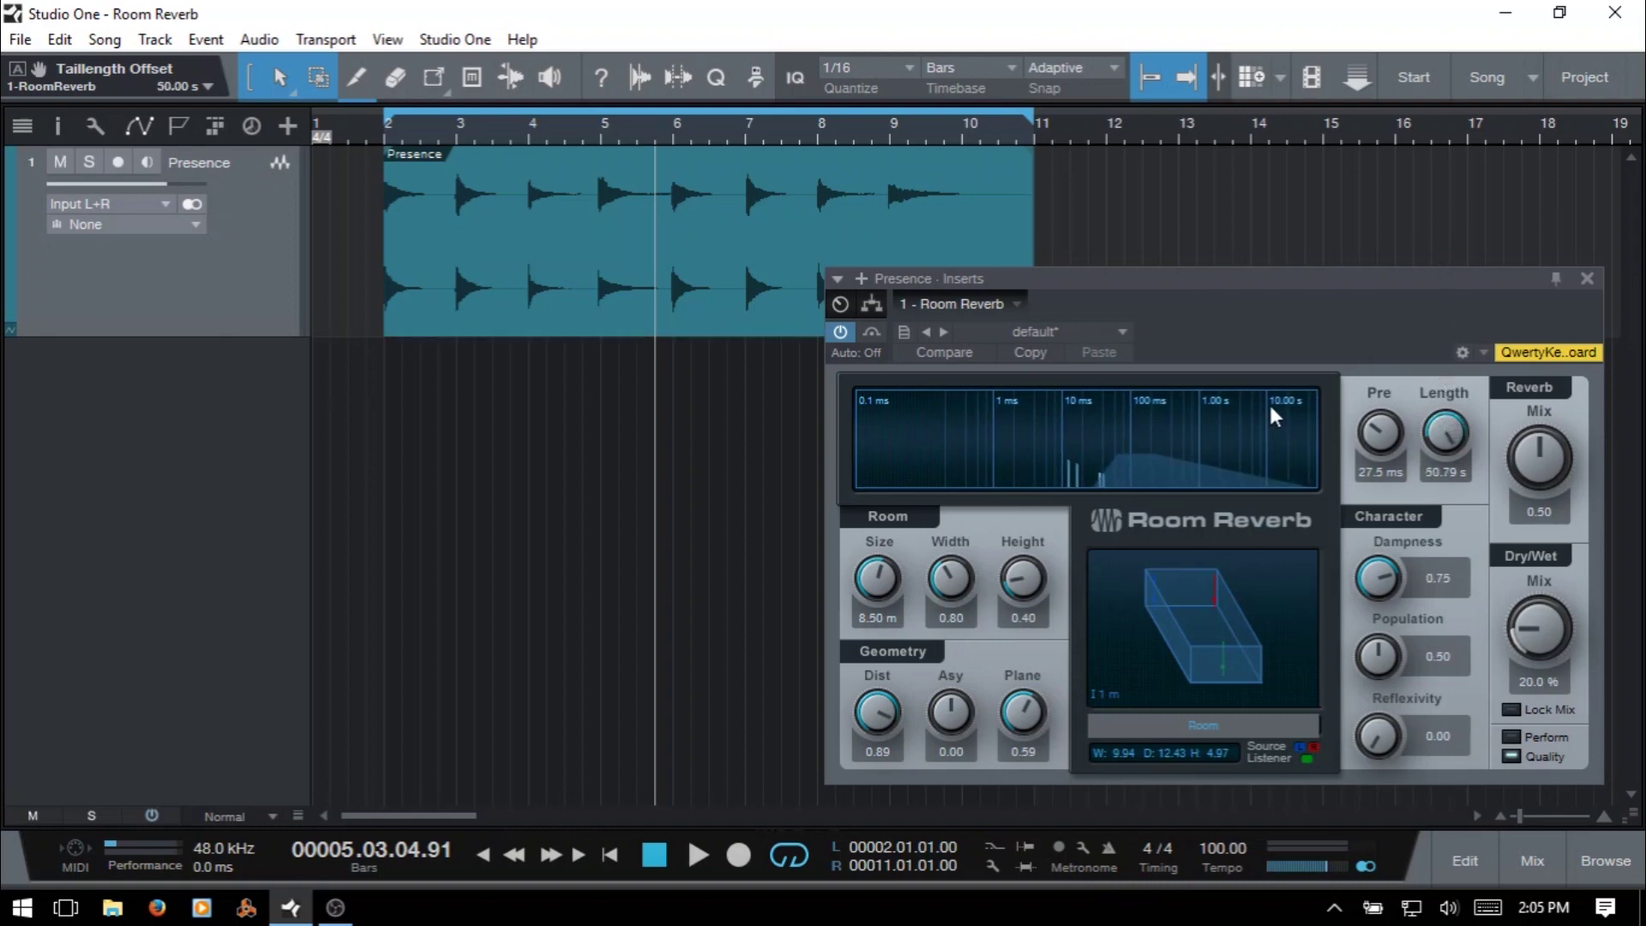
double_click(1447, 434)
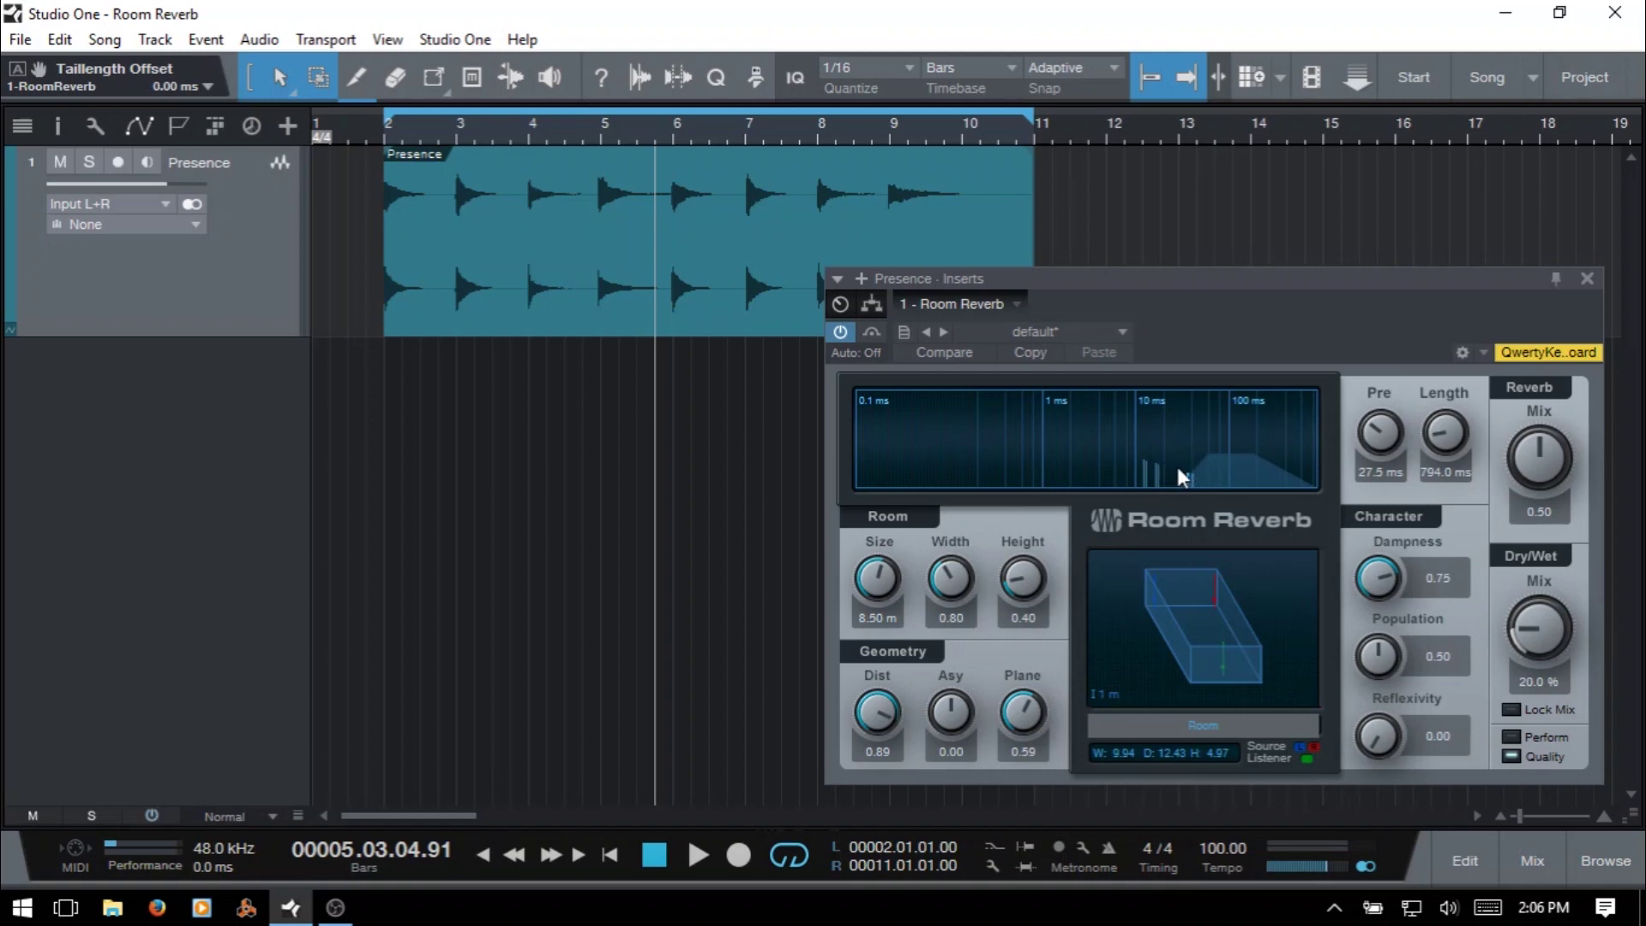
Step: Start playback, raise the Dry/Wet mix to 83.0 %, and zero then raise the predelay
key(space)
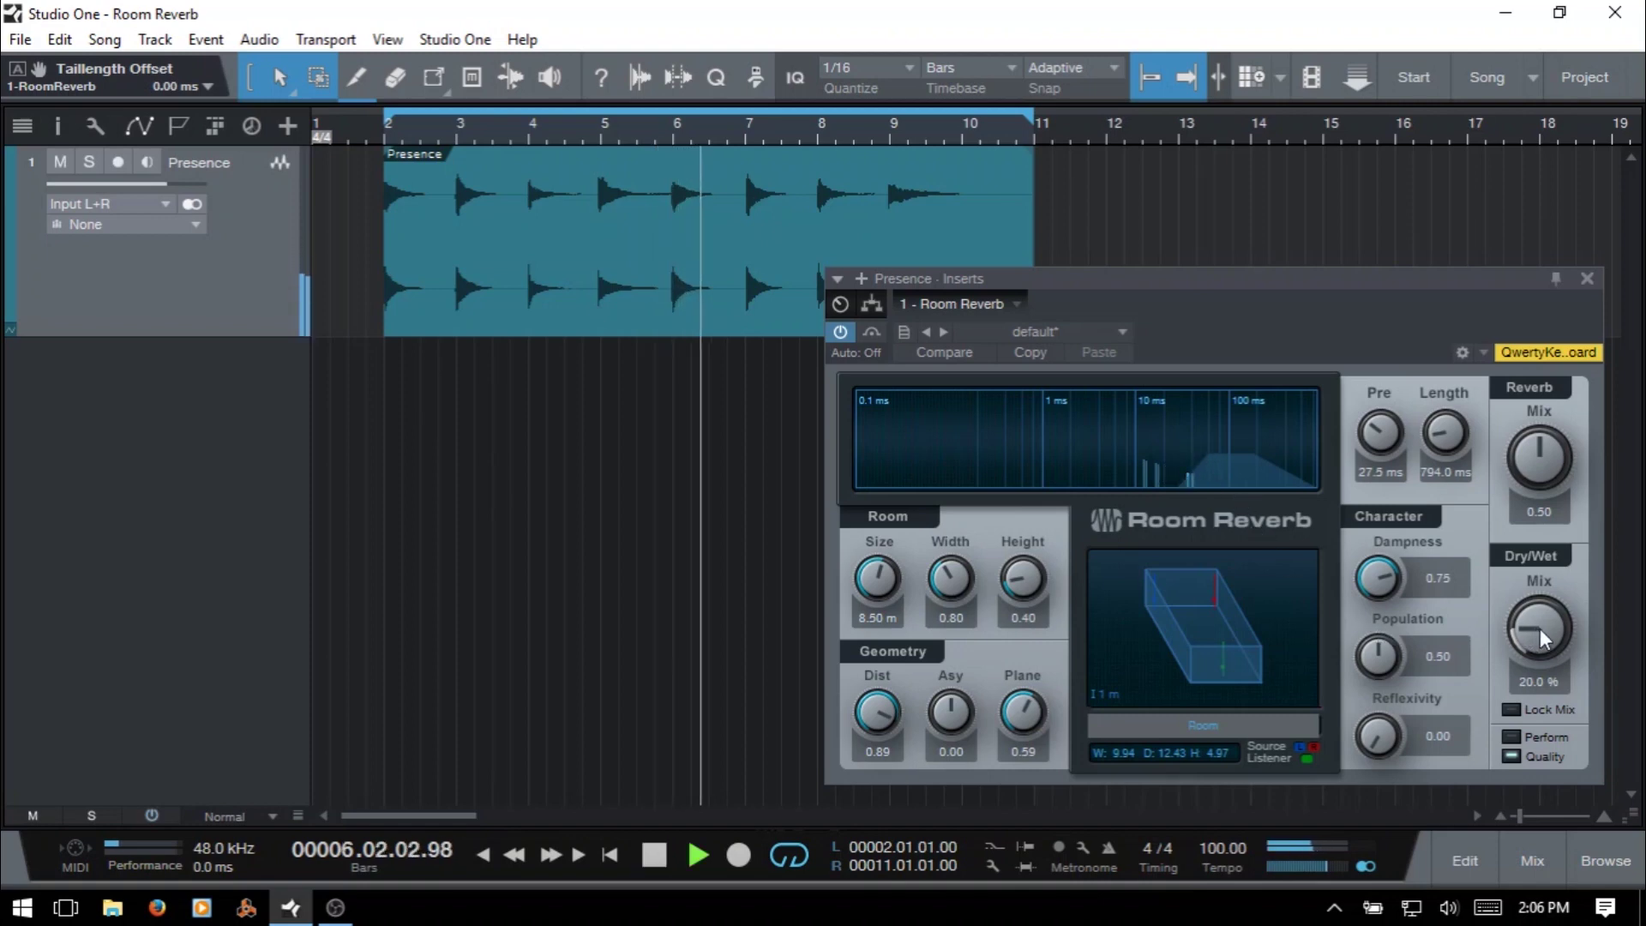
drag(1539, 629, 1561, 499)
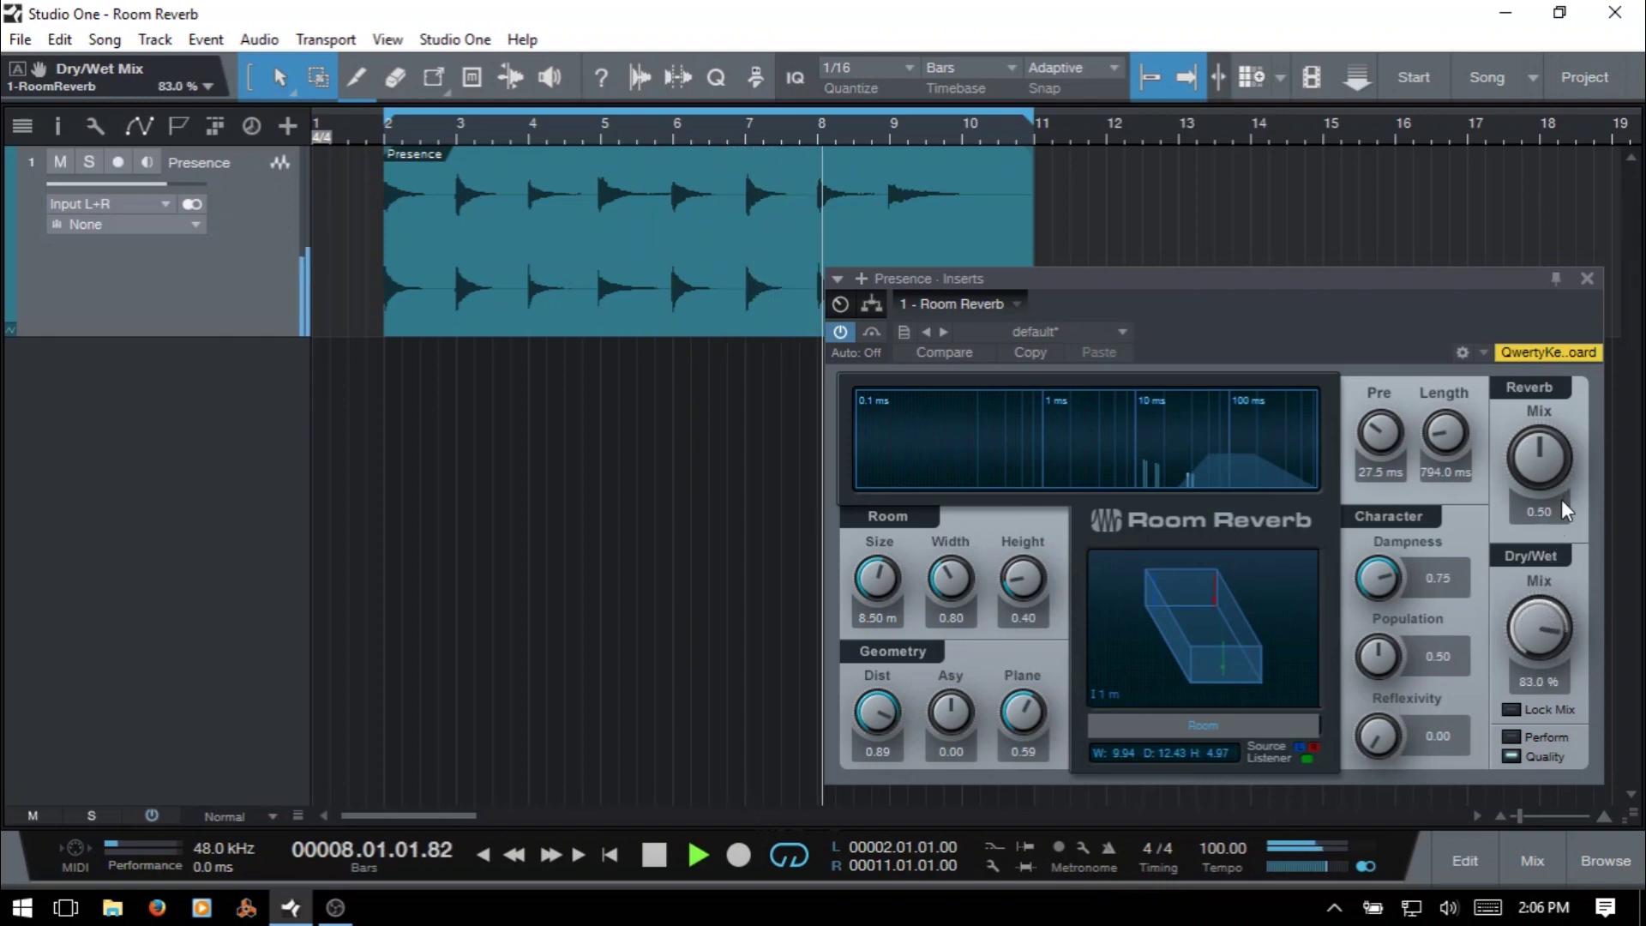
drag(1382, 433, 1391, 510)
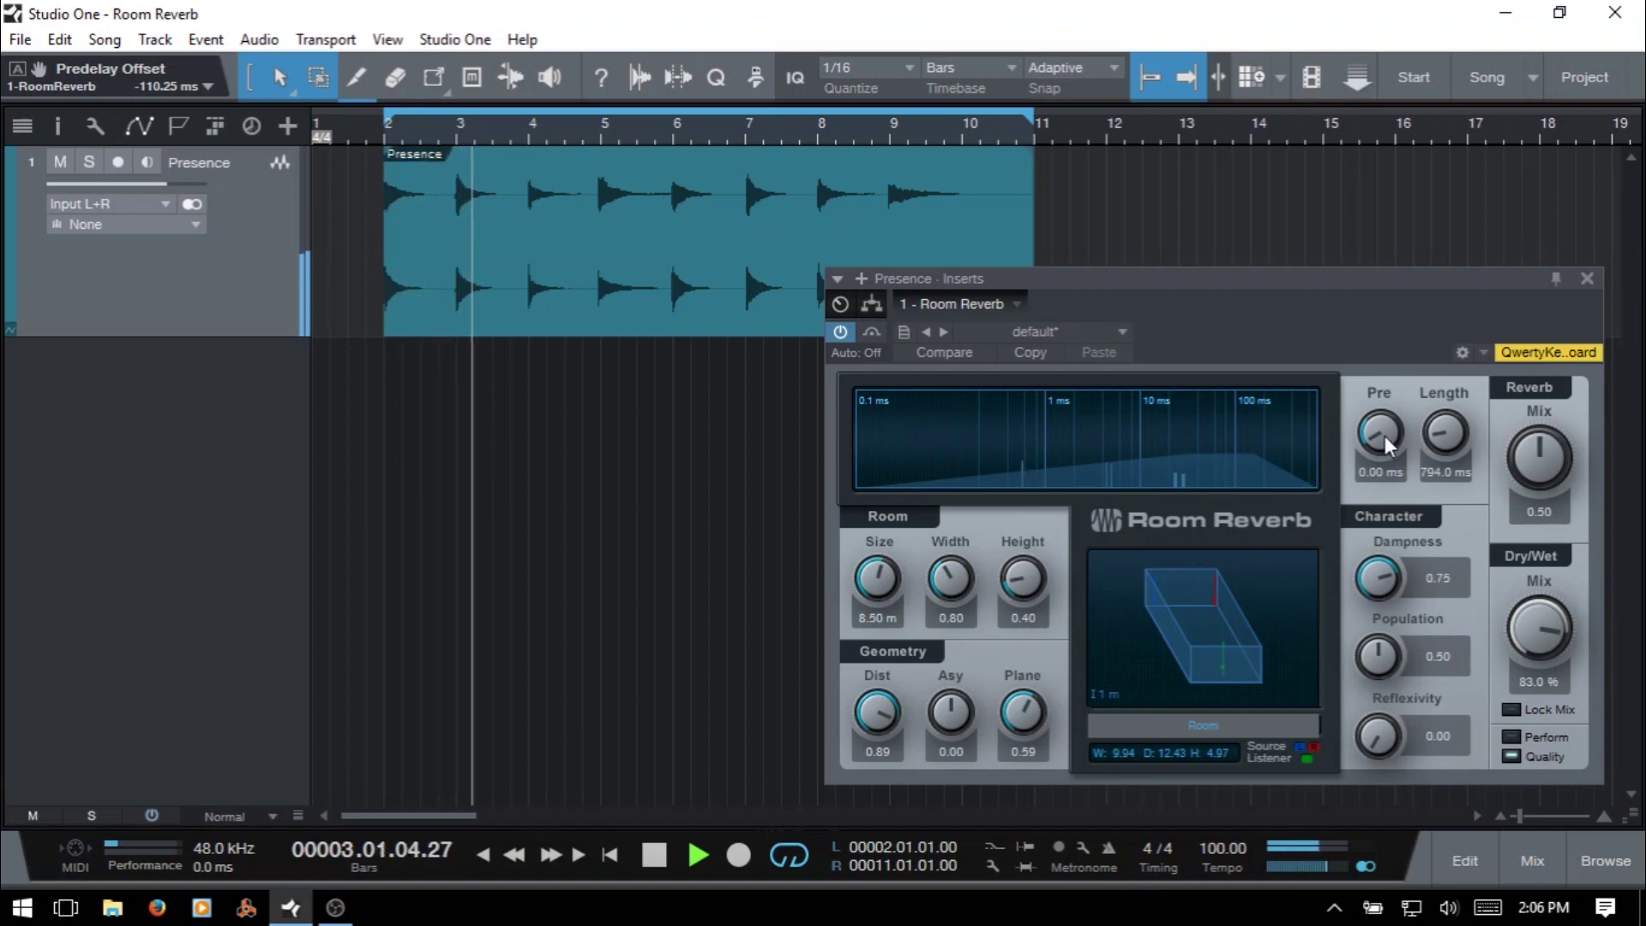
mouse_move(1389, 444)
mouse_down()
mouse_move(1382, 377)
mouse_move(1394, 440)
mouse_up()
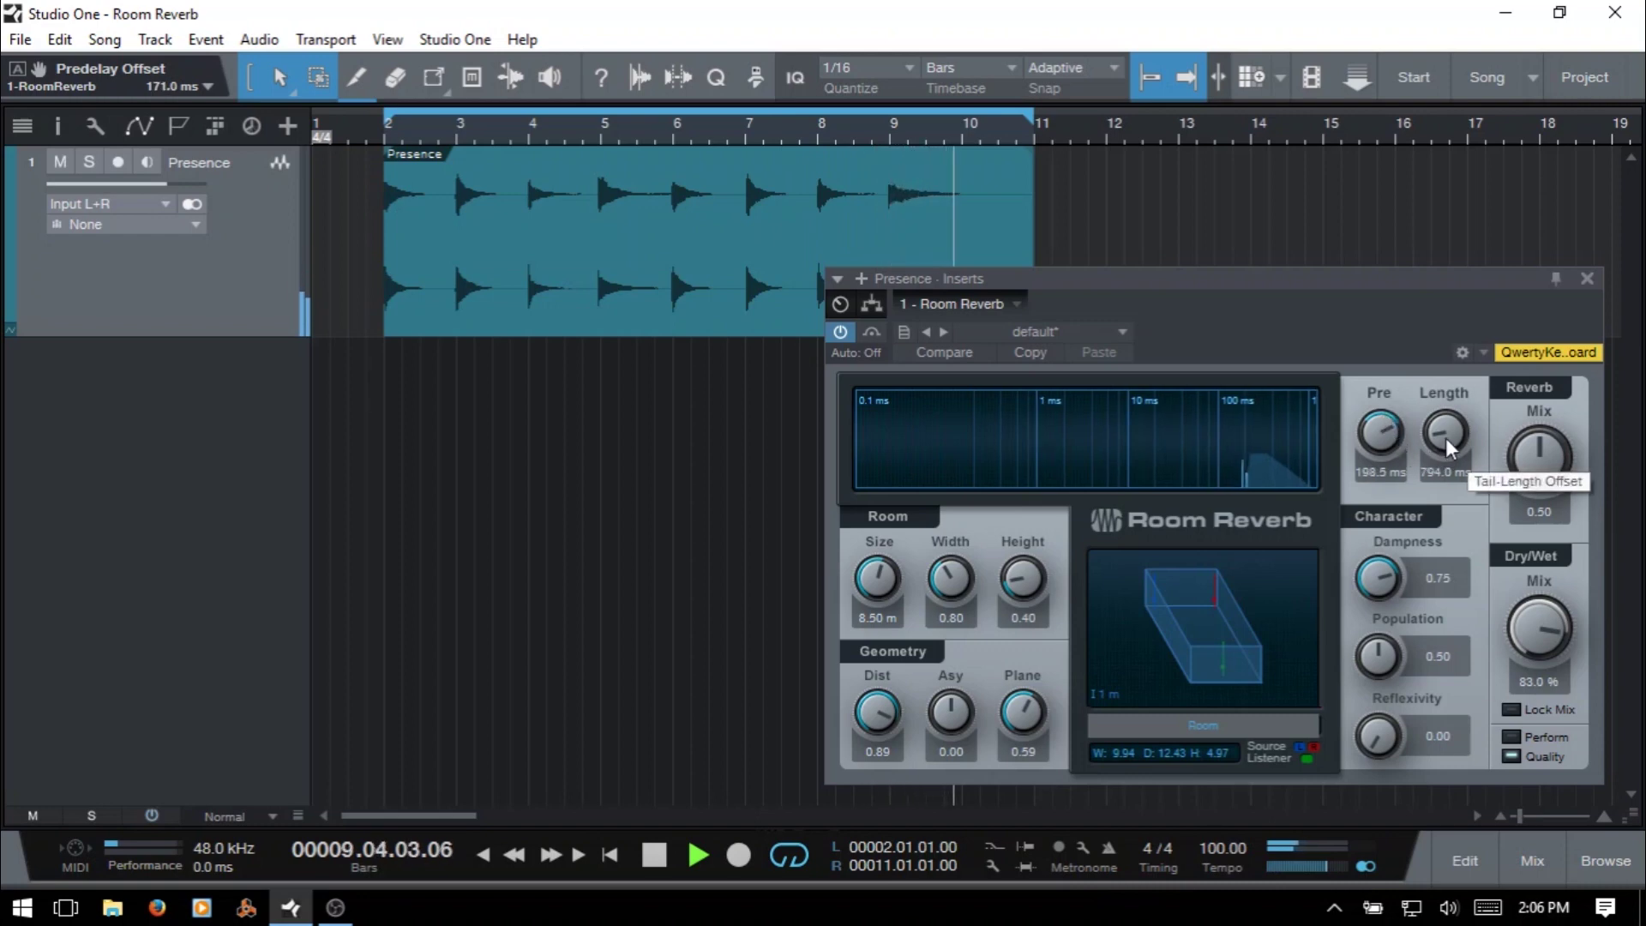
Step: Stretch the reverb tail to 12.19 s and settle the predelay at about 29.8 ms
drag(1445, 437, 1386, 434)
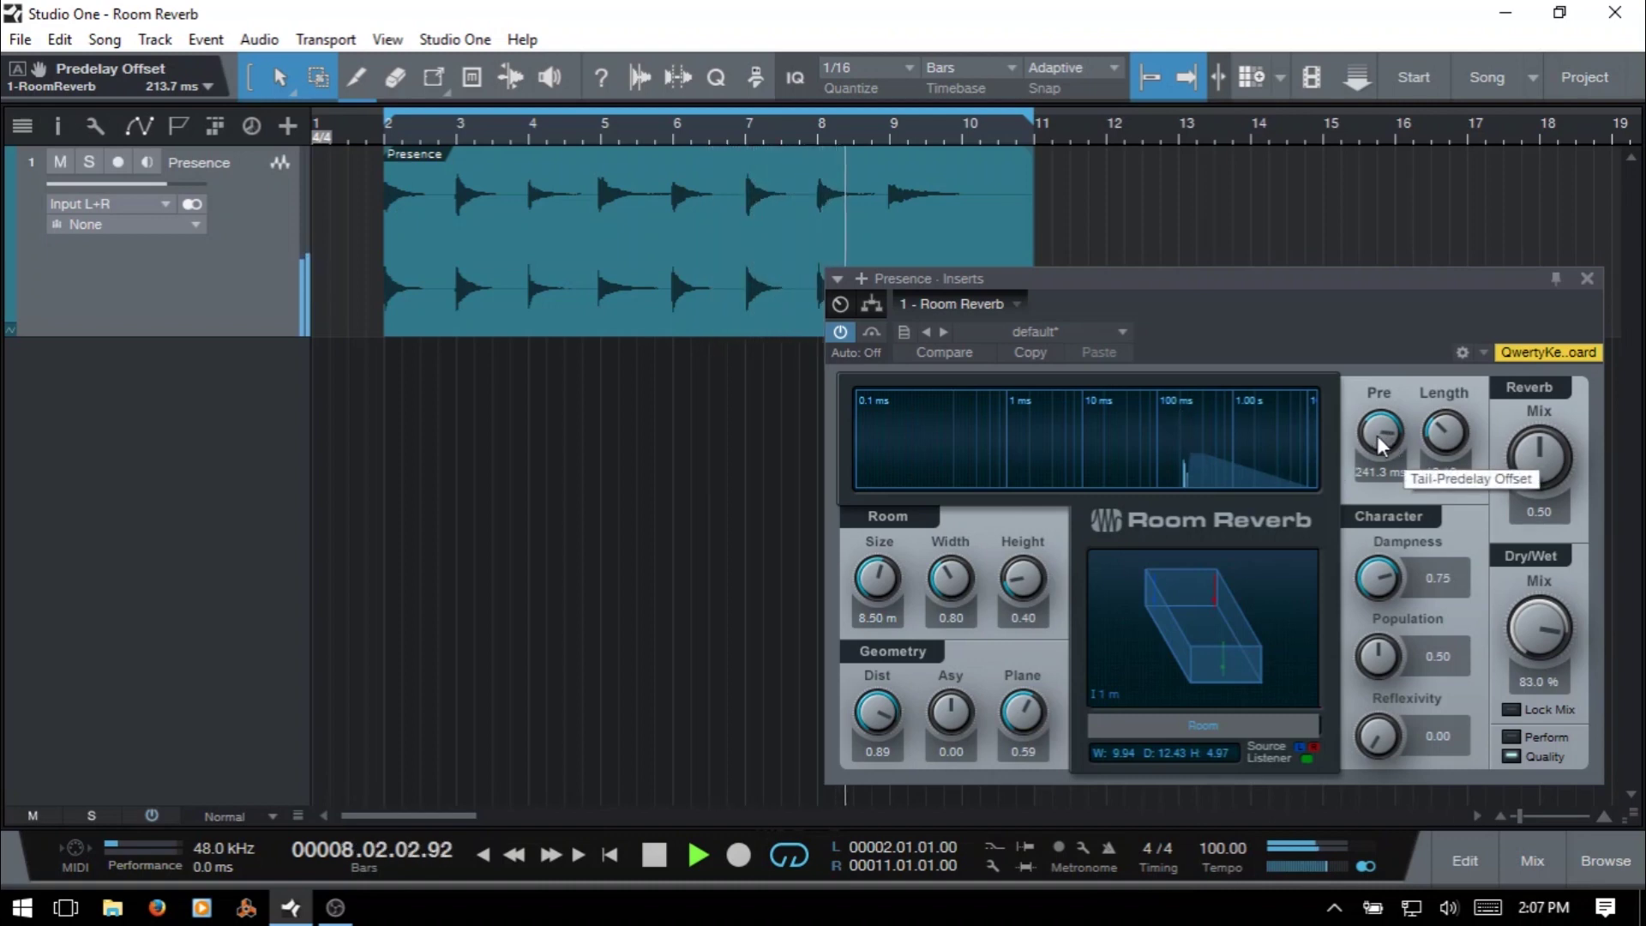
drag(1377, 444, 1377, 483)
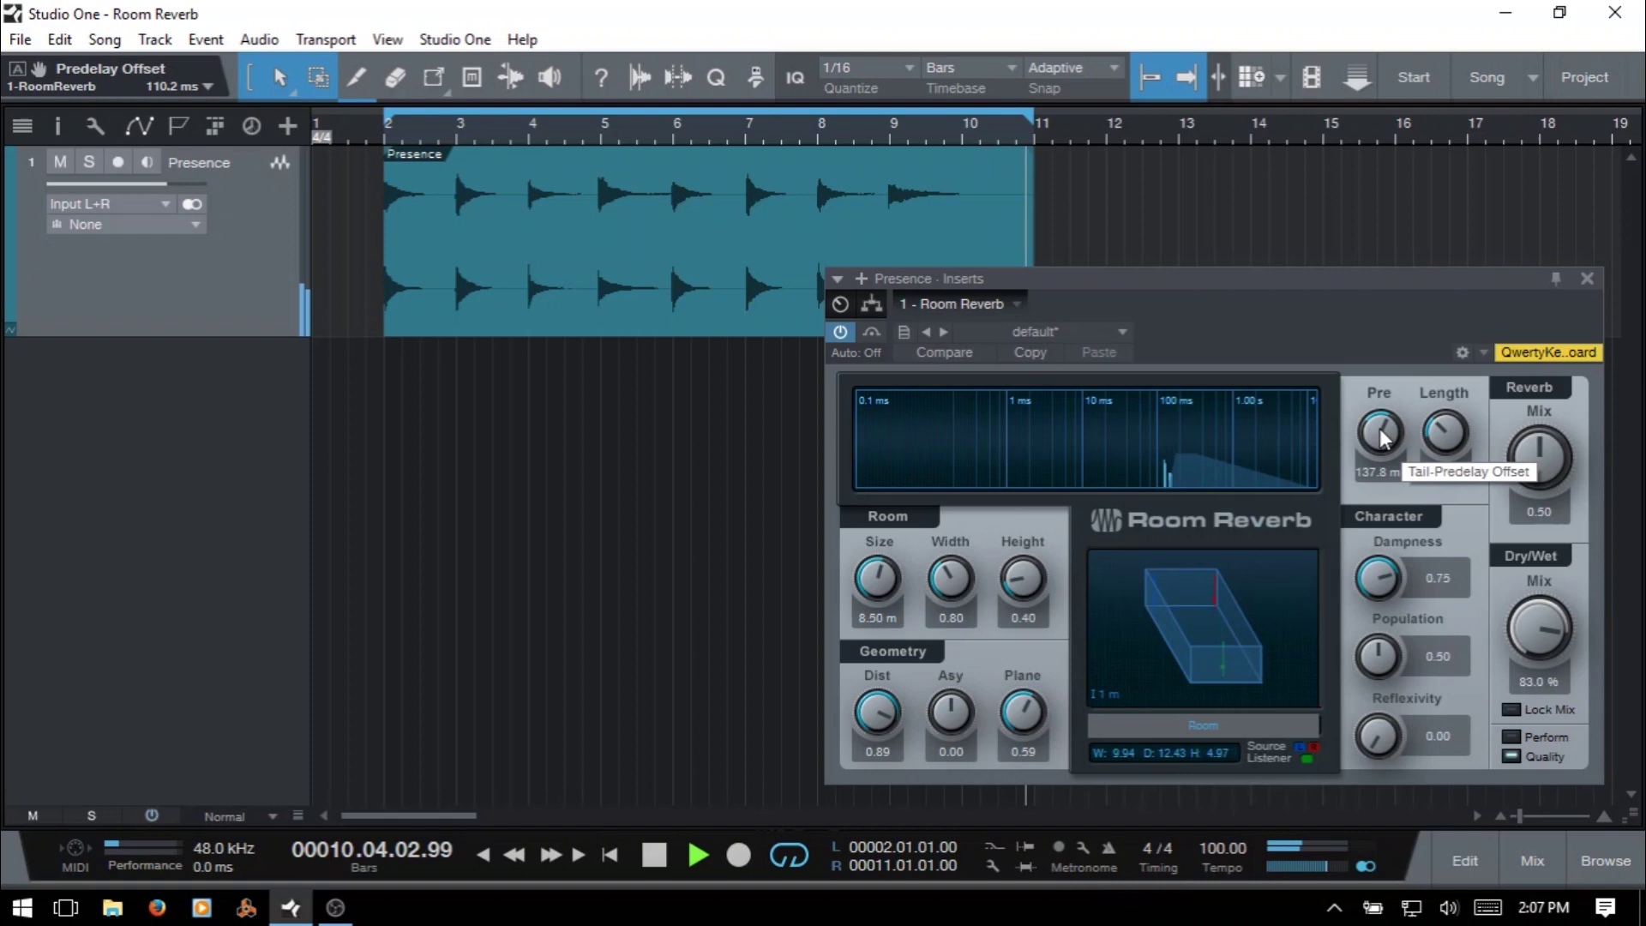
drag(1380, 438, 1382, 455)
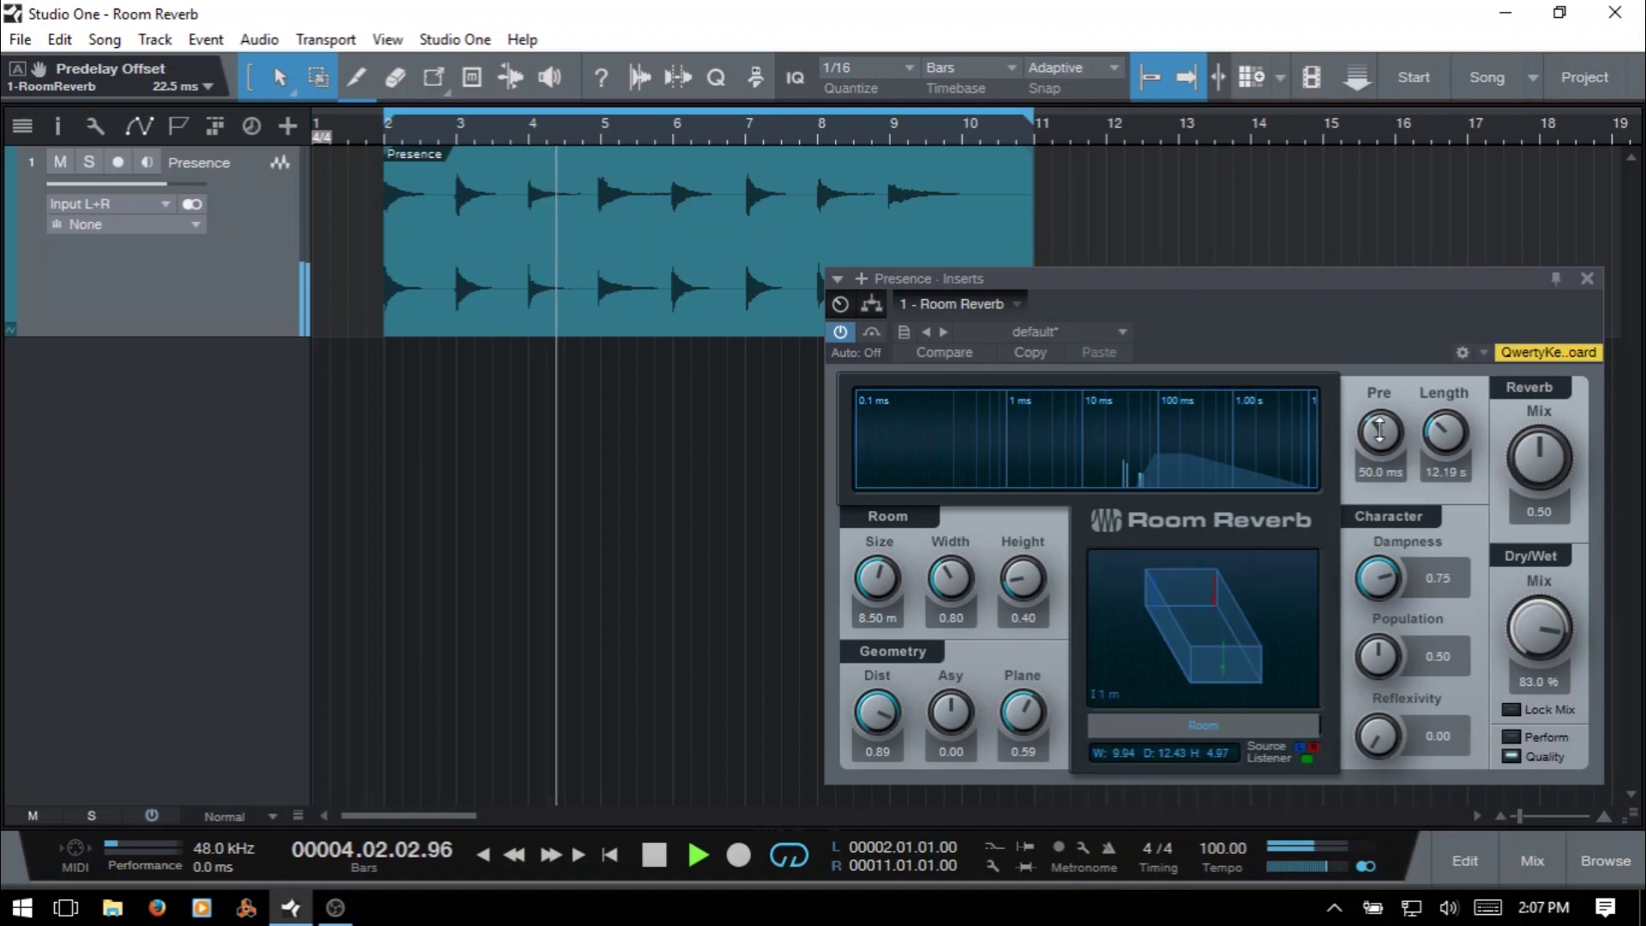
drag(1379, 431, 1383, 451)
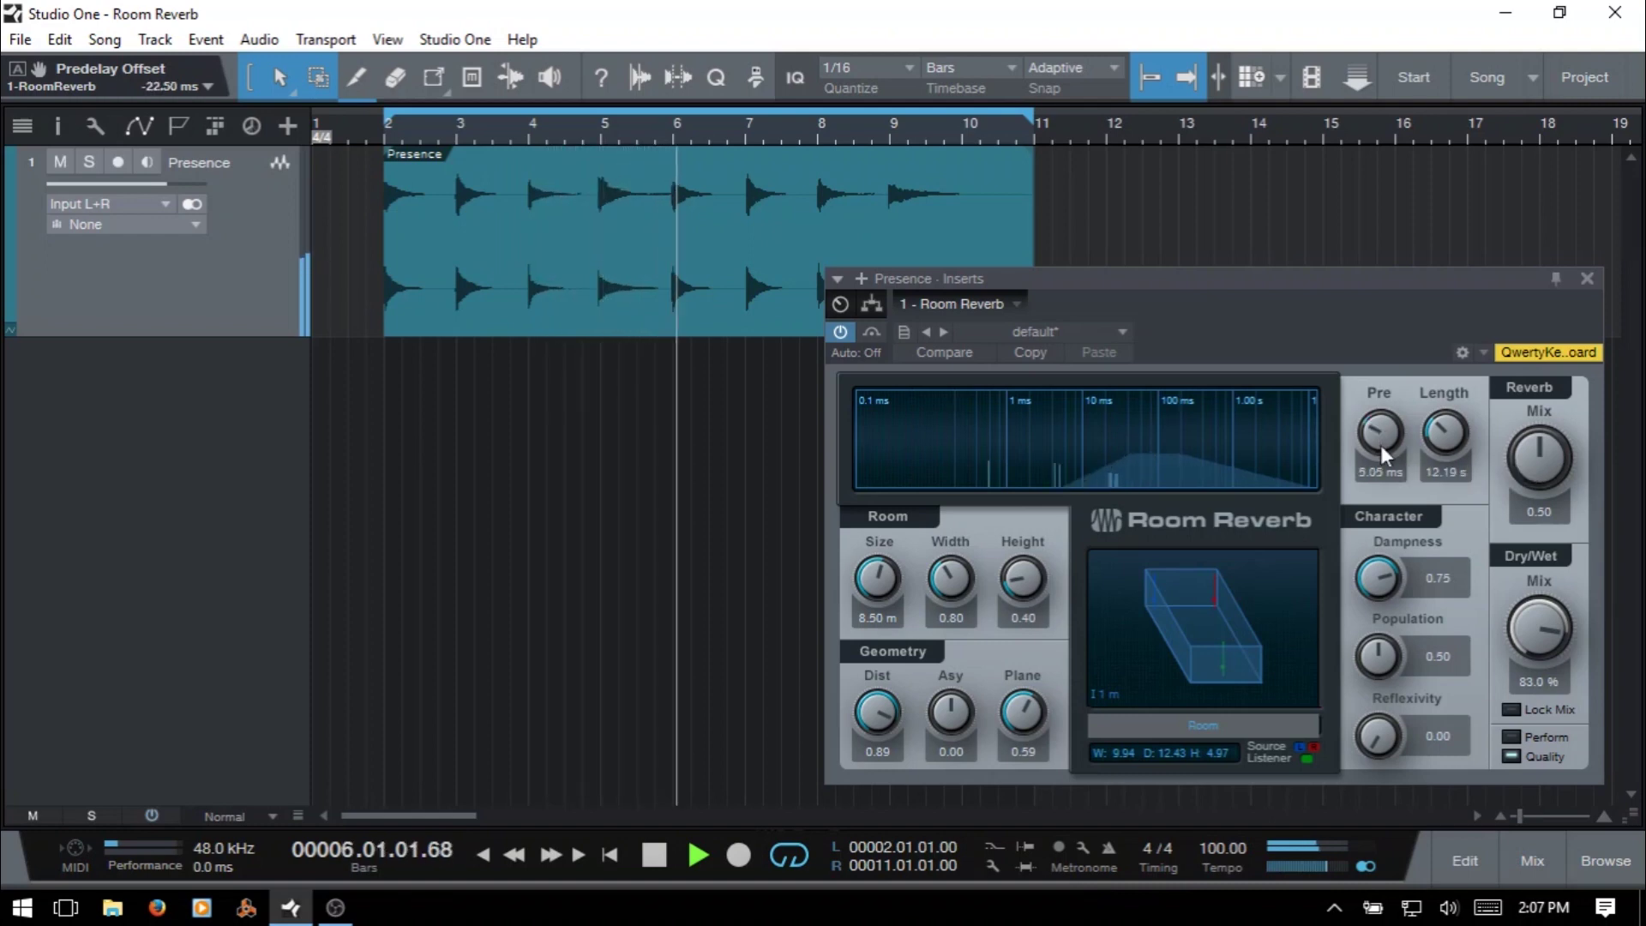
Step: Stop playback, reset Dry/Wet to 20.0 %, and lengthen the tail to 12.19 s
key(space)
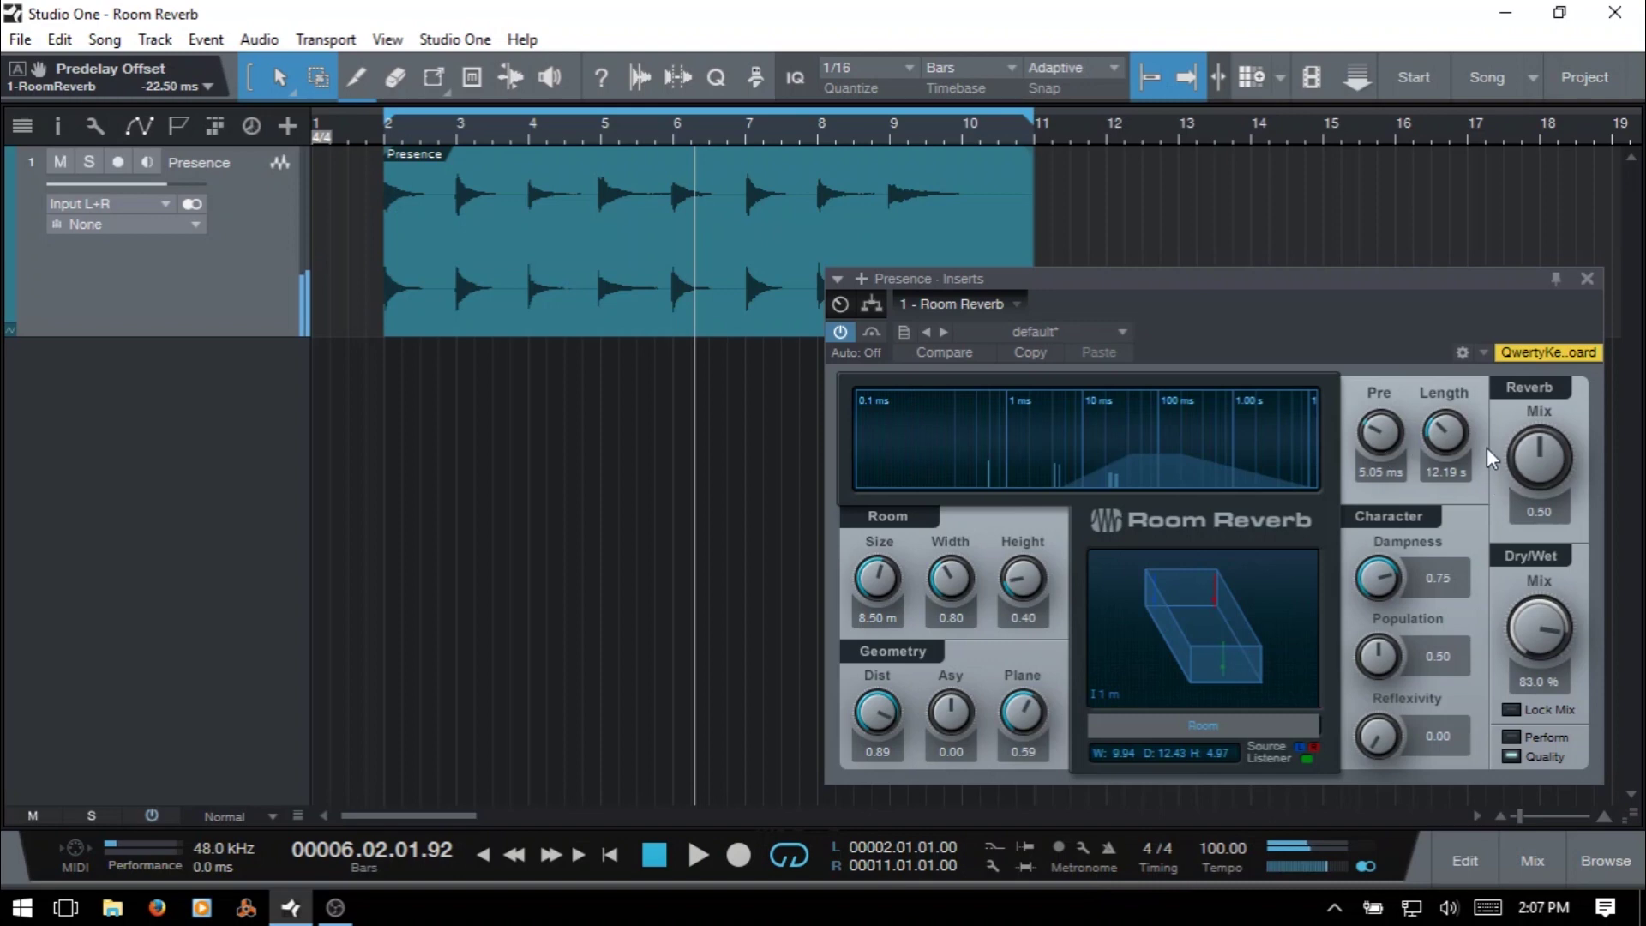
double_click(1540, 633)
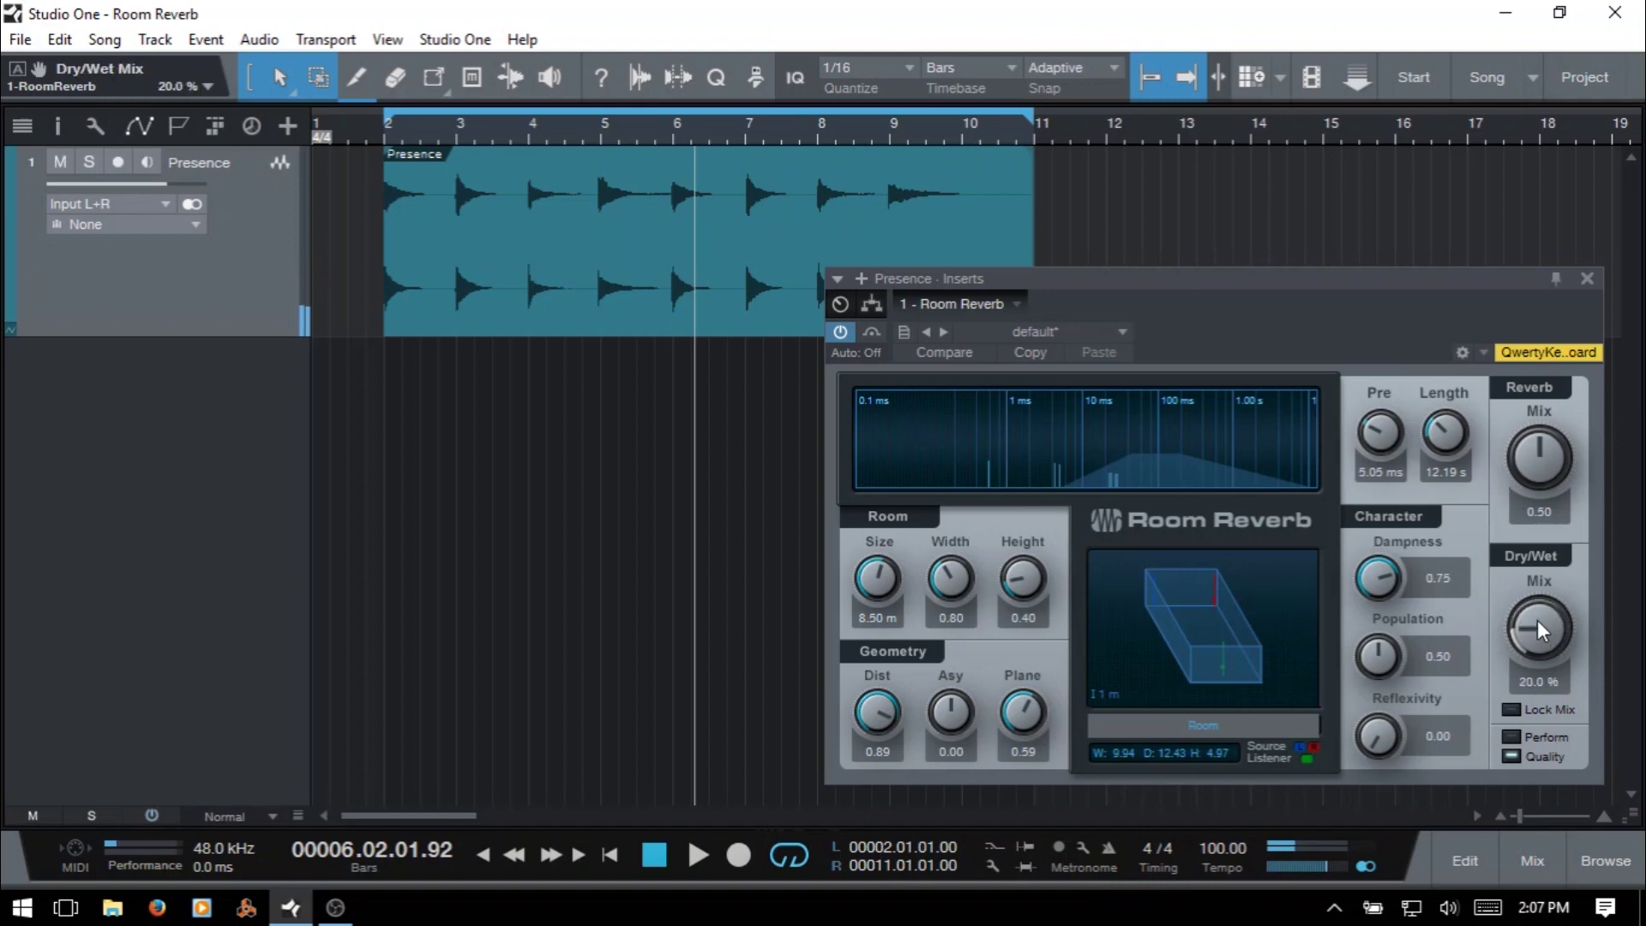
scroll(1381, 435, up, 3)
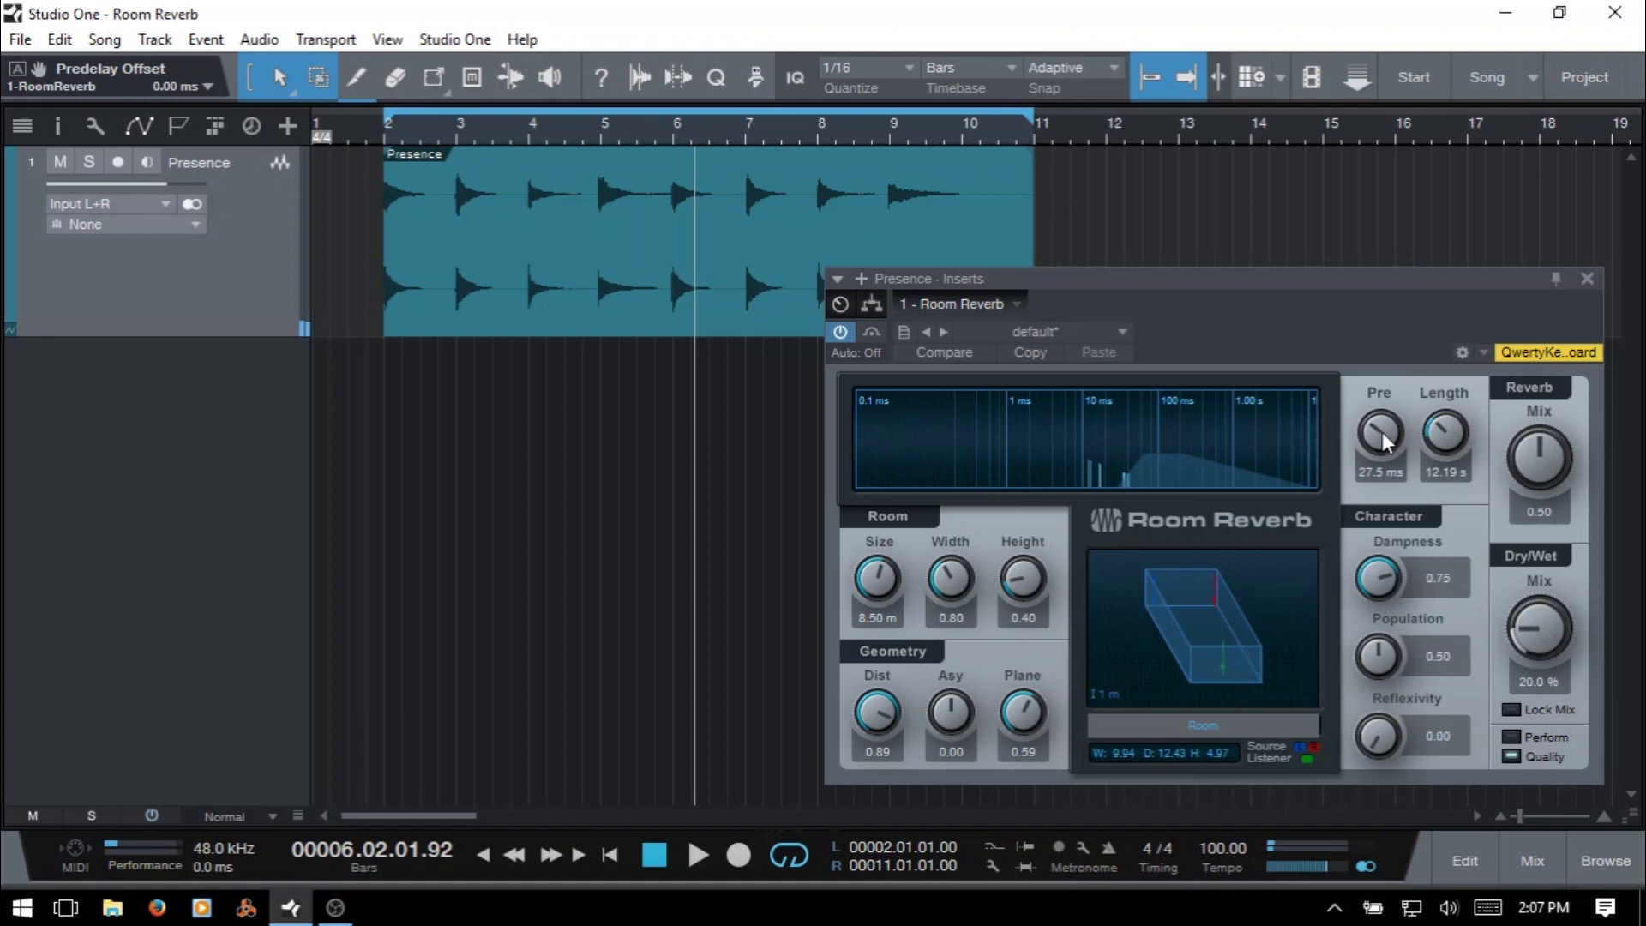
scroll(1448, 442, down, 5)
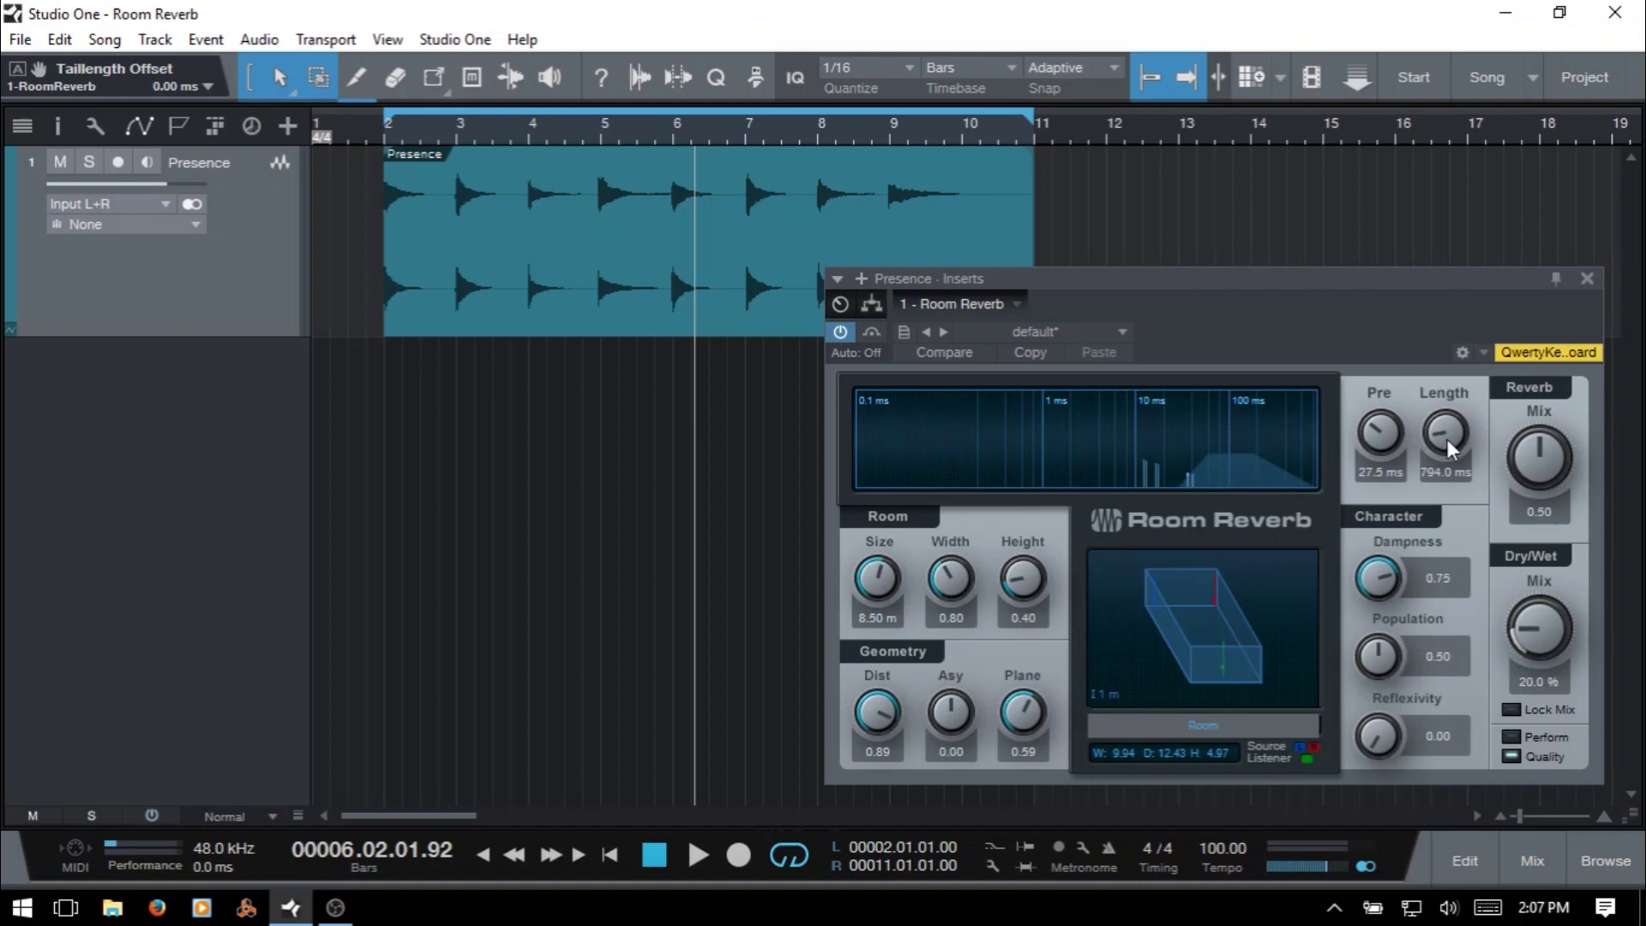
drag(1446, 436, 1445, 360)
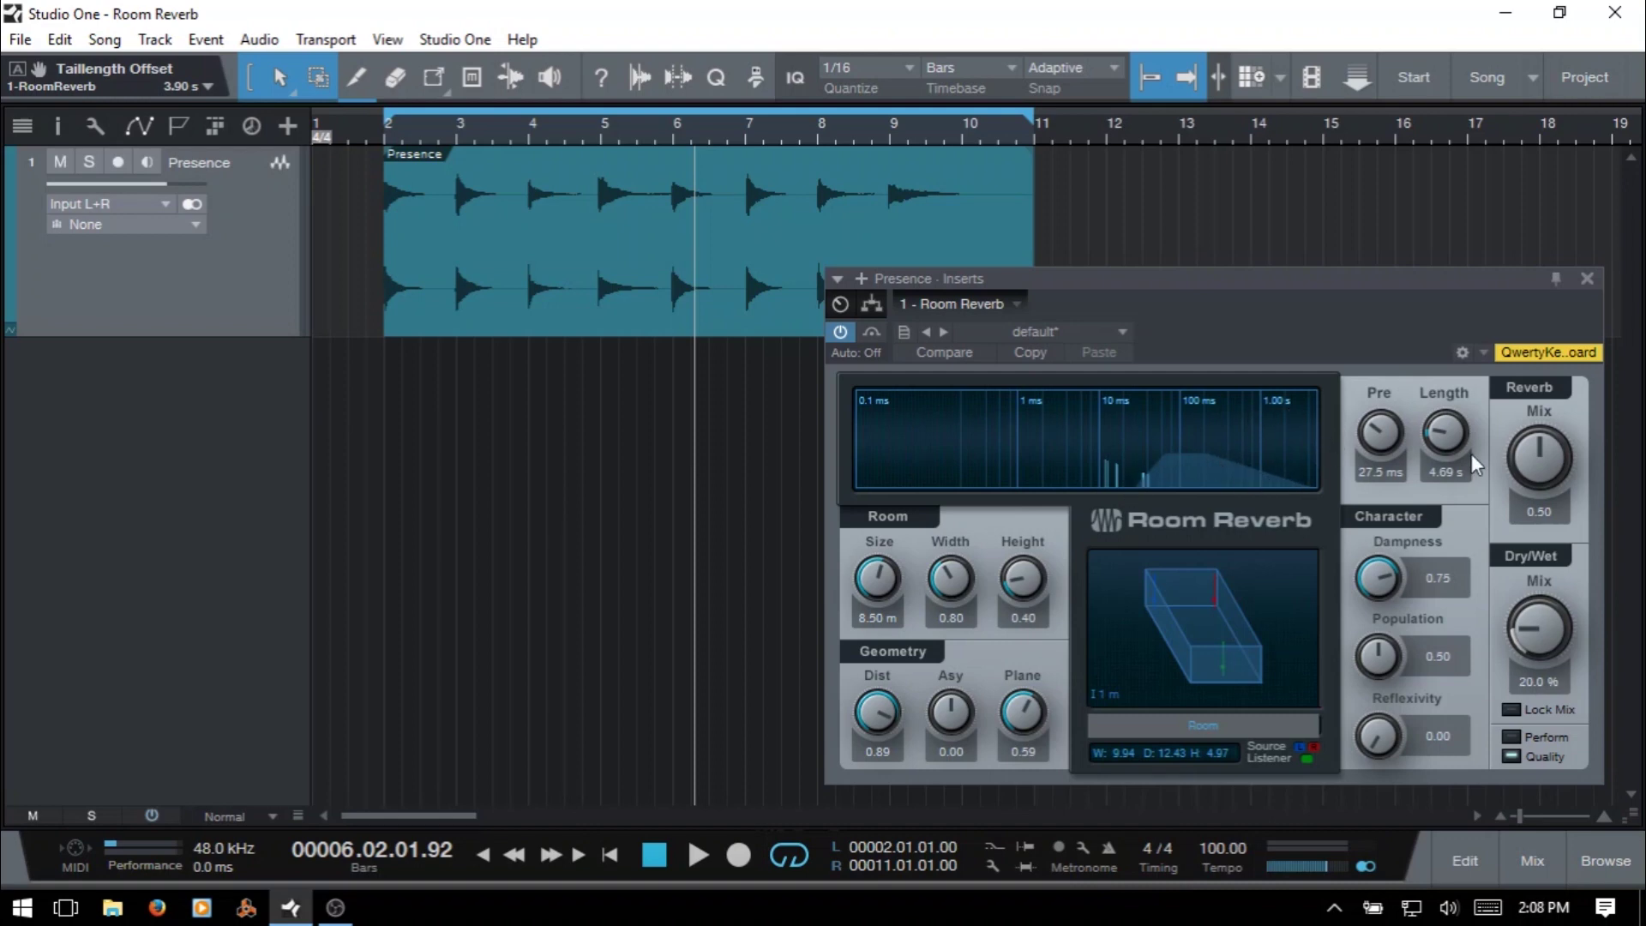
drag(1447, 437, 1456, 257)
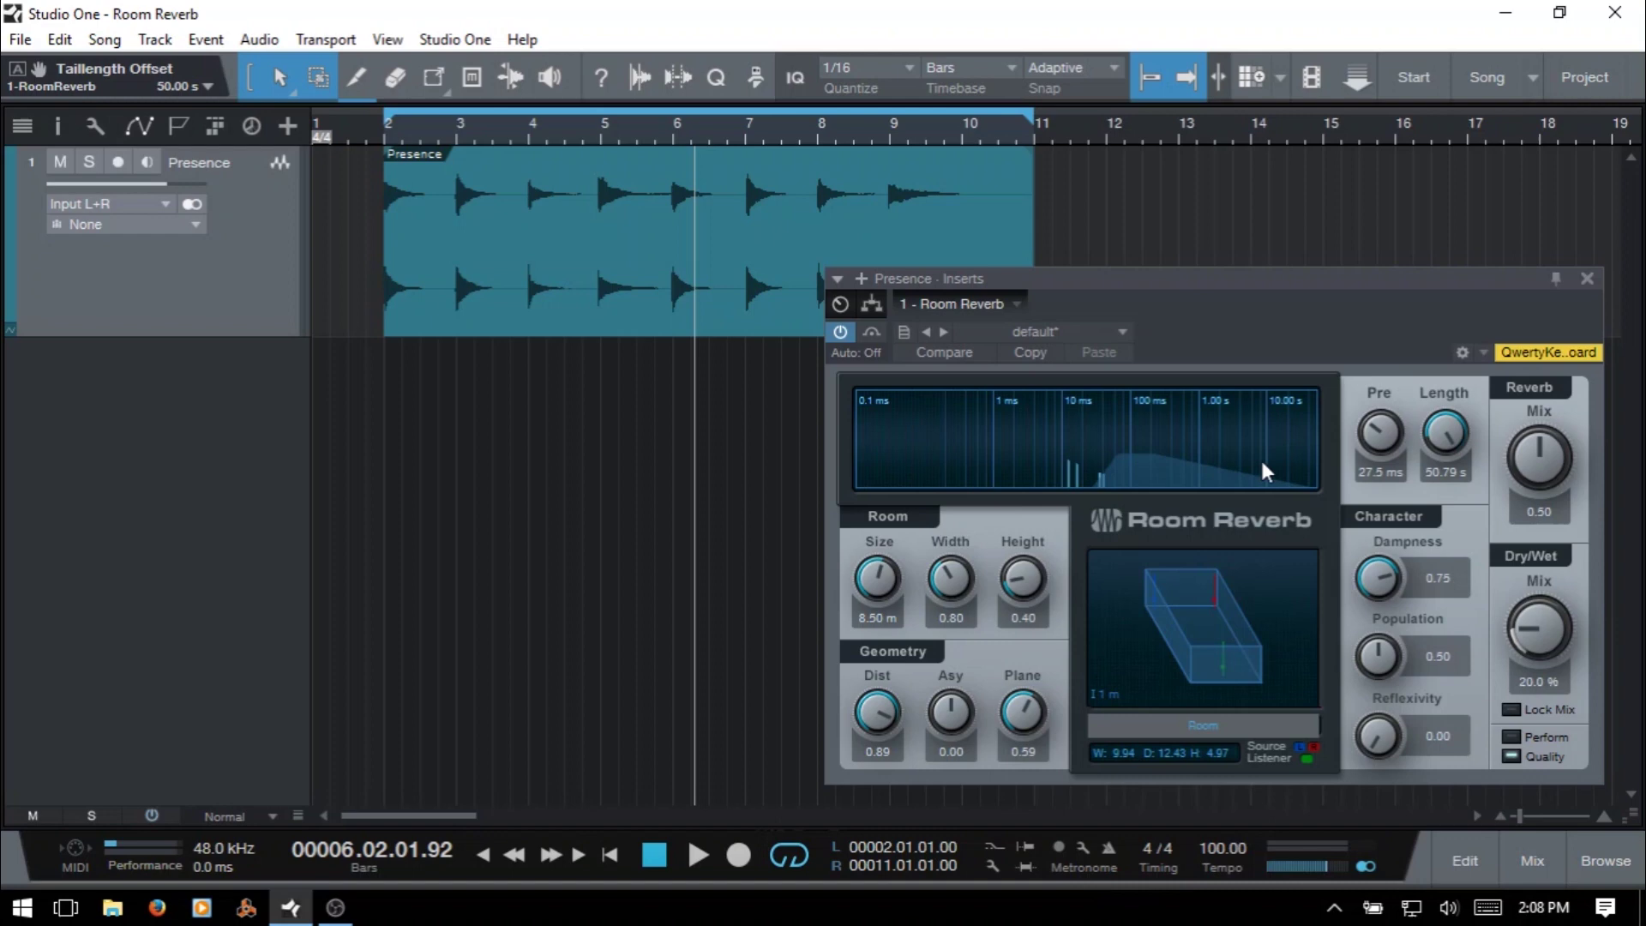
Step: Play with Dry/Wet at 75.5 % and the tail at 50.79 s, then stop
key(space)
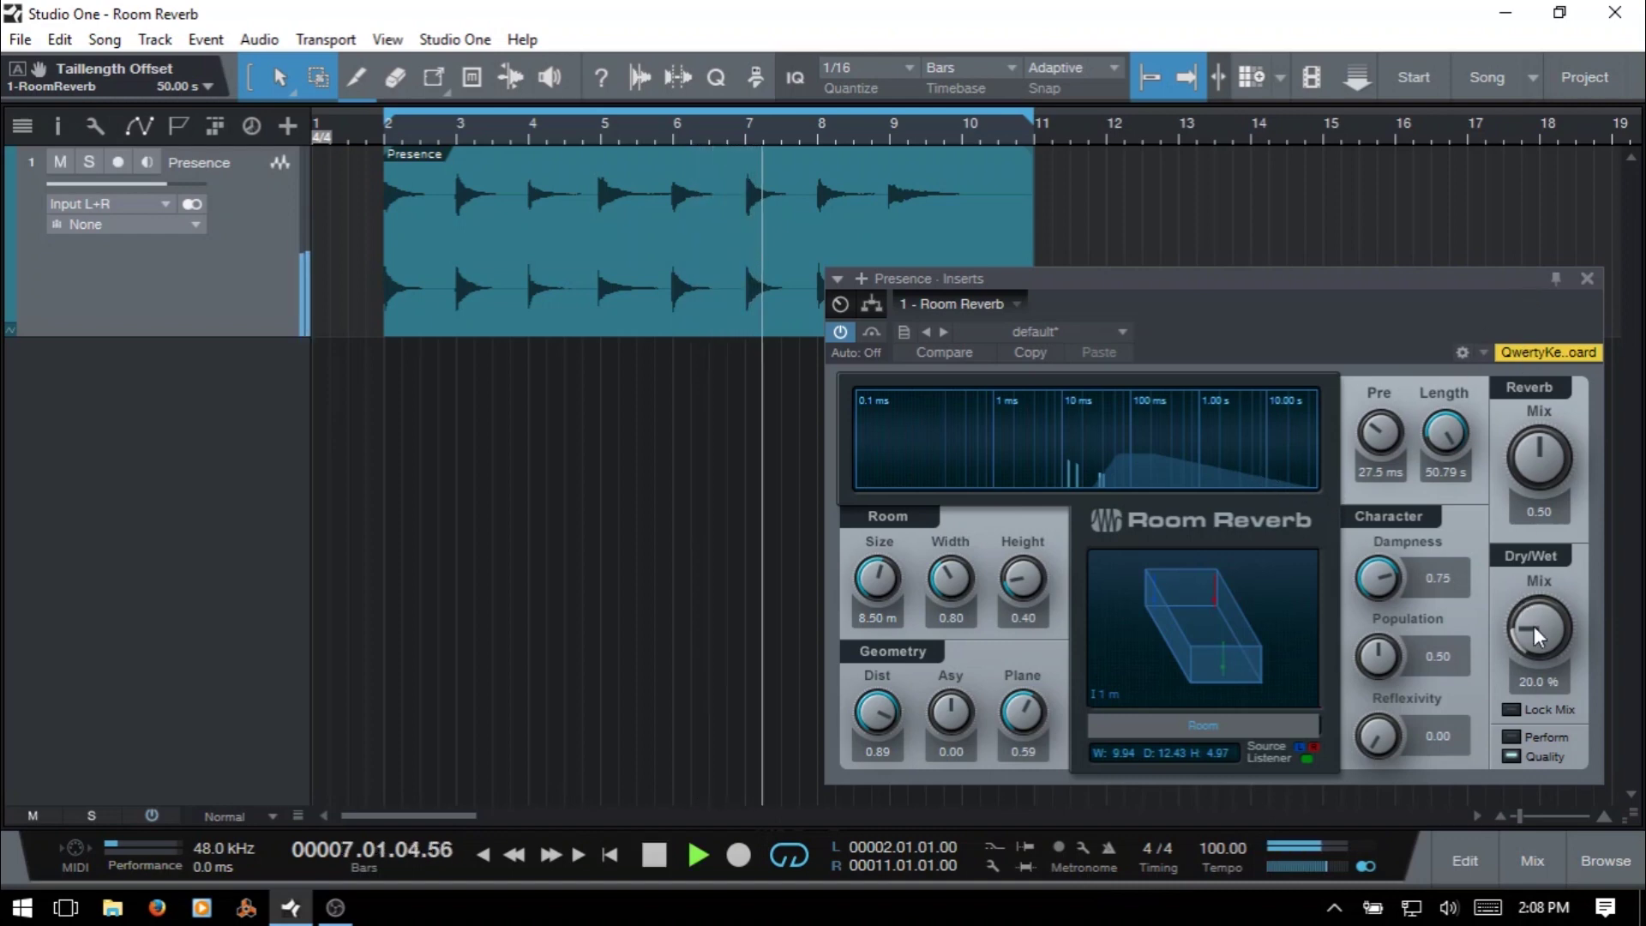
drag(1536, 631, 1559, 575)
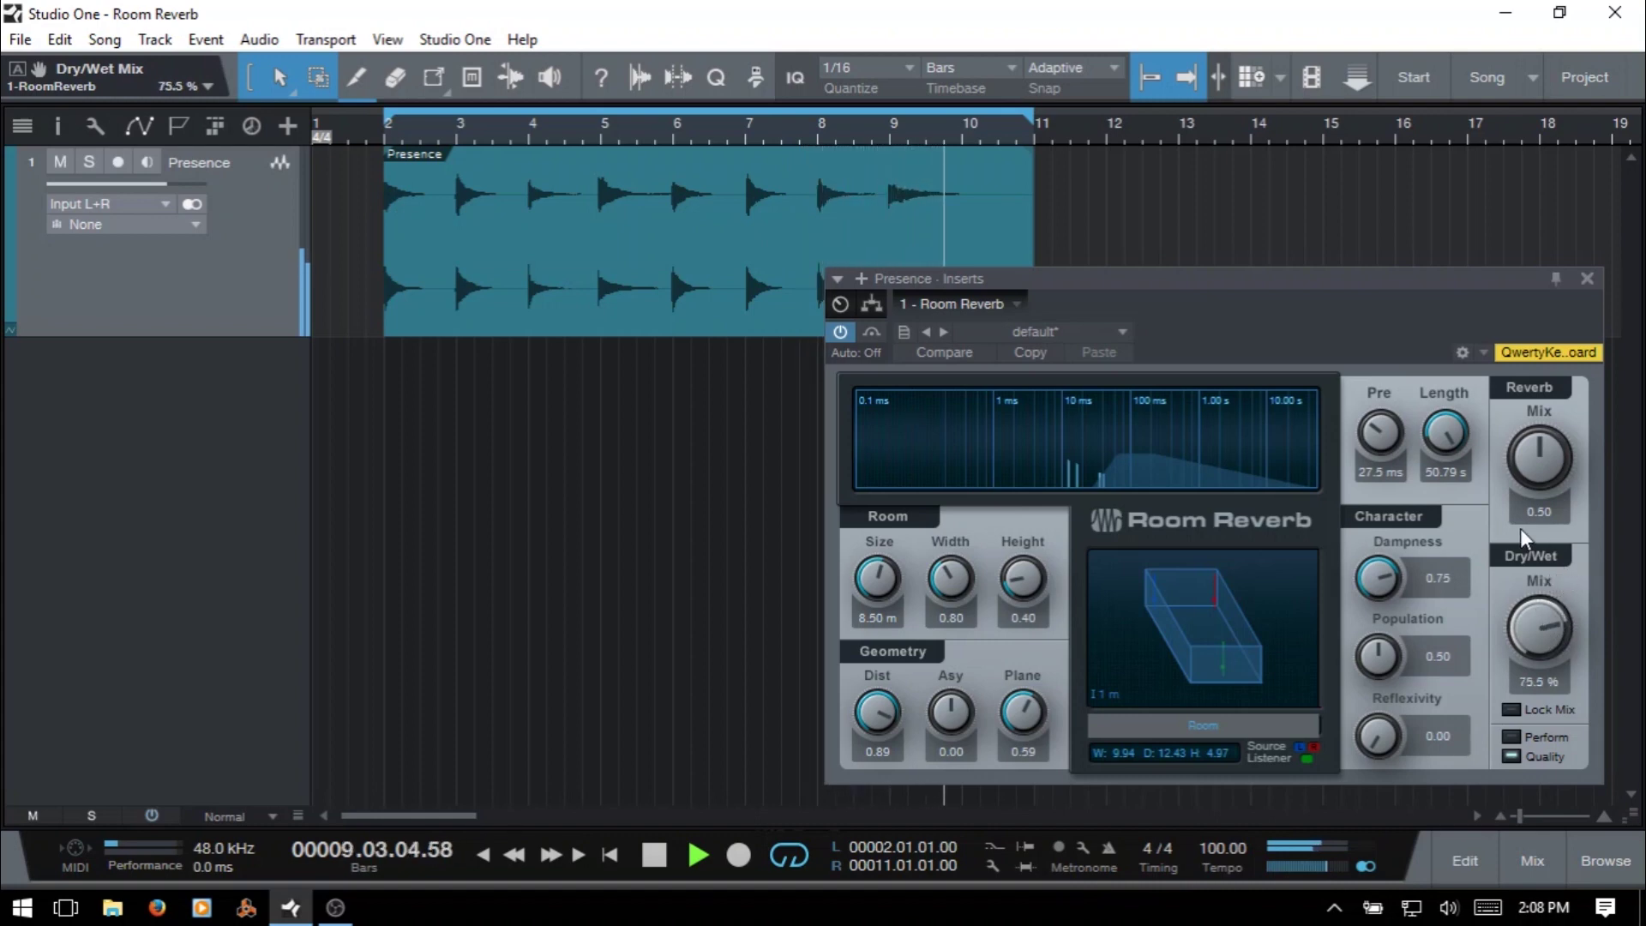
drag(1447, 440, 1453, 652)
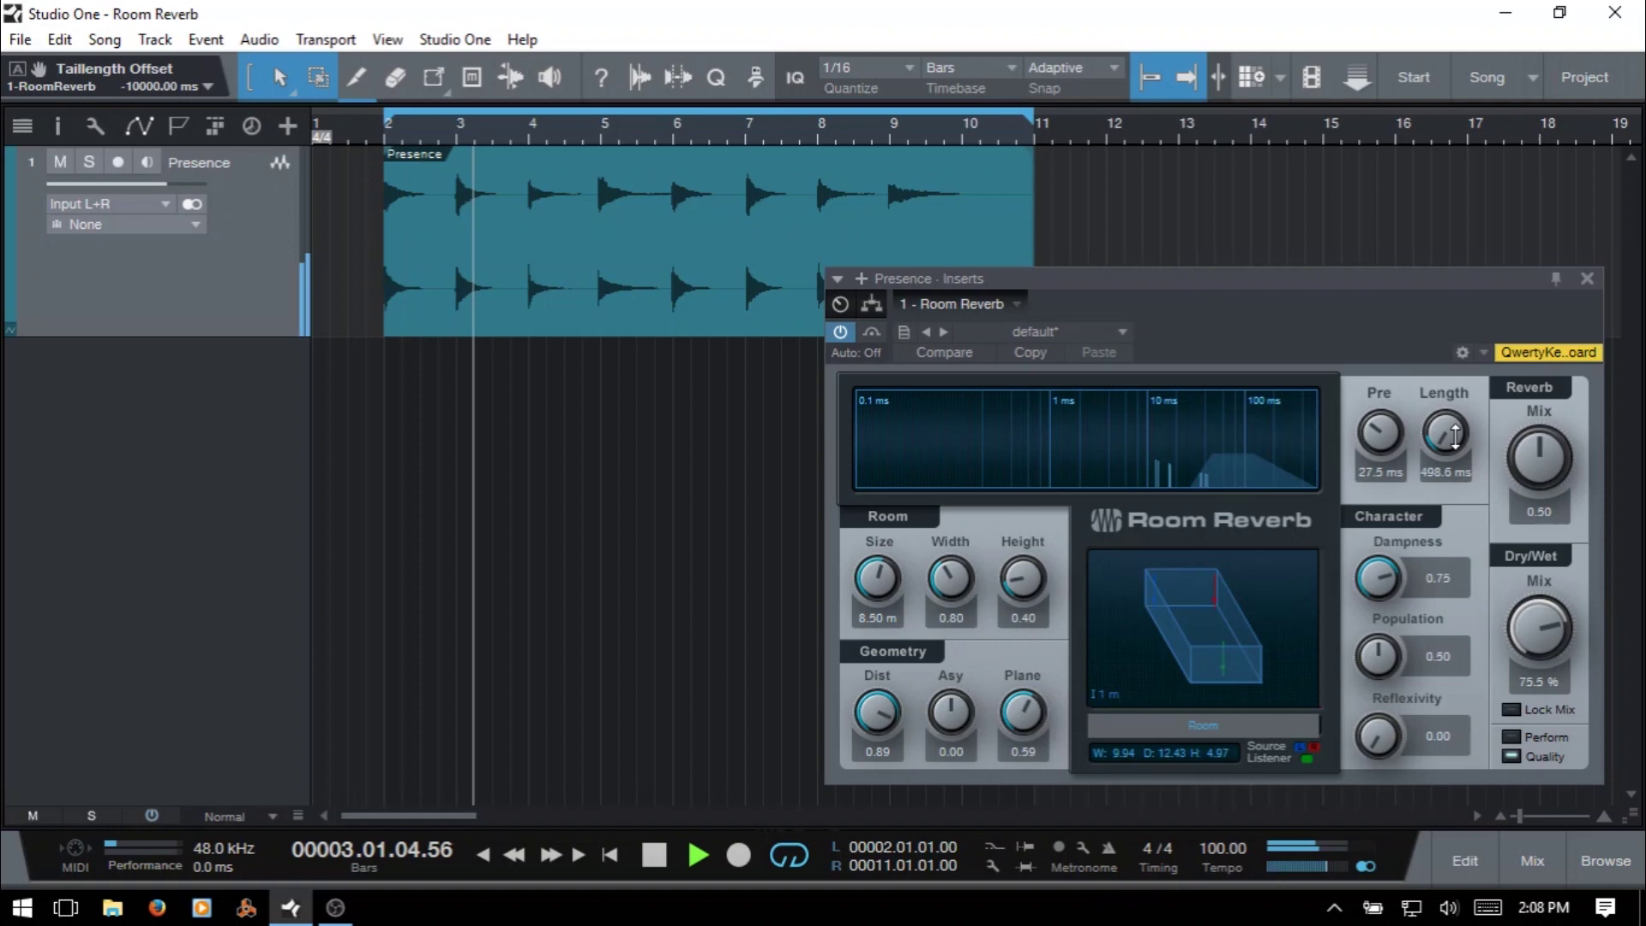
drag(1455, 436, 1464, 190)
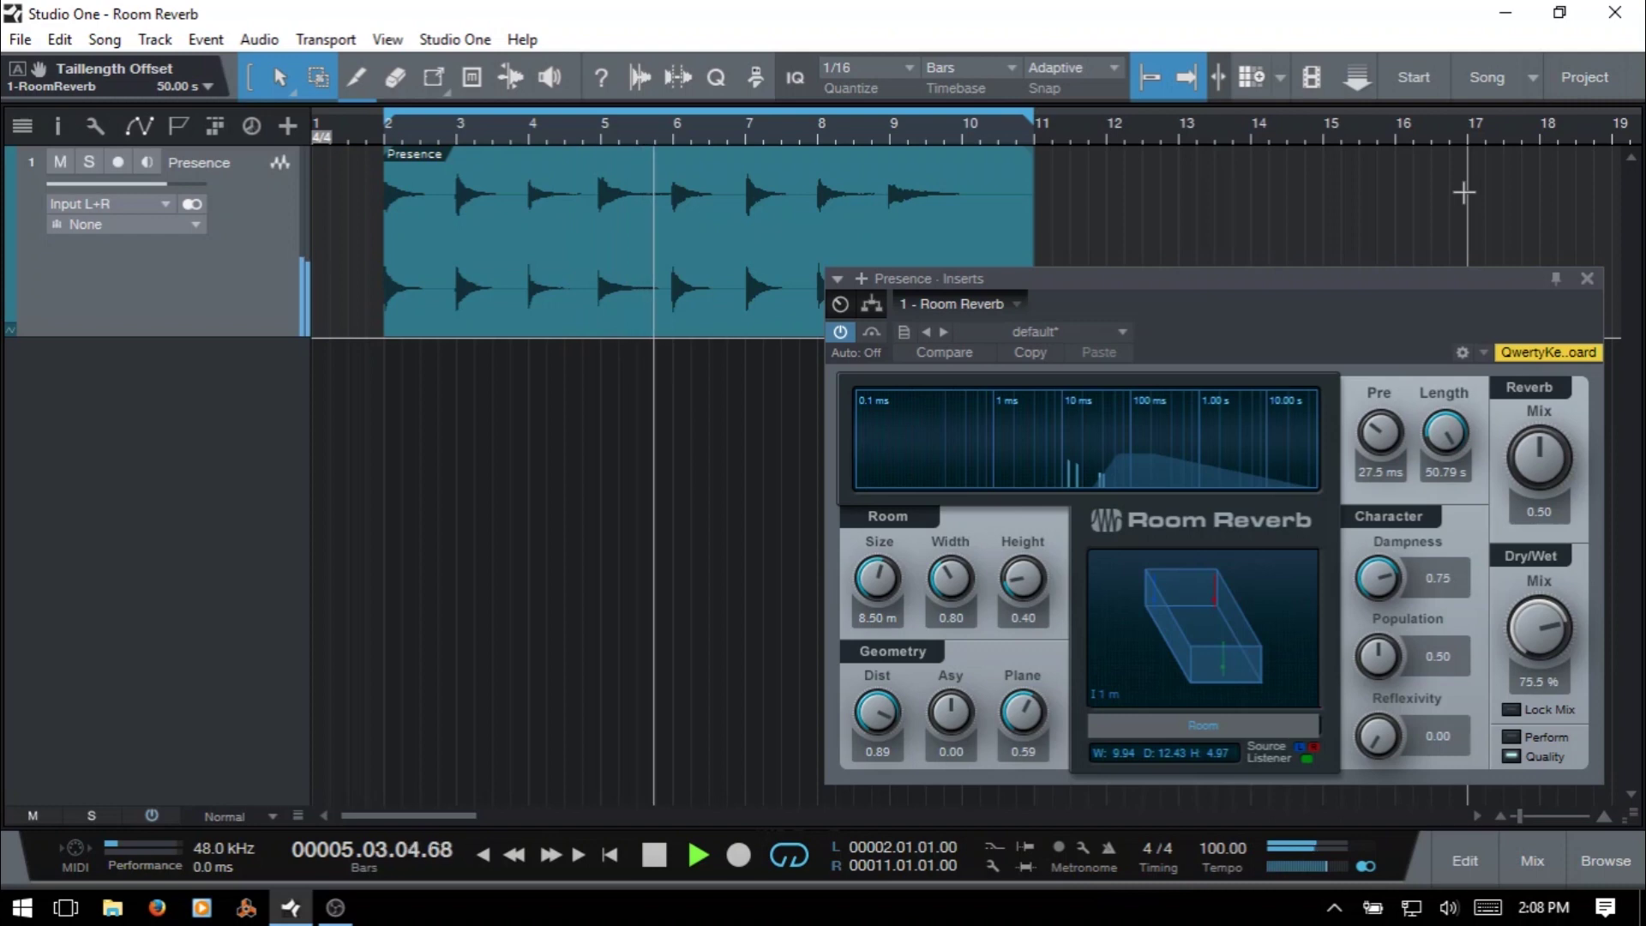
key(space)
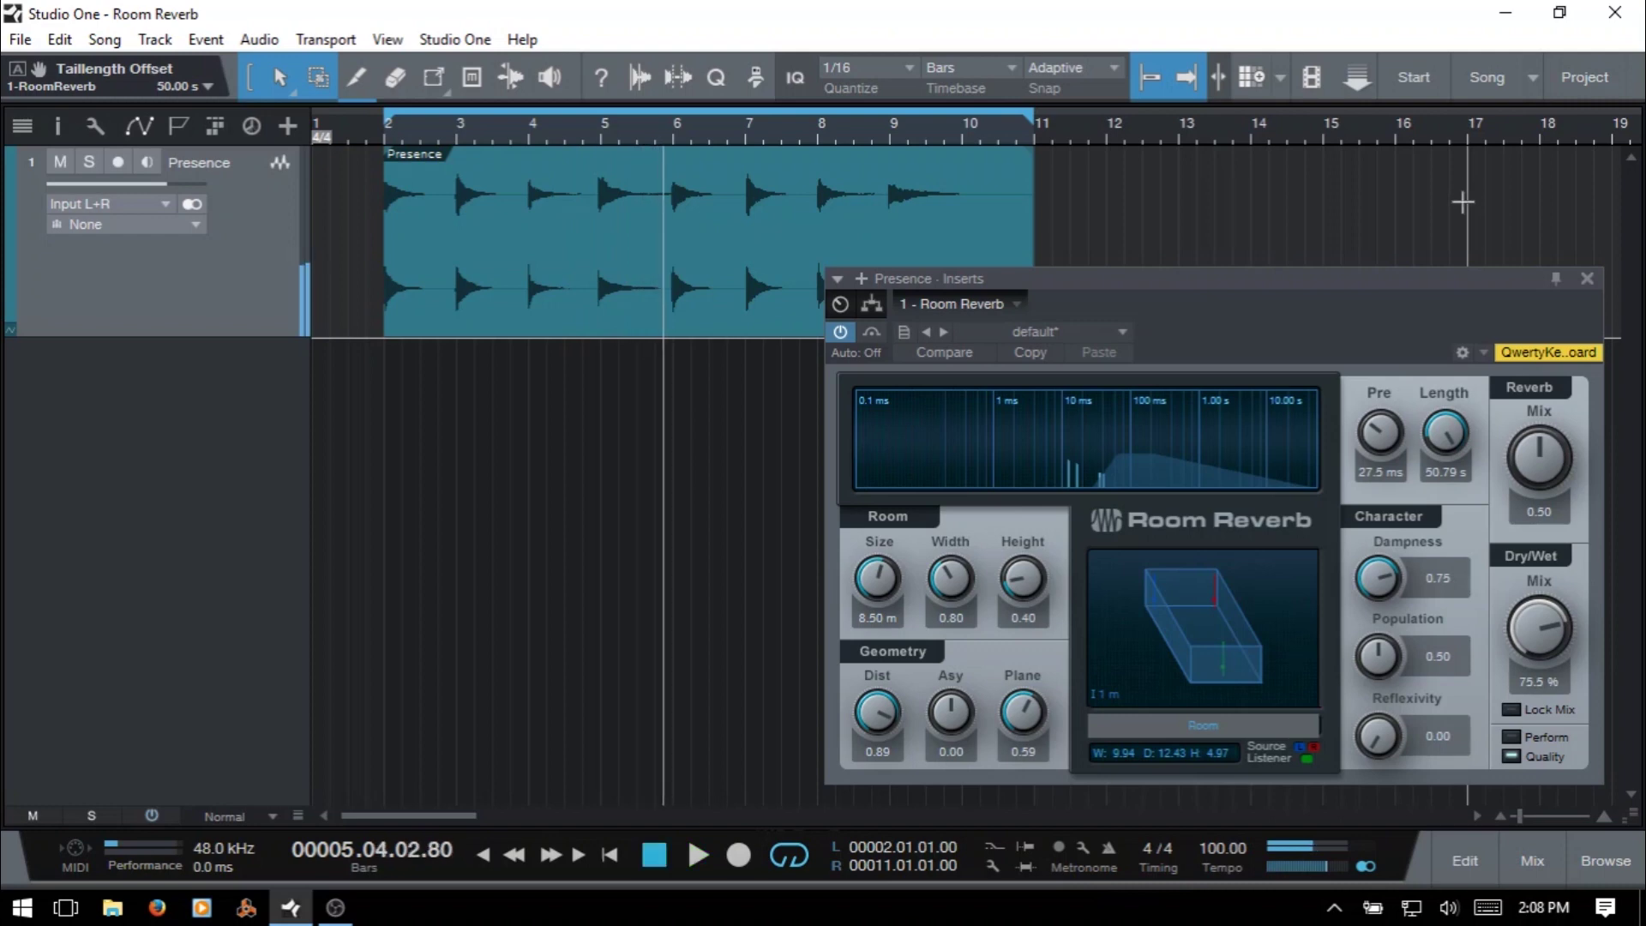
Step: Reset the tail to 794.0 ms, lengthen it again, and widen the room slightly
double_click(1447, 441)
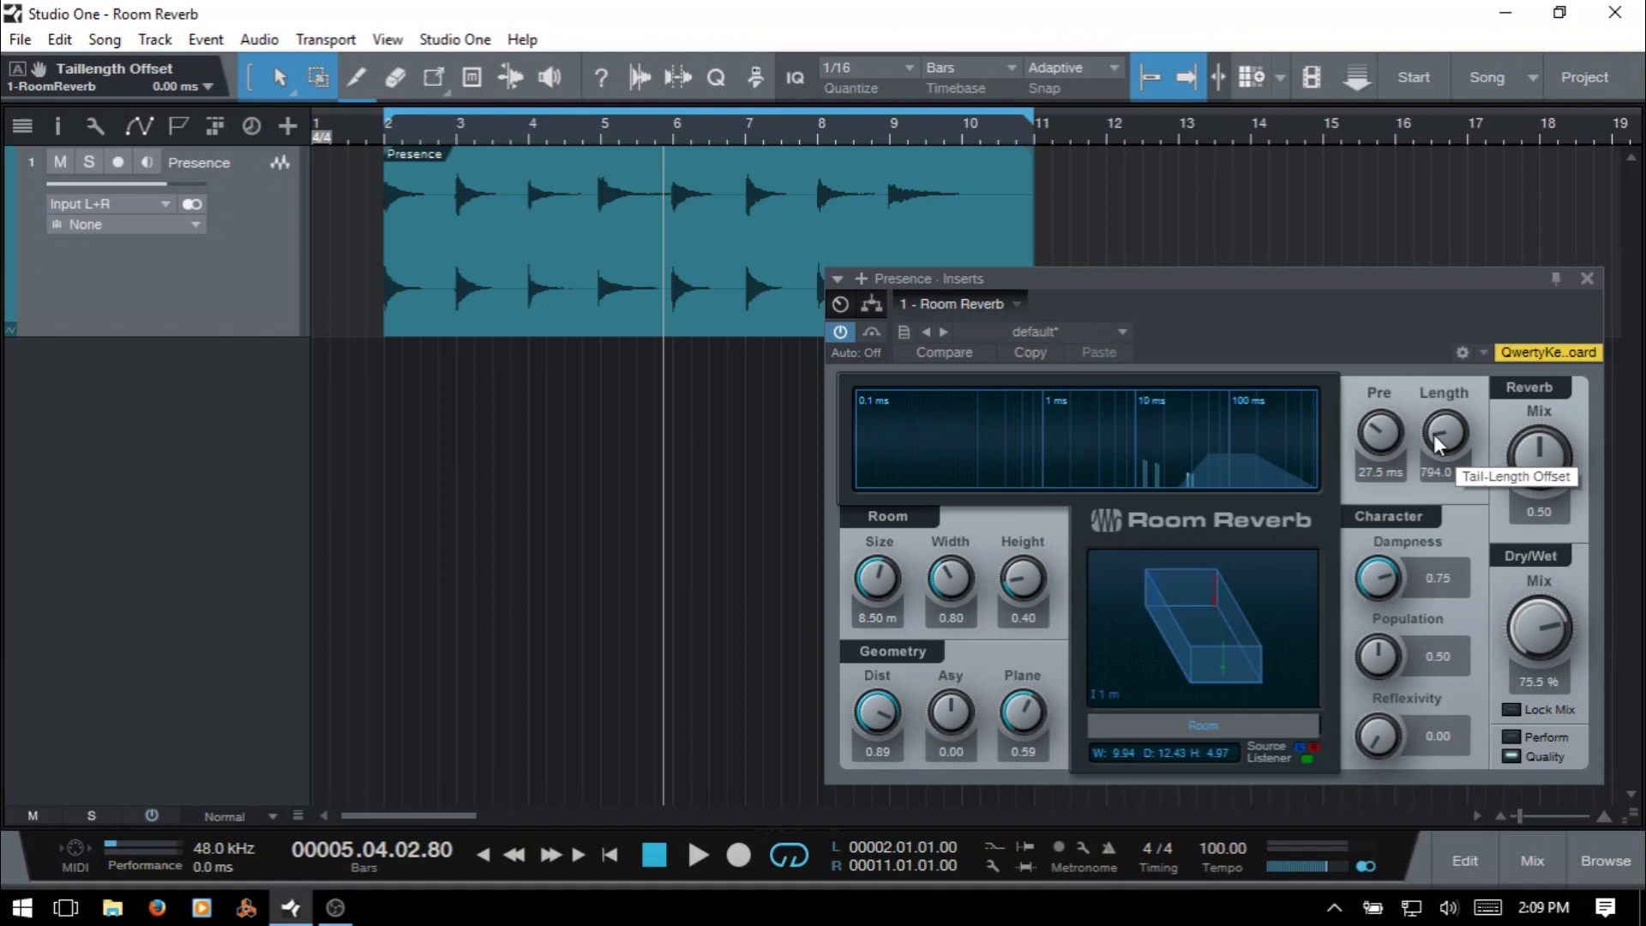
drag(1439, 444, 1450, 432)
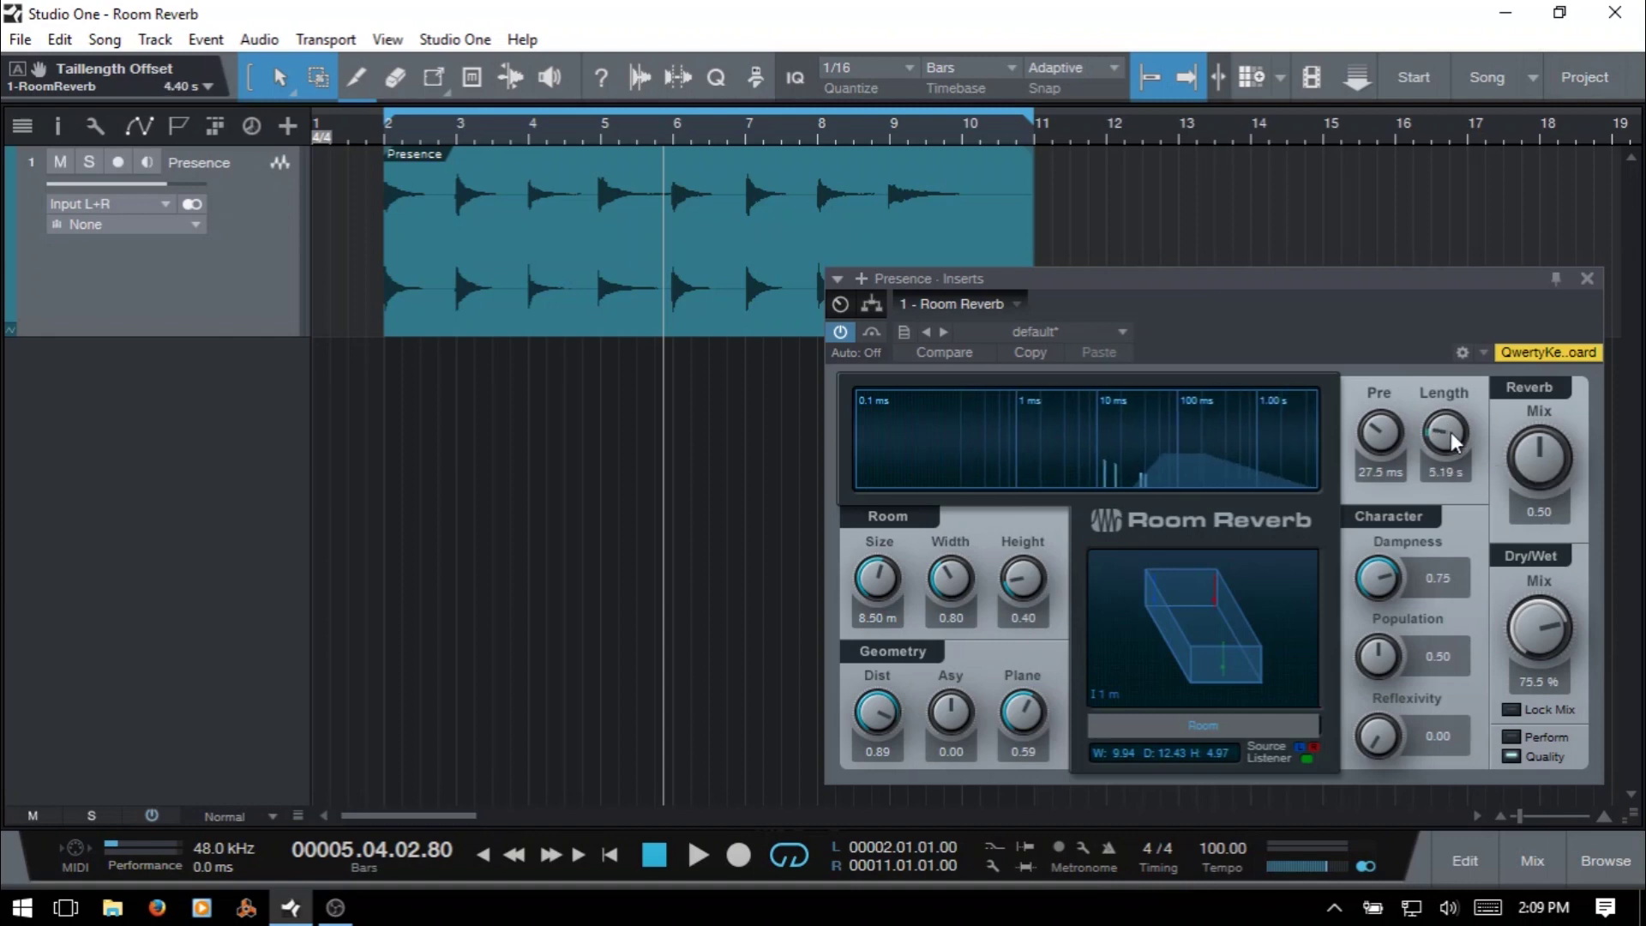
scroll(1452, 431, down, 10)
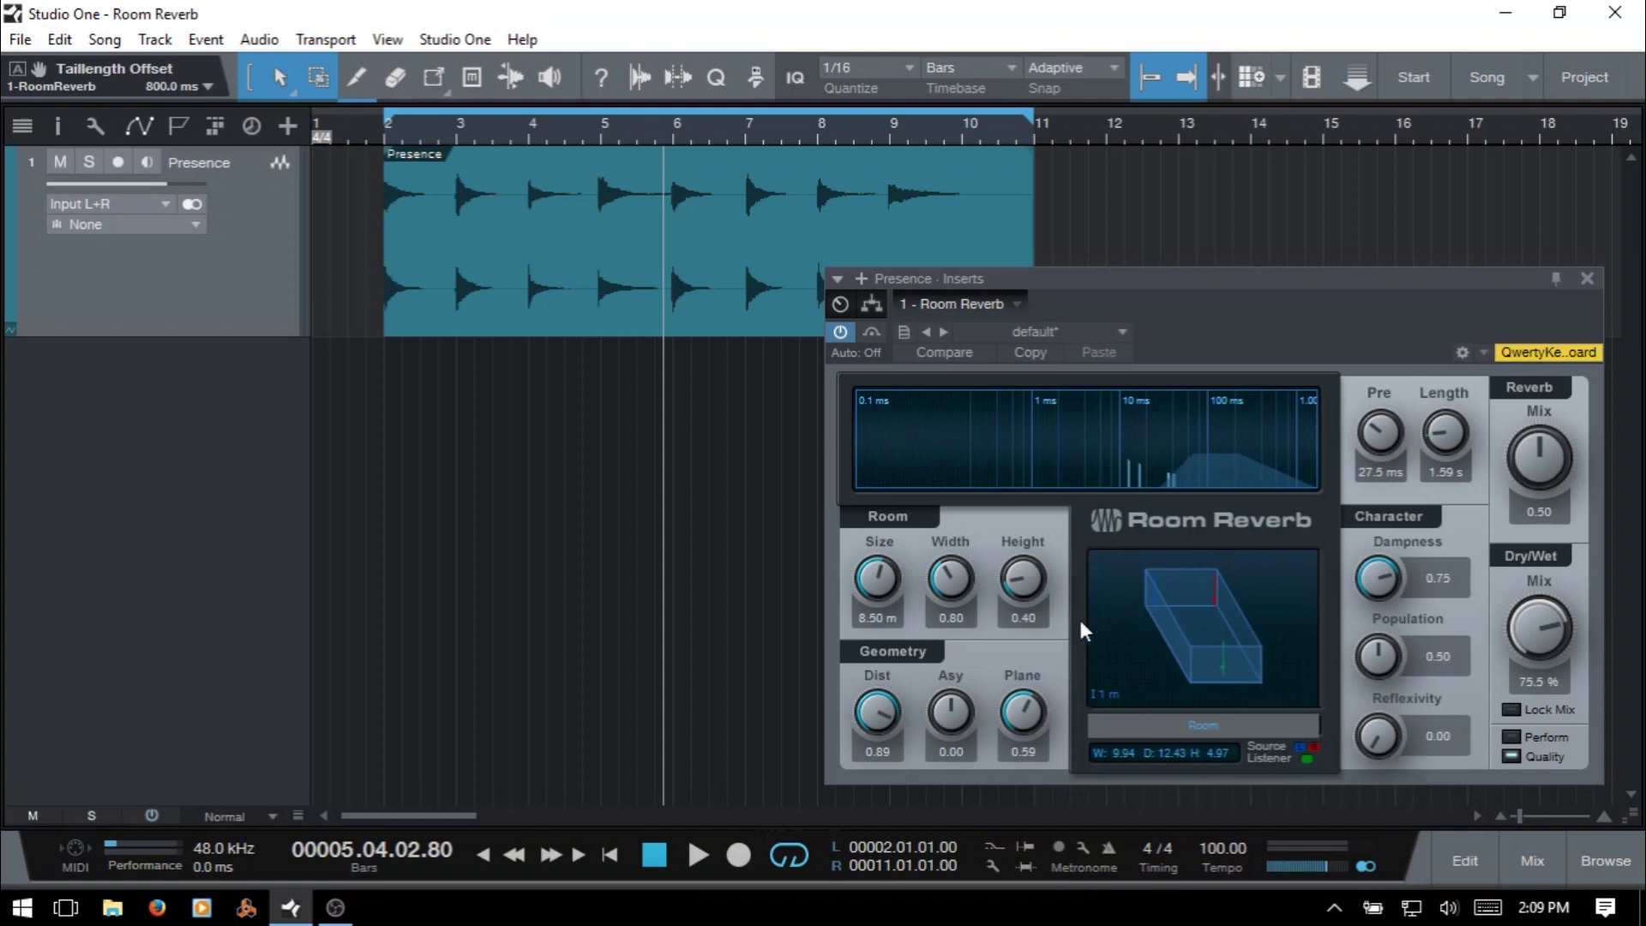
drag(953, 582, 1030, 572)
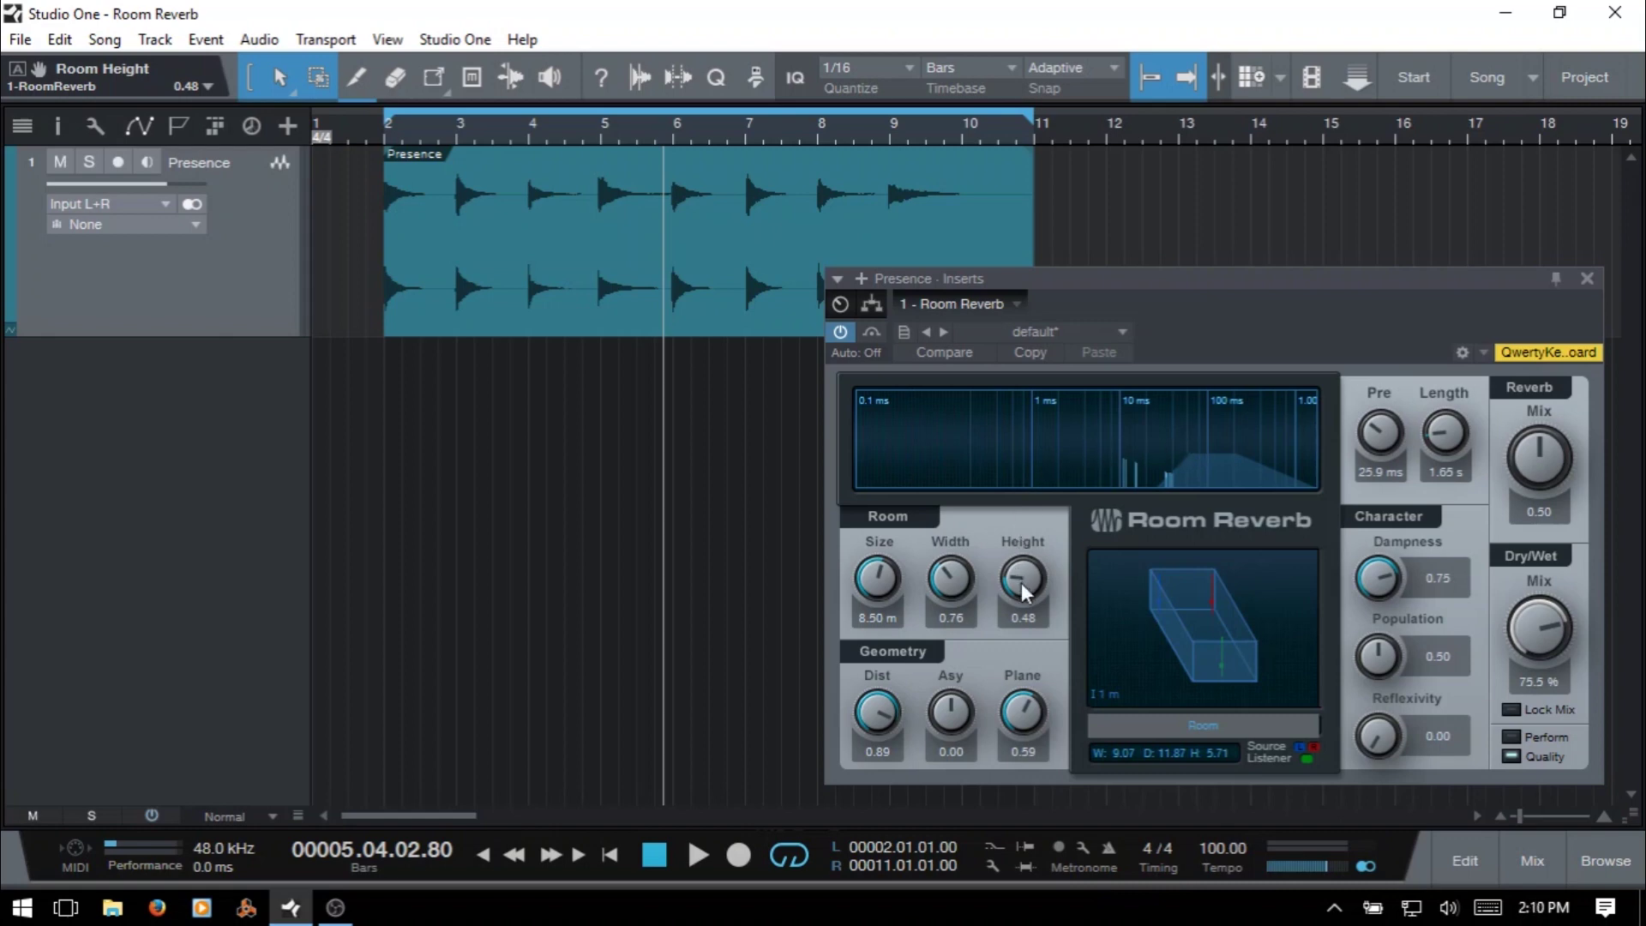
Step: Try a taller, wider room, then shrink the room size to 2.90 m
drag(1020, 581, 1041, 459)
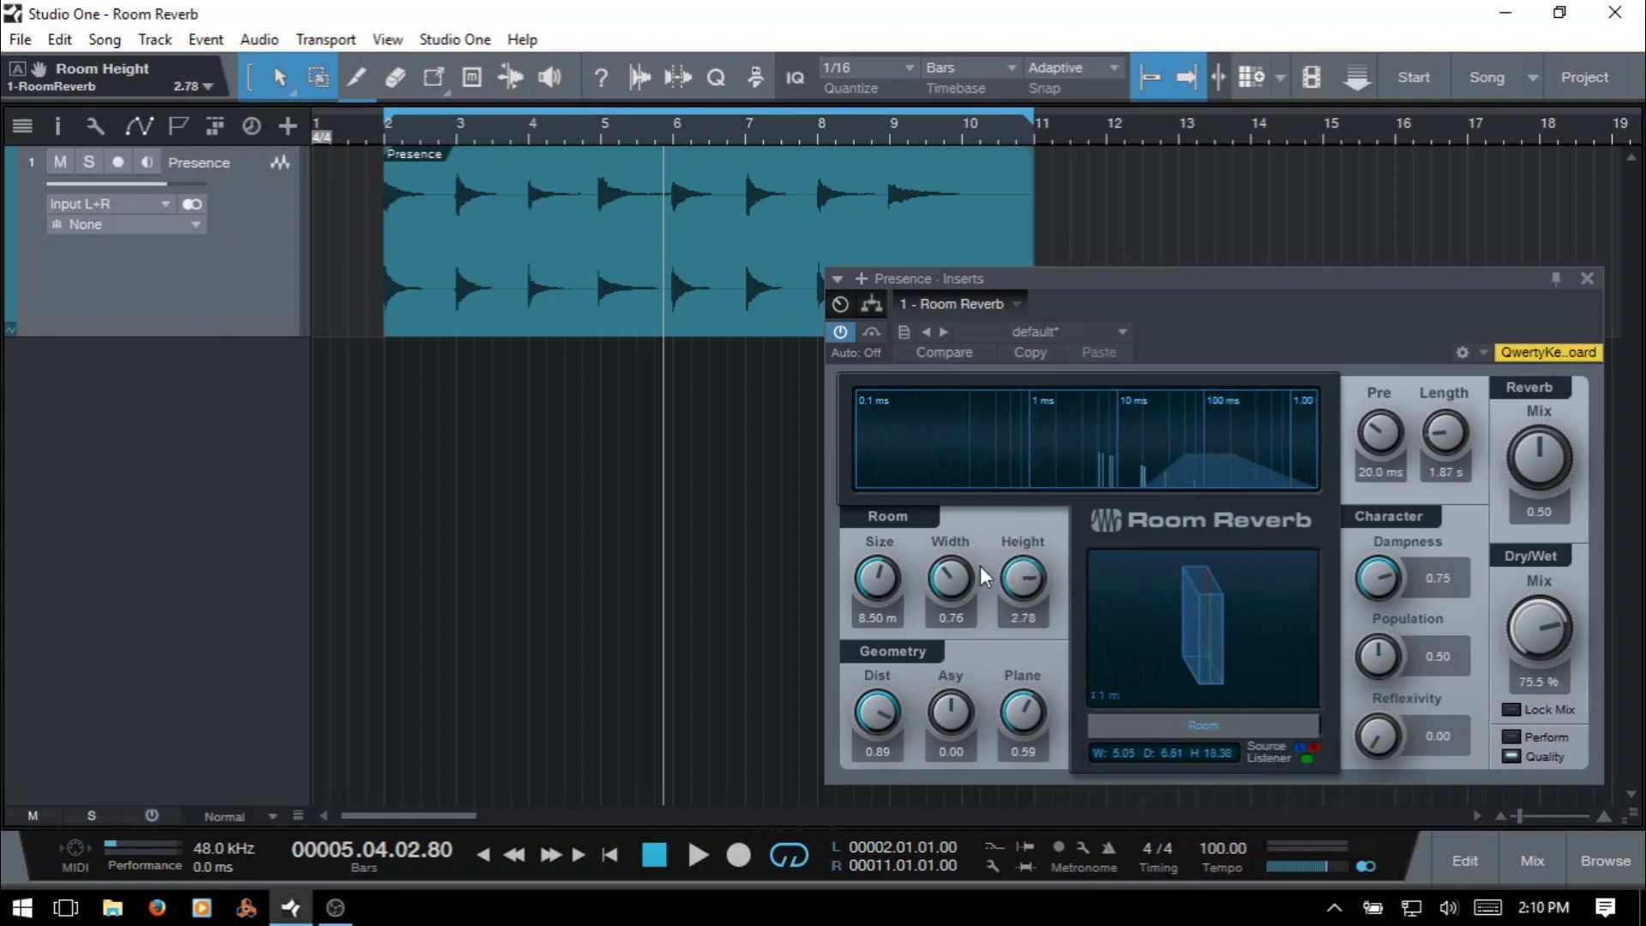
drag(952, 576, 878, 622)
drag(954, 578, 954, 583)
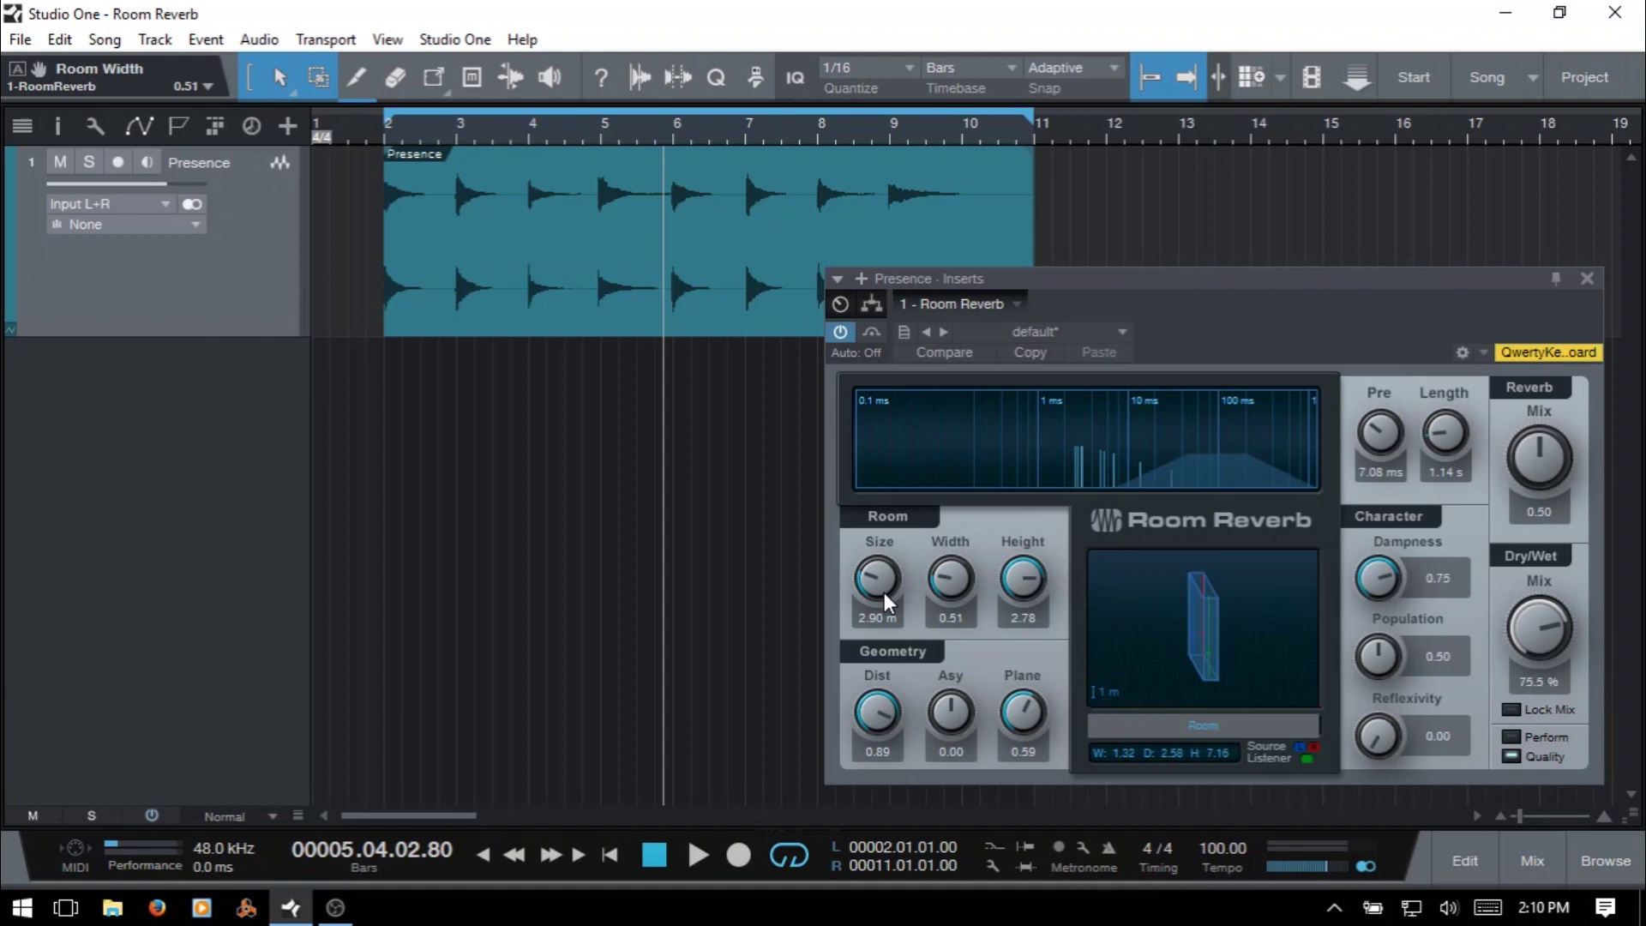
Step: Reset size to 8.50 m, width 0.80, height 0.40 and length 794.0 ms
double_click(881, 591)
double_click(951, 590)
double_click(1013, 592)
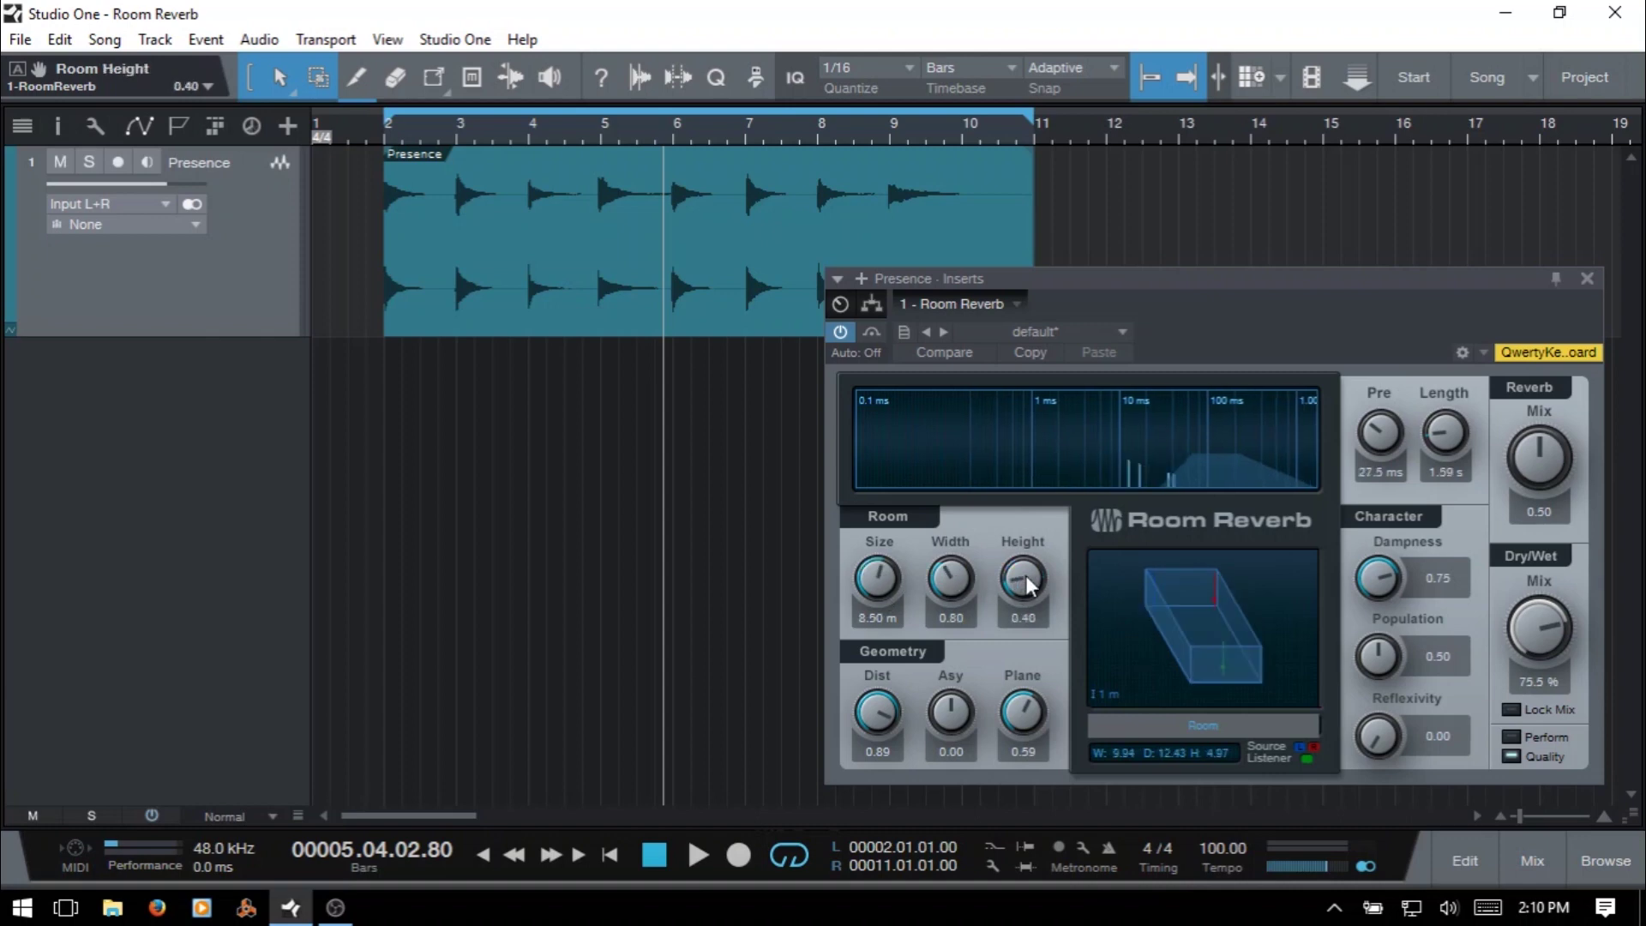
double_click(1446, 439)
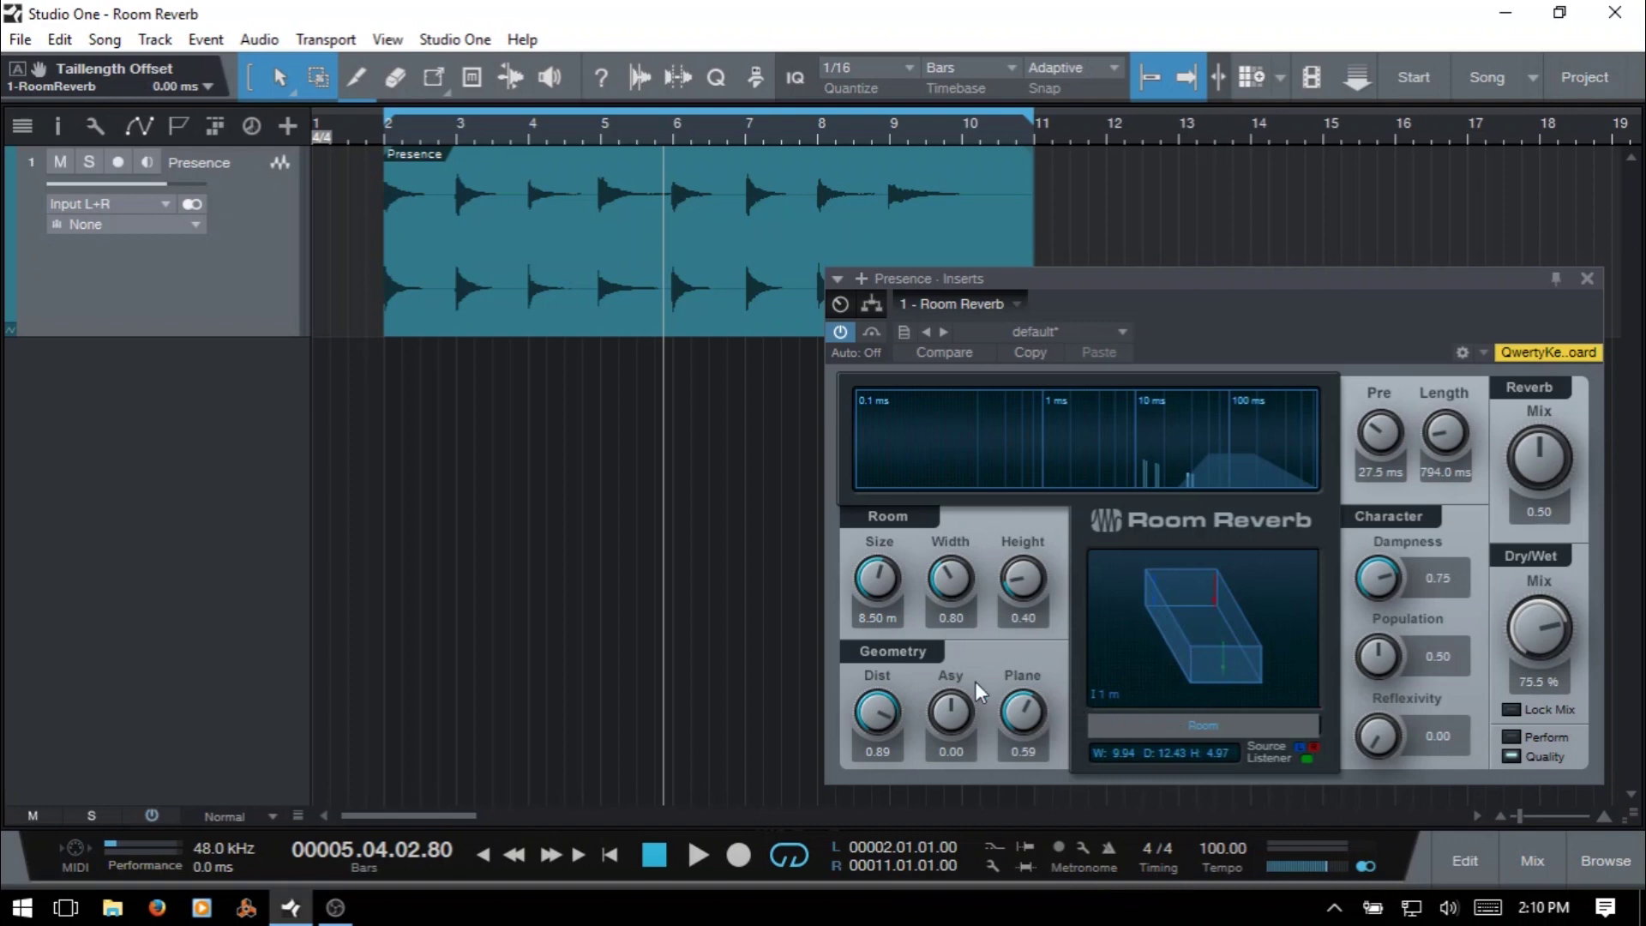
Step: Lower the distance from 1.00 and push the asymmetry toward negative values
drag(876, 703, 888, 669)
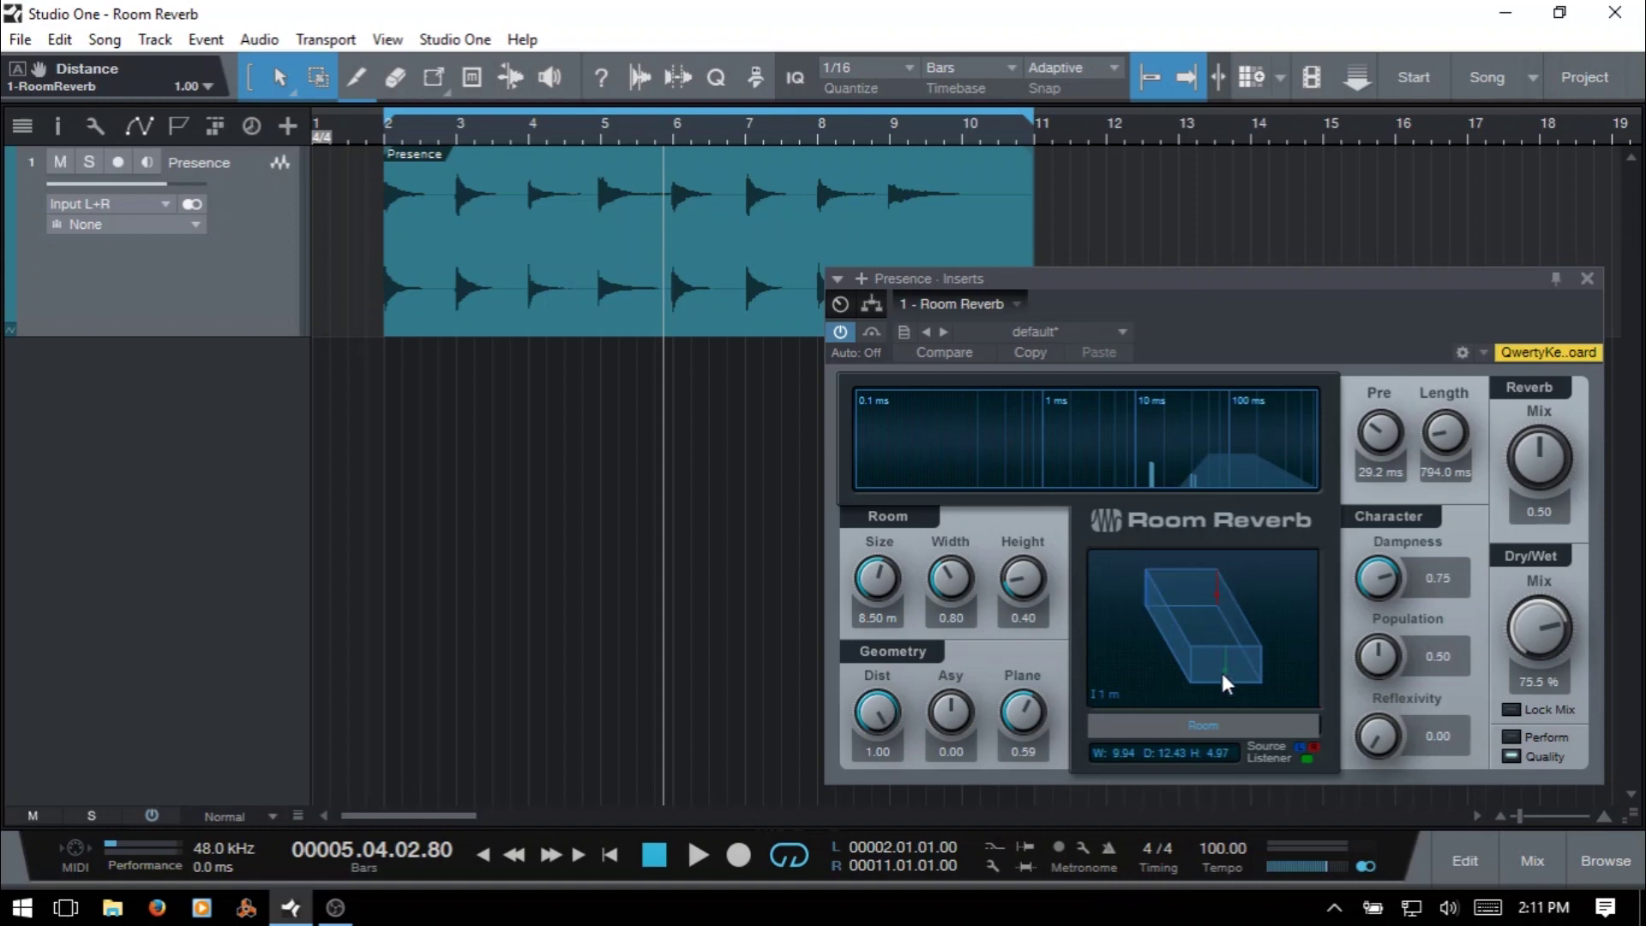
drag(878, 707, 962, 653)
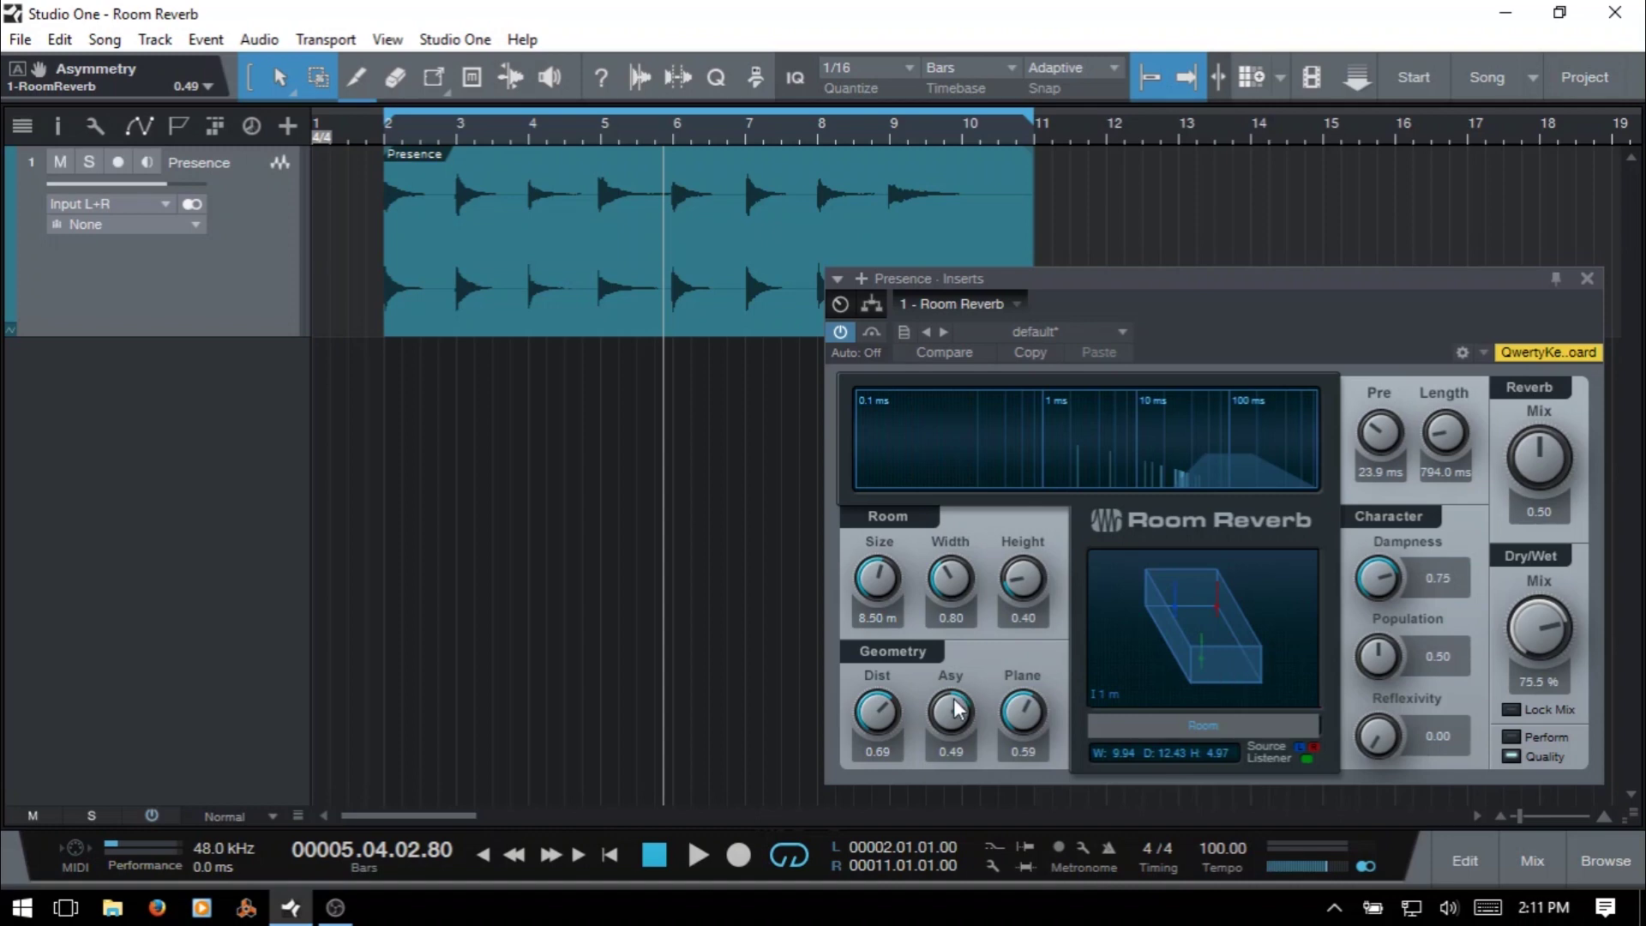
drag(951, 714, 946, 782)
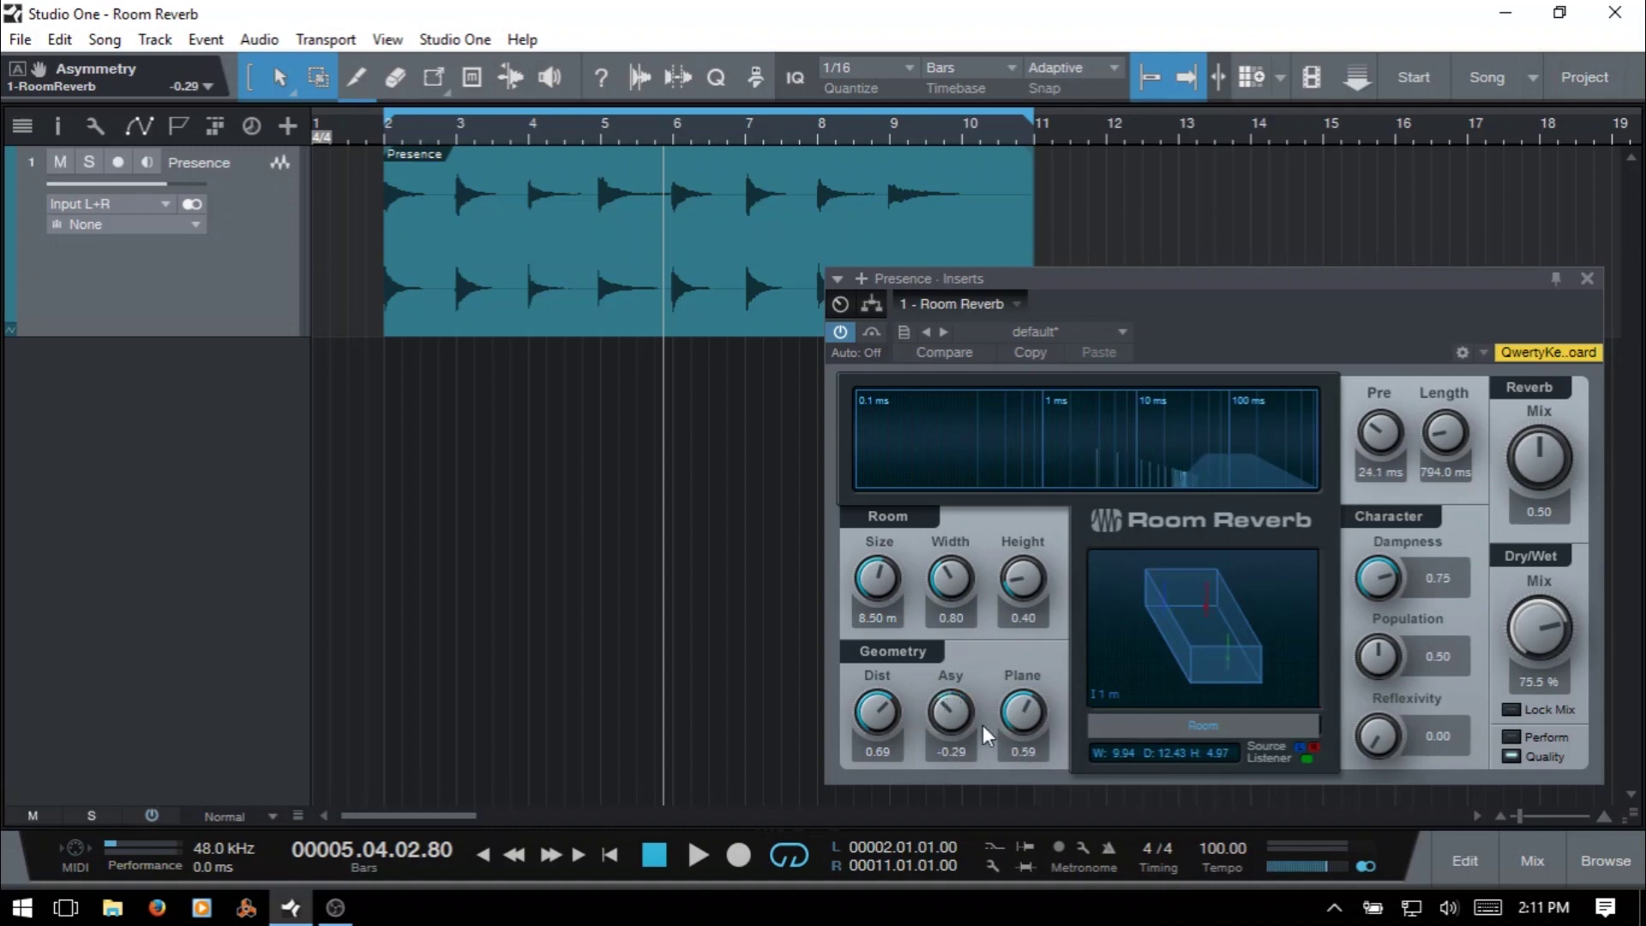
Step: Play with Dry/Wet 80.5 %, a 7.39 s tail, asymmetry 0.83 and distance 1.00
key(space)
drag(1543, 627, 1539, 594)
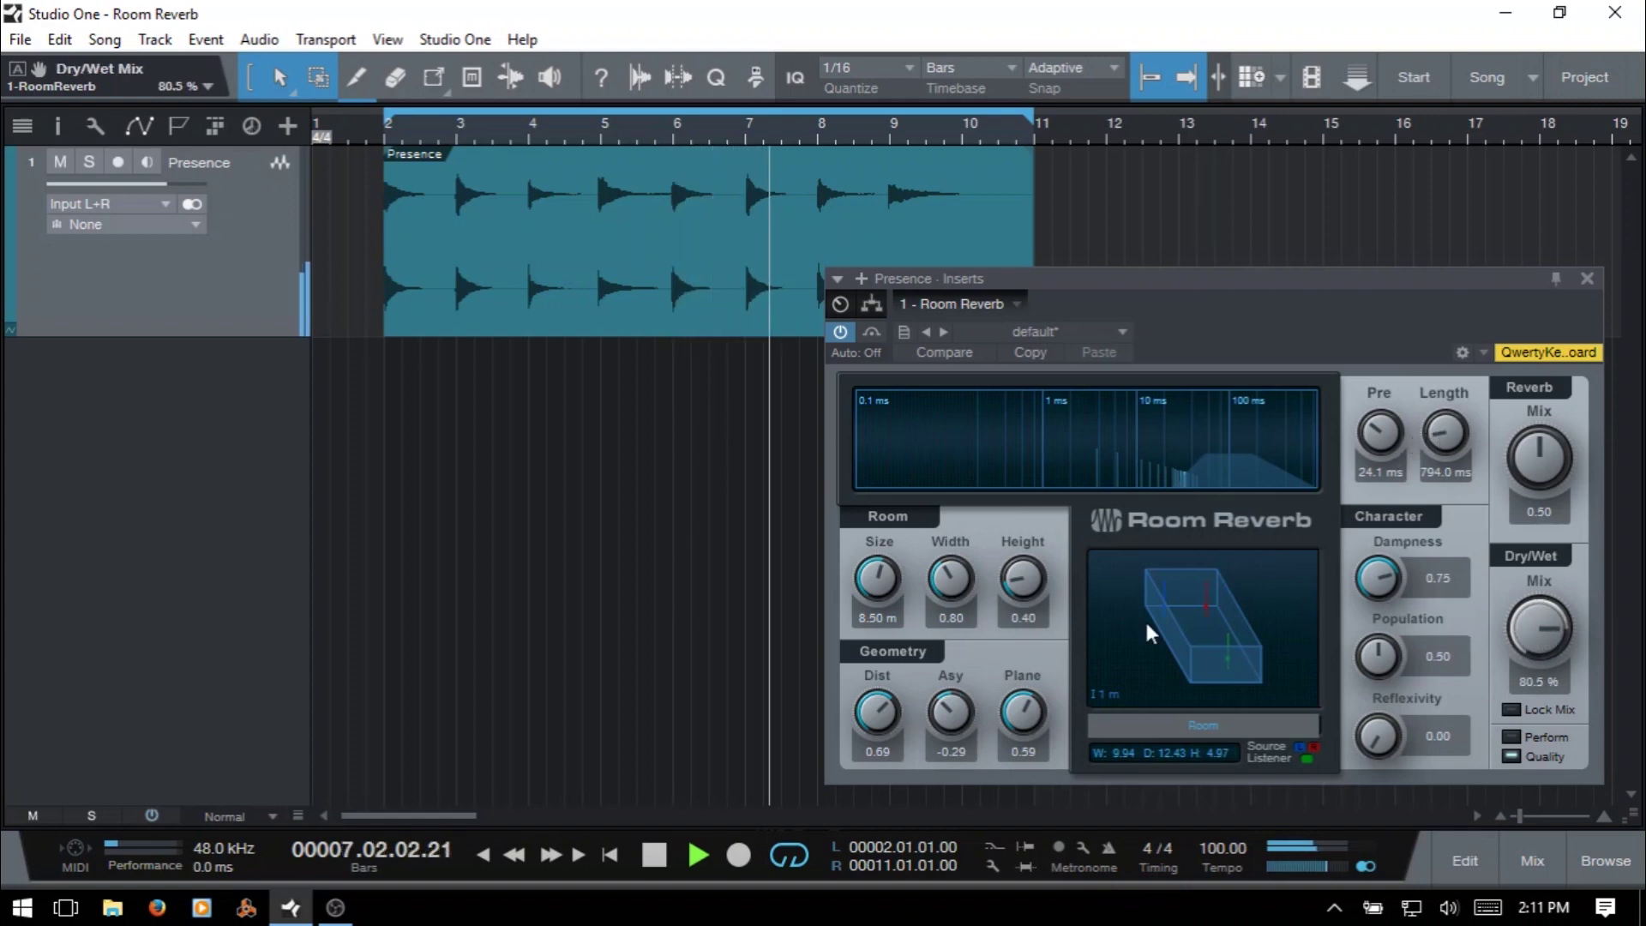
drag(1446, 434, 1455, 426)
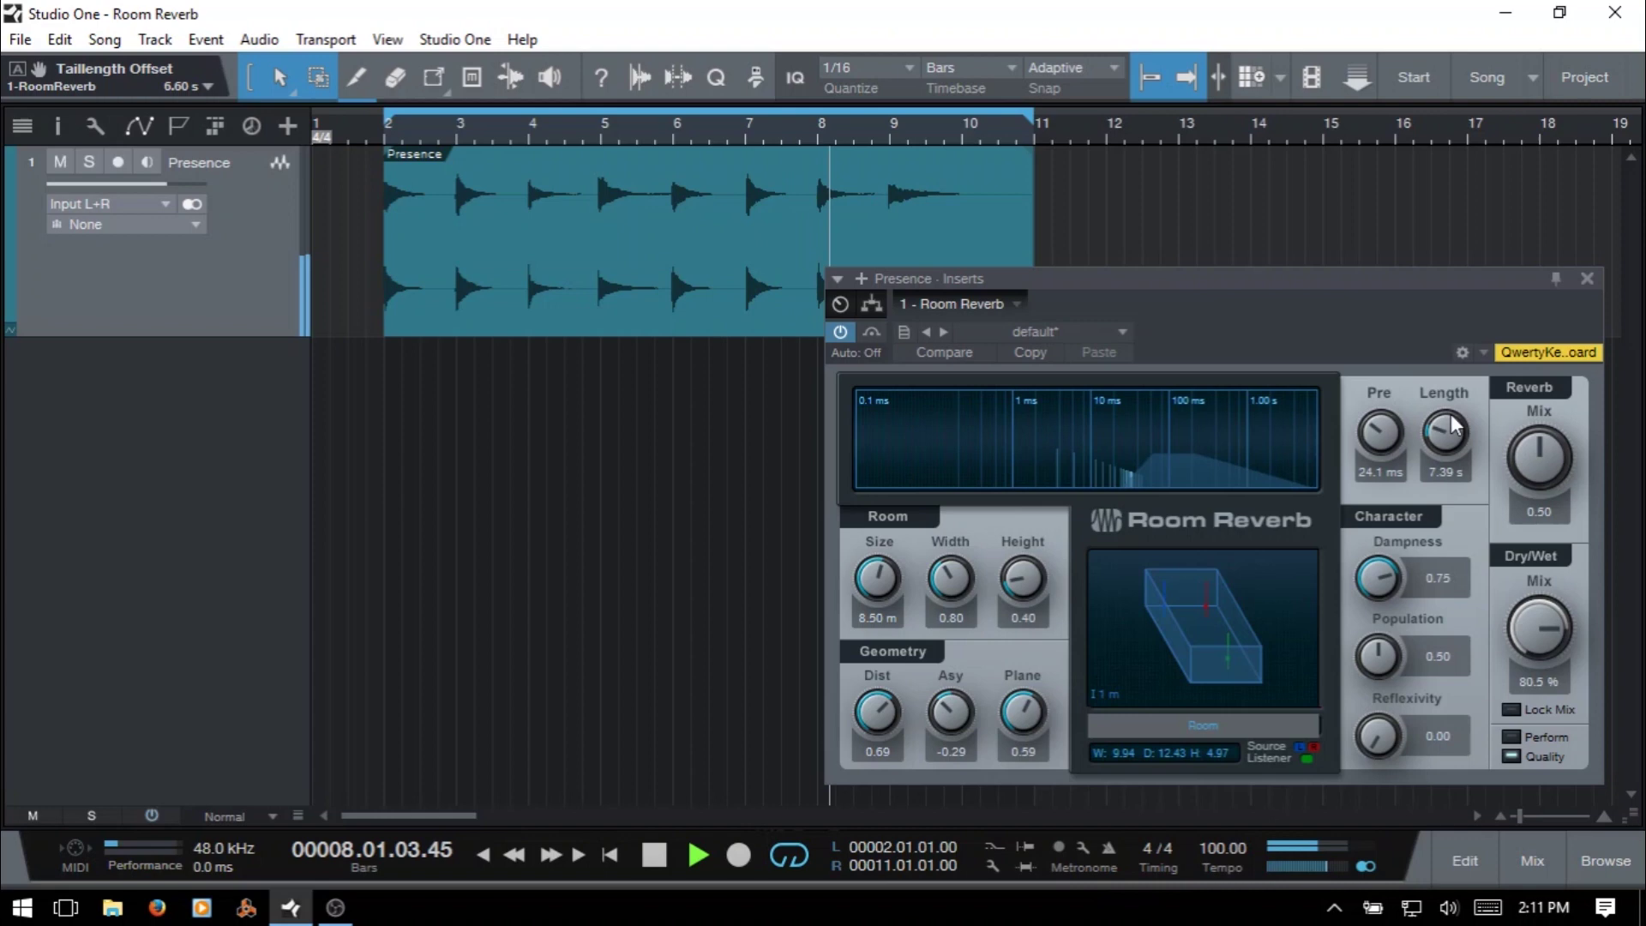
drag(950, 711, 953, 625)
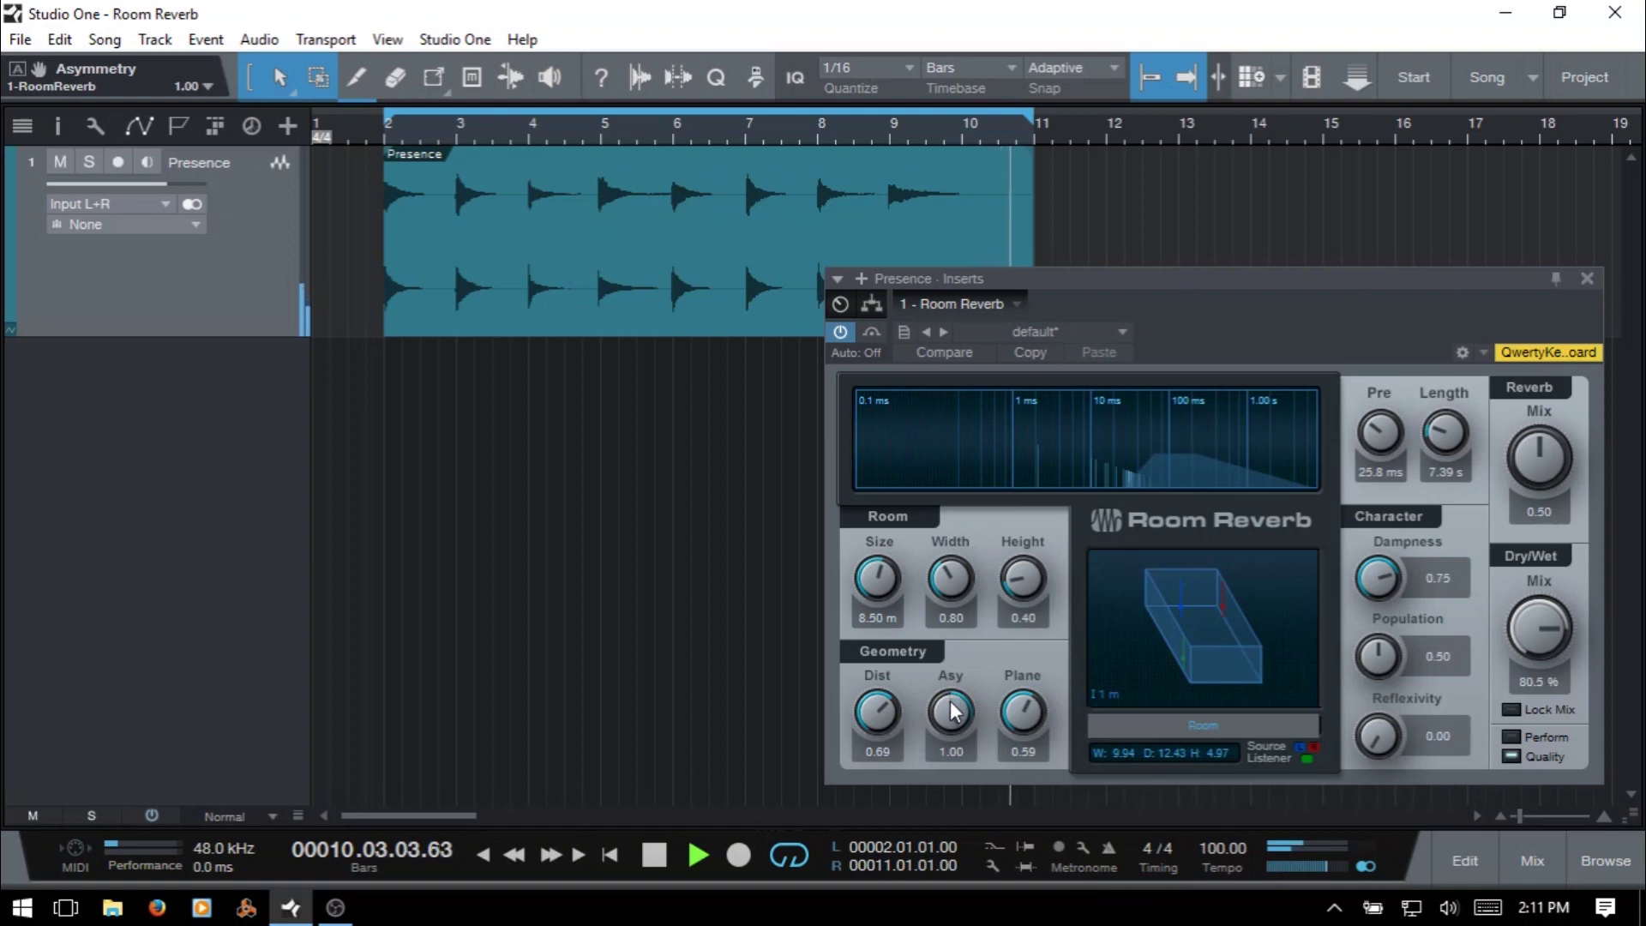
drag(951, 711, 887, 821)
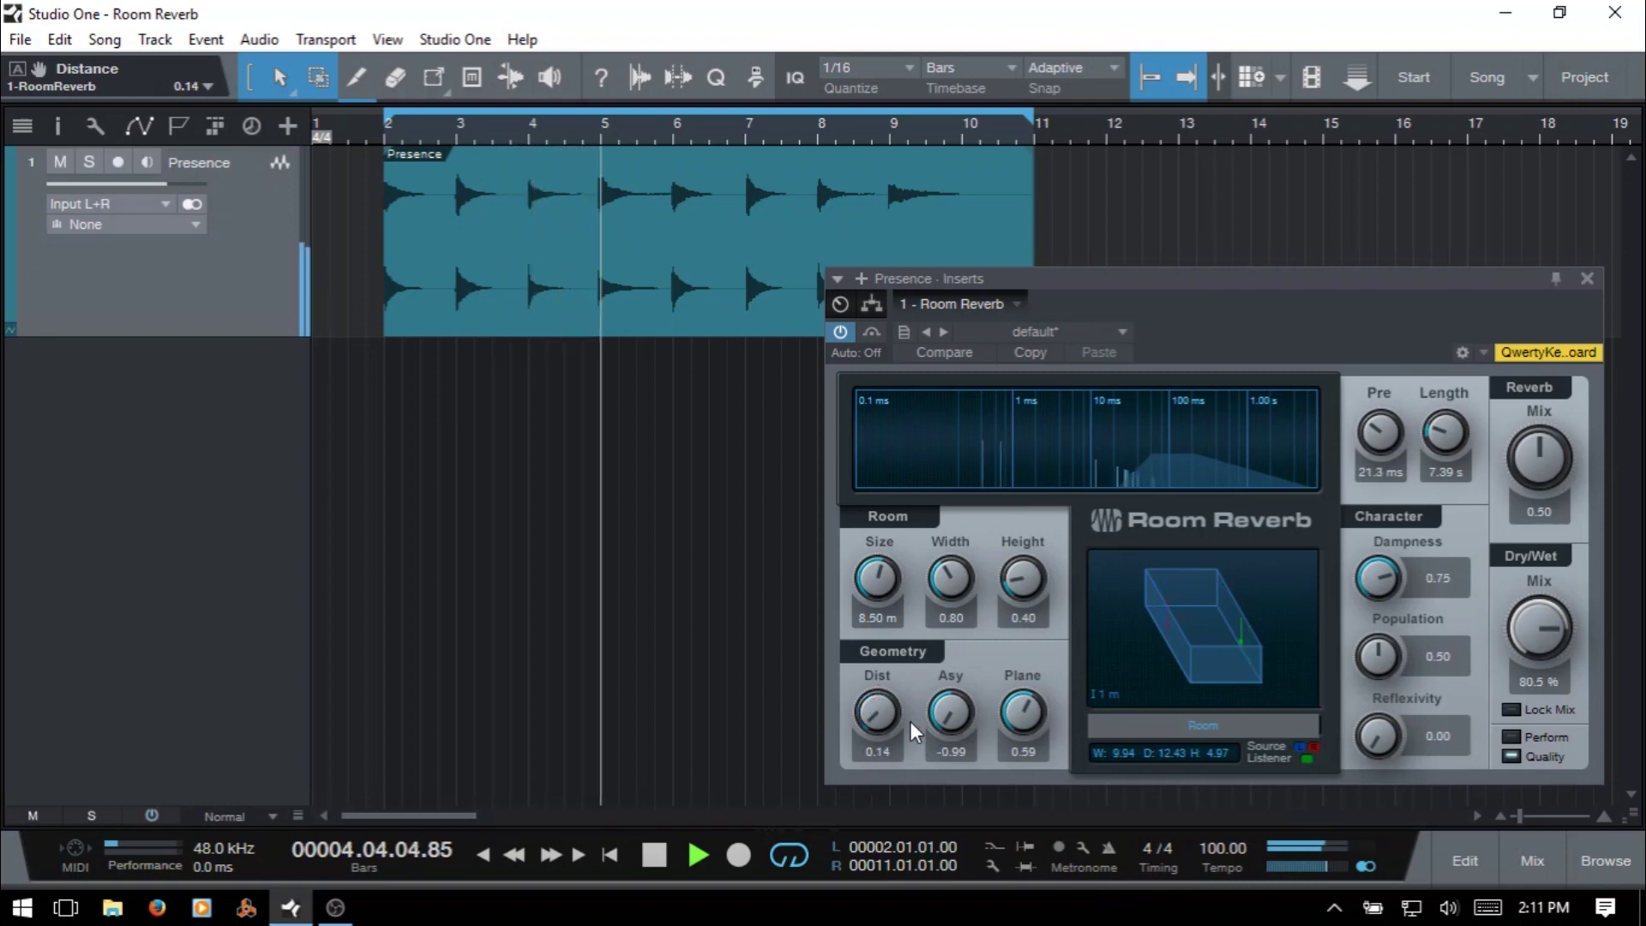
drag(888, 718, 947, 503)
drag(948, 731, 960, 631)
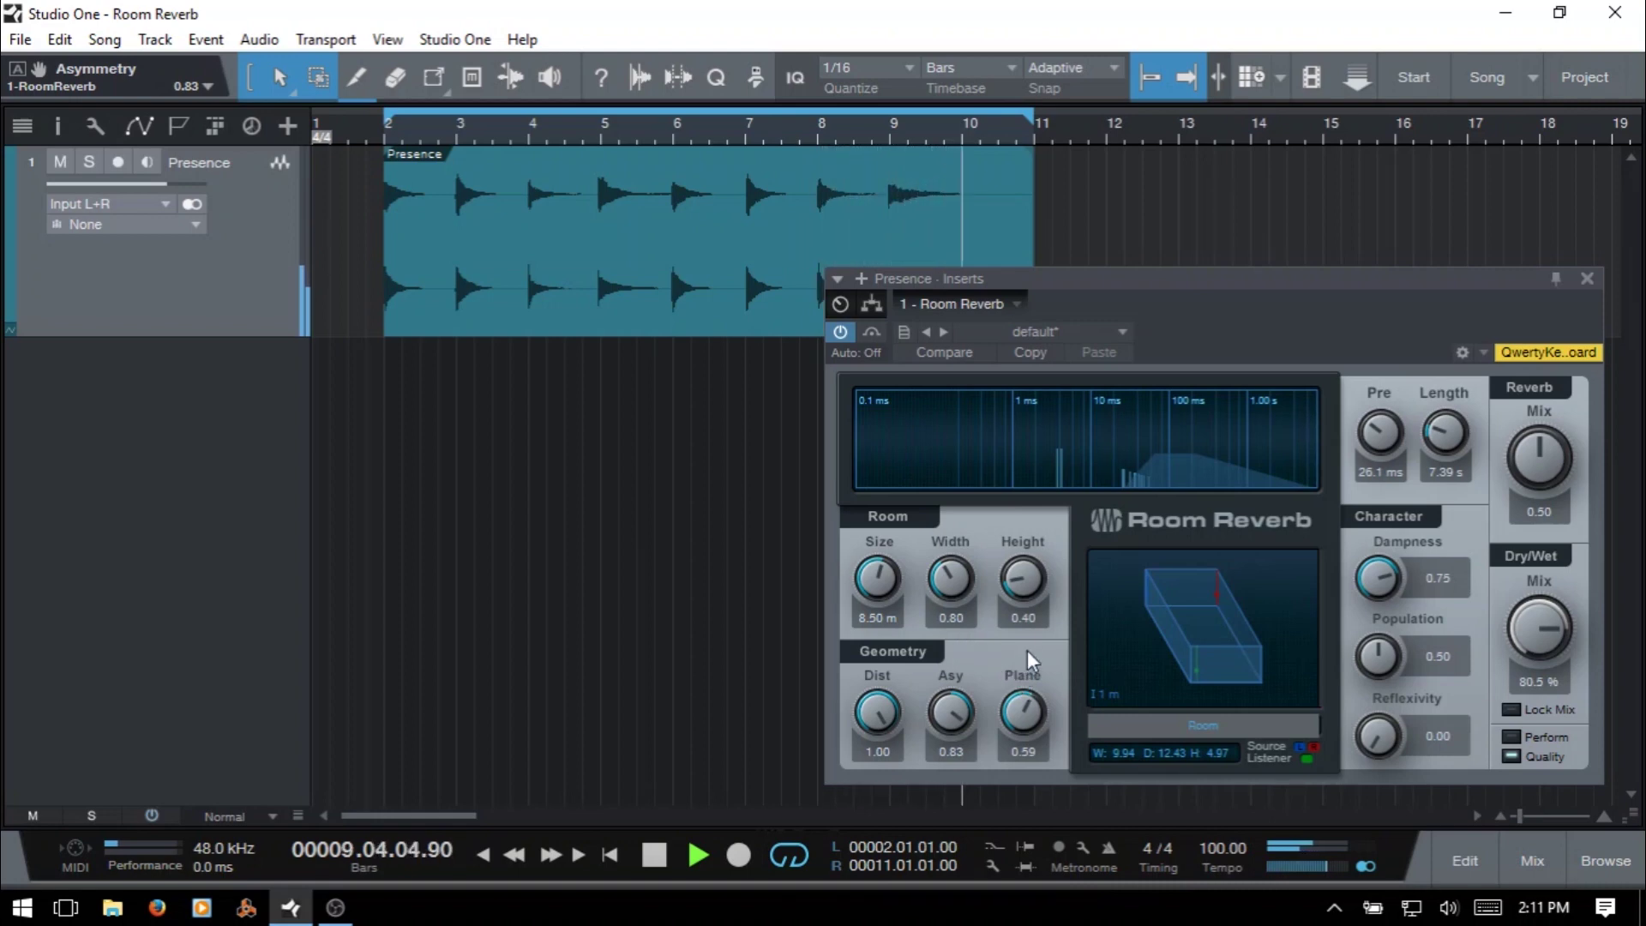
Step: Stop playback, sweep Plane from 0.73 to 0.29, and reset asymmetry 0.00, distance 0.89
key(space)
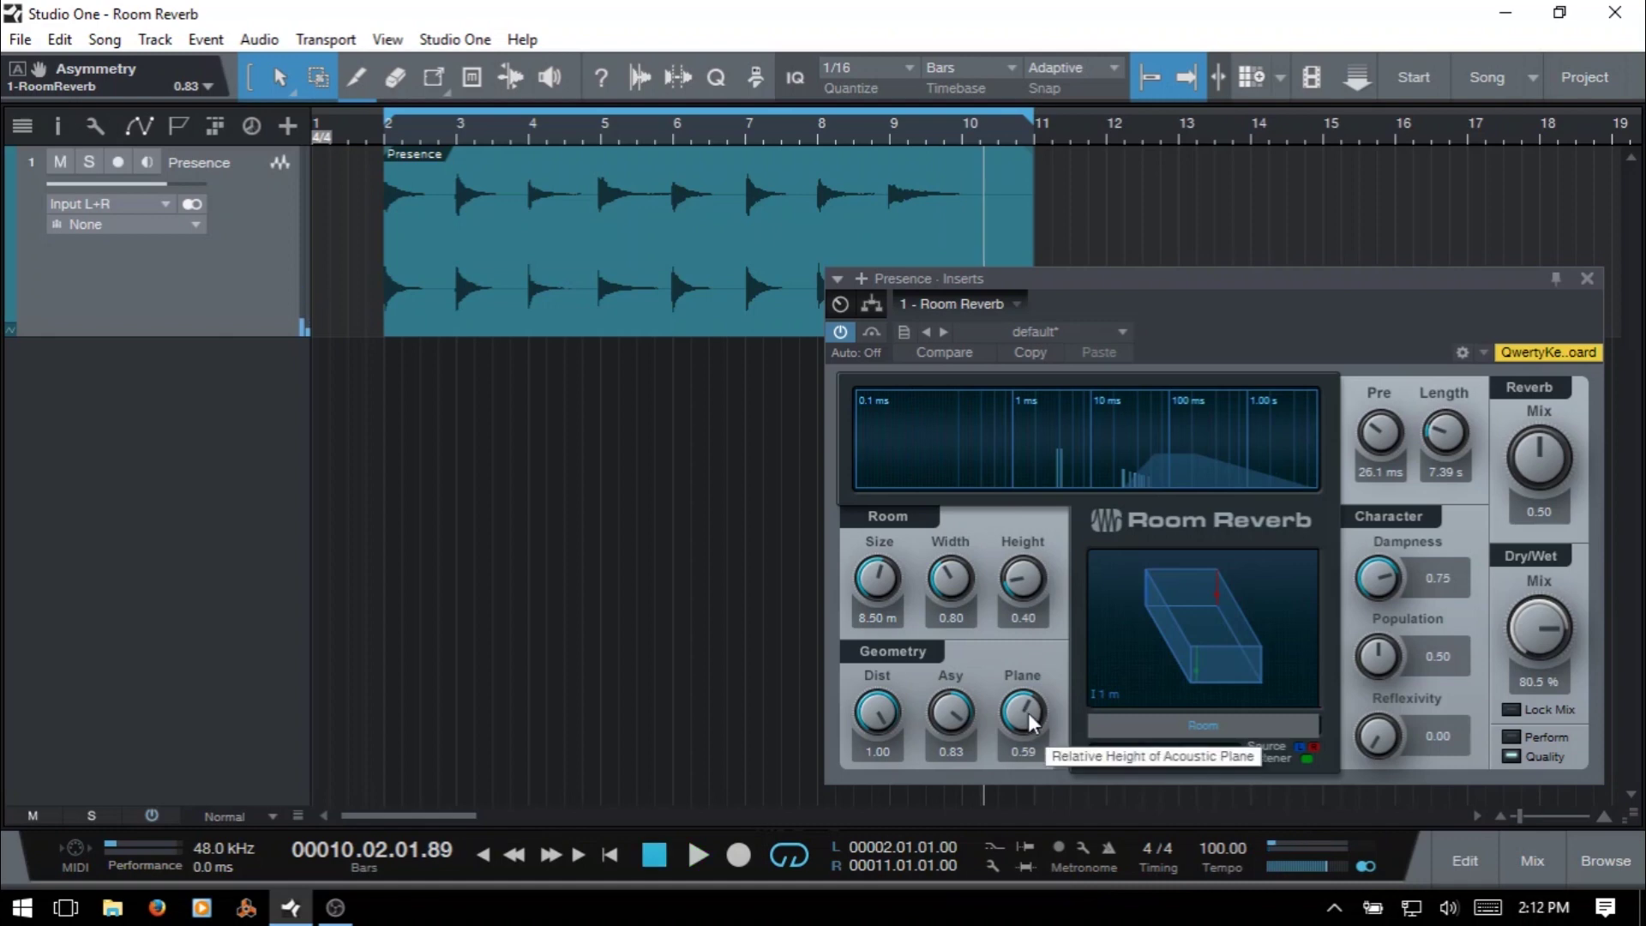
click(1026, 711)
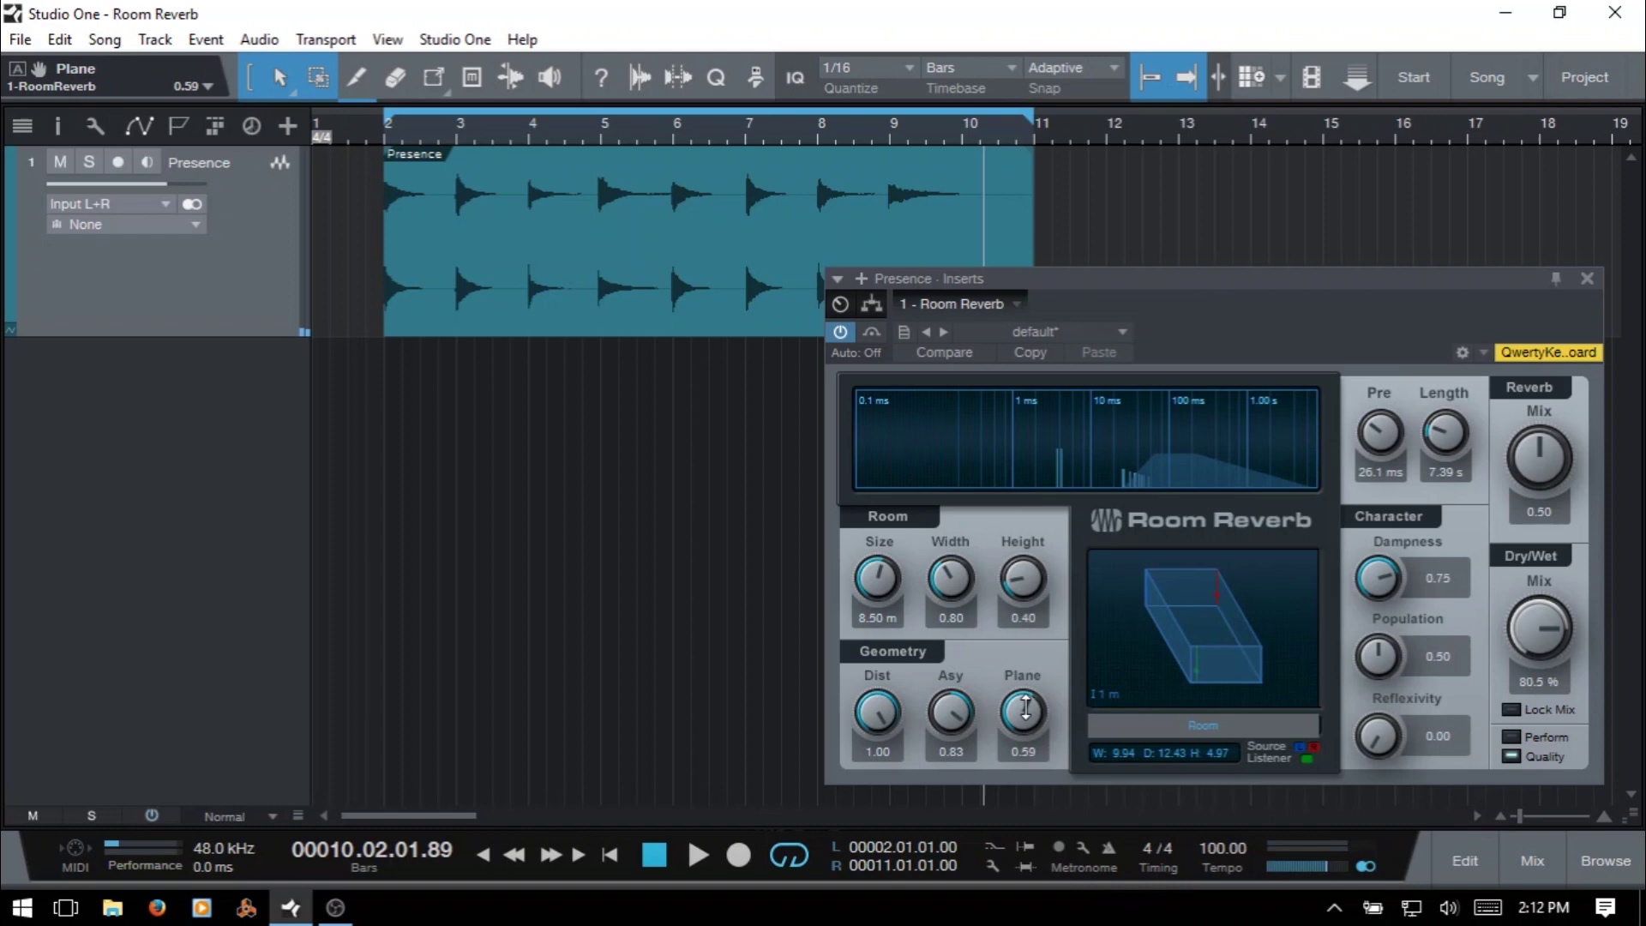
drag(1026, 711, 1226, 594)
mouse_move(1028, 737)
mouse_down()
mouse_move(1016, 807)
mouse_move(1021, 660)
mouse_move(1003, 778)
mouse_move(1010, 720)
mouse_up()
double_click(958, 728)
drag(859, 724, 882, 720)
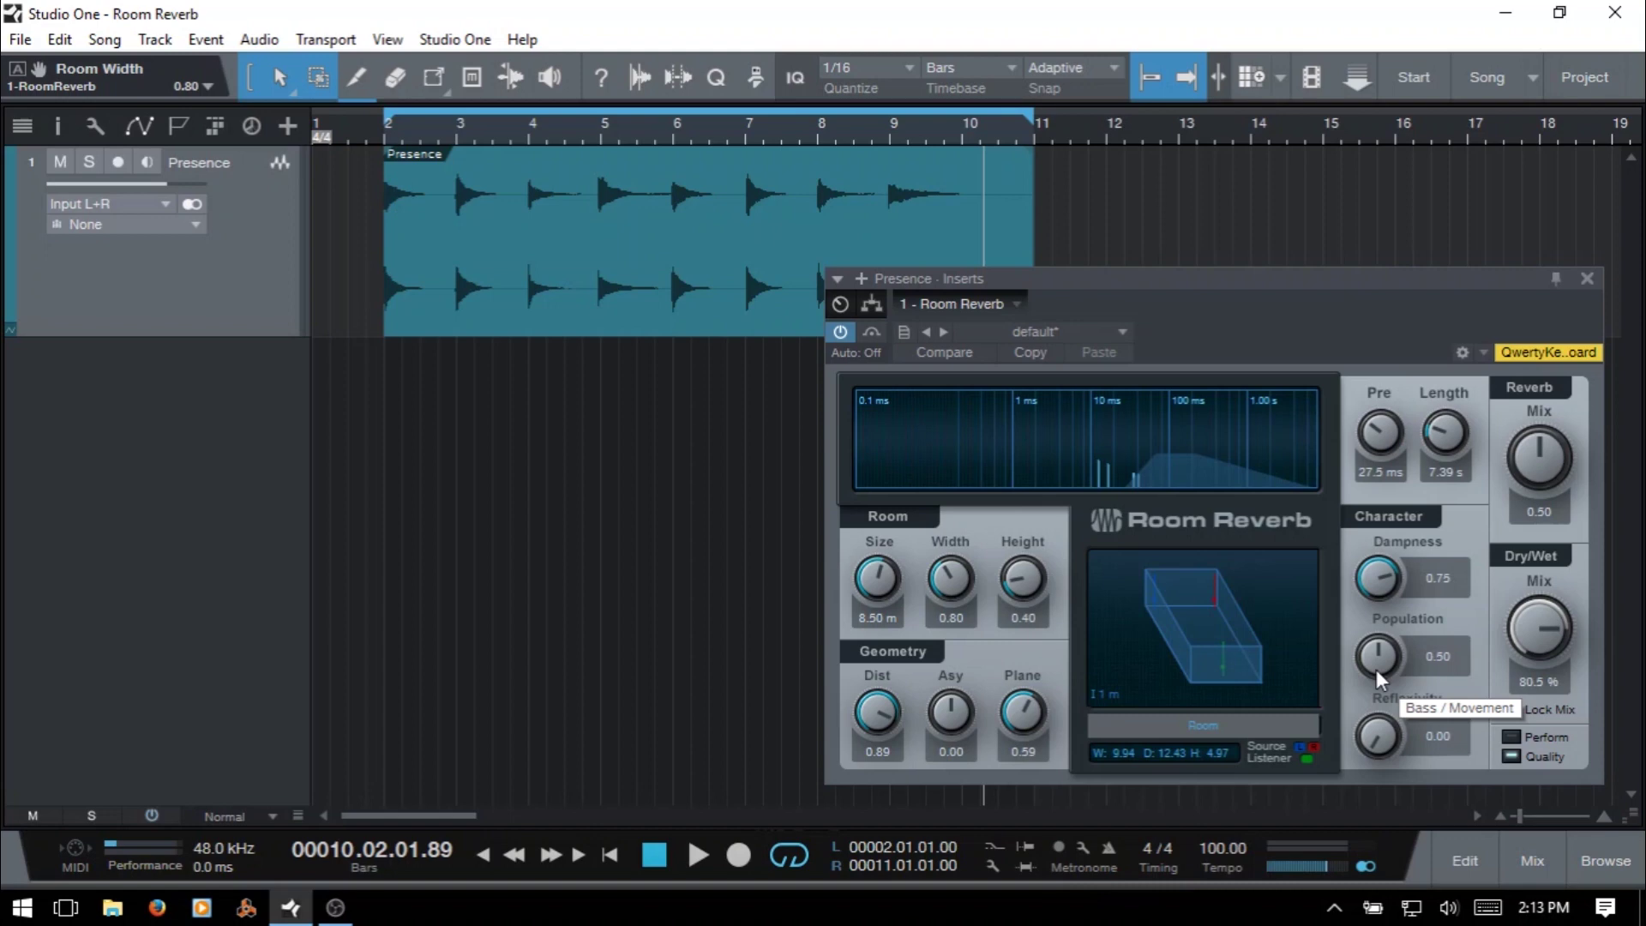
Step: Play the track while stretching the reverb Length to 23.29 s and sweeping Population from 0.00 to 0.98
key(space)
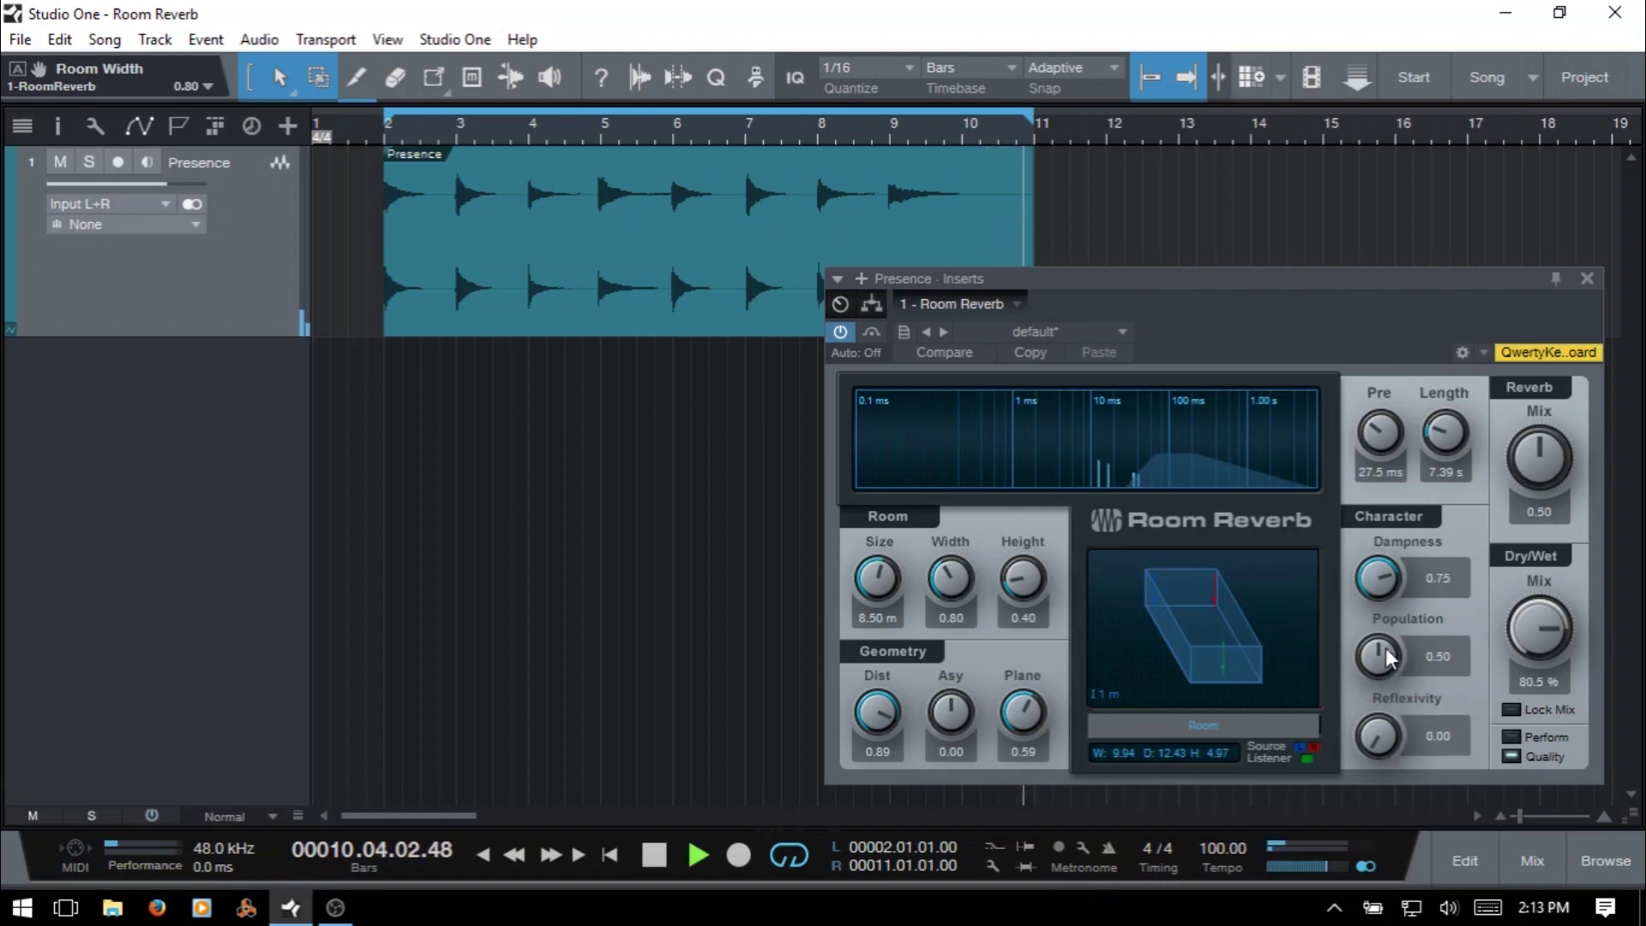
drag(1443, 431, 1459, 350)
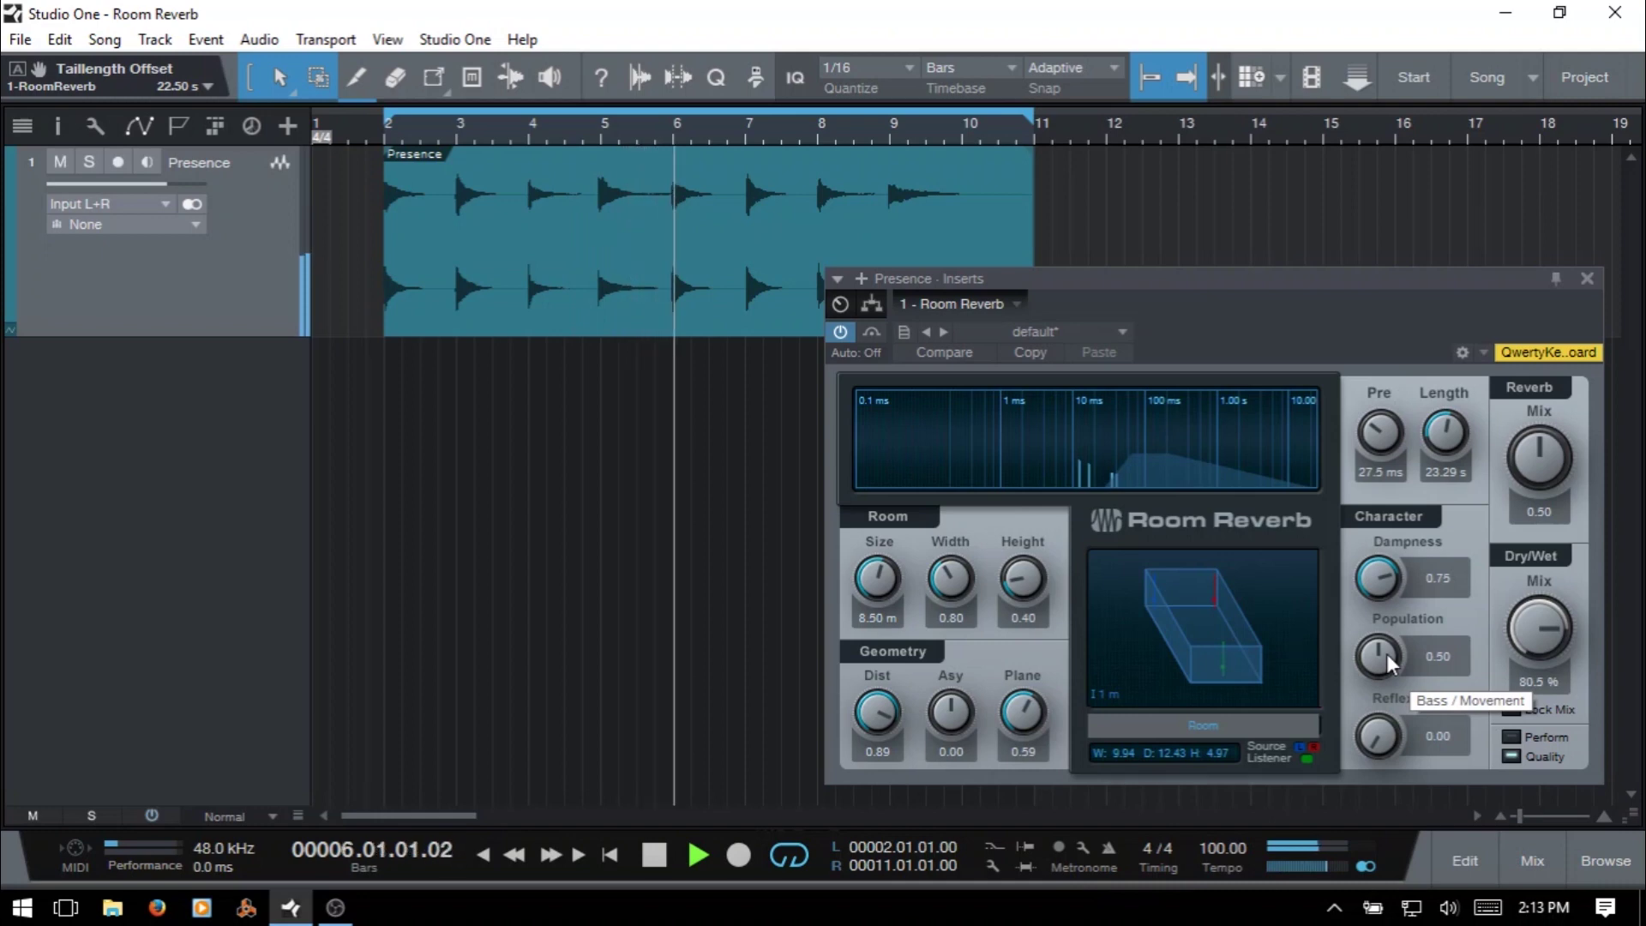
drag(1386, 653, 1407, 812)
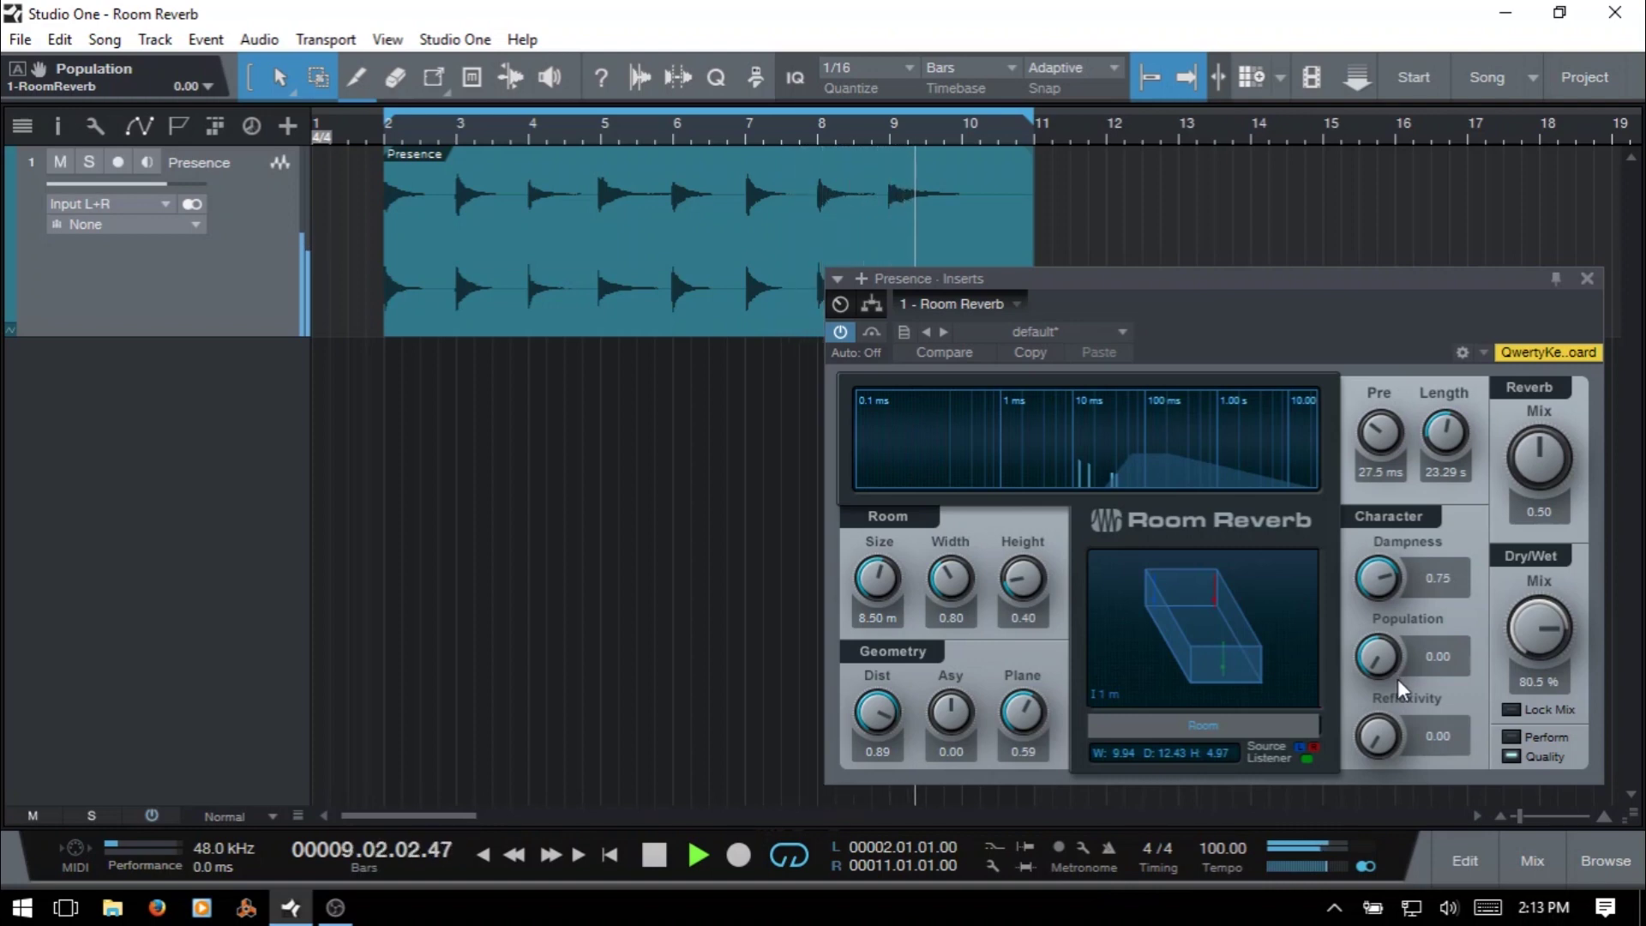
drag(1389, 665, 1383, 417)
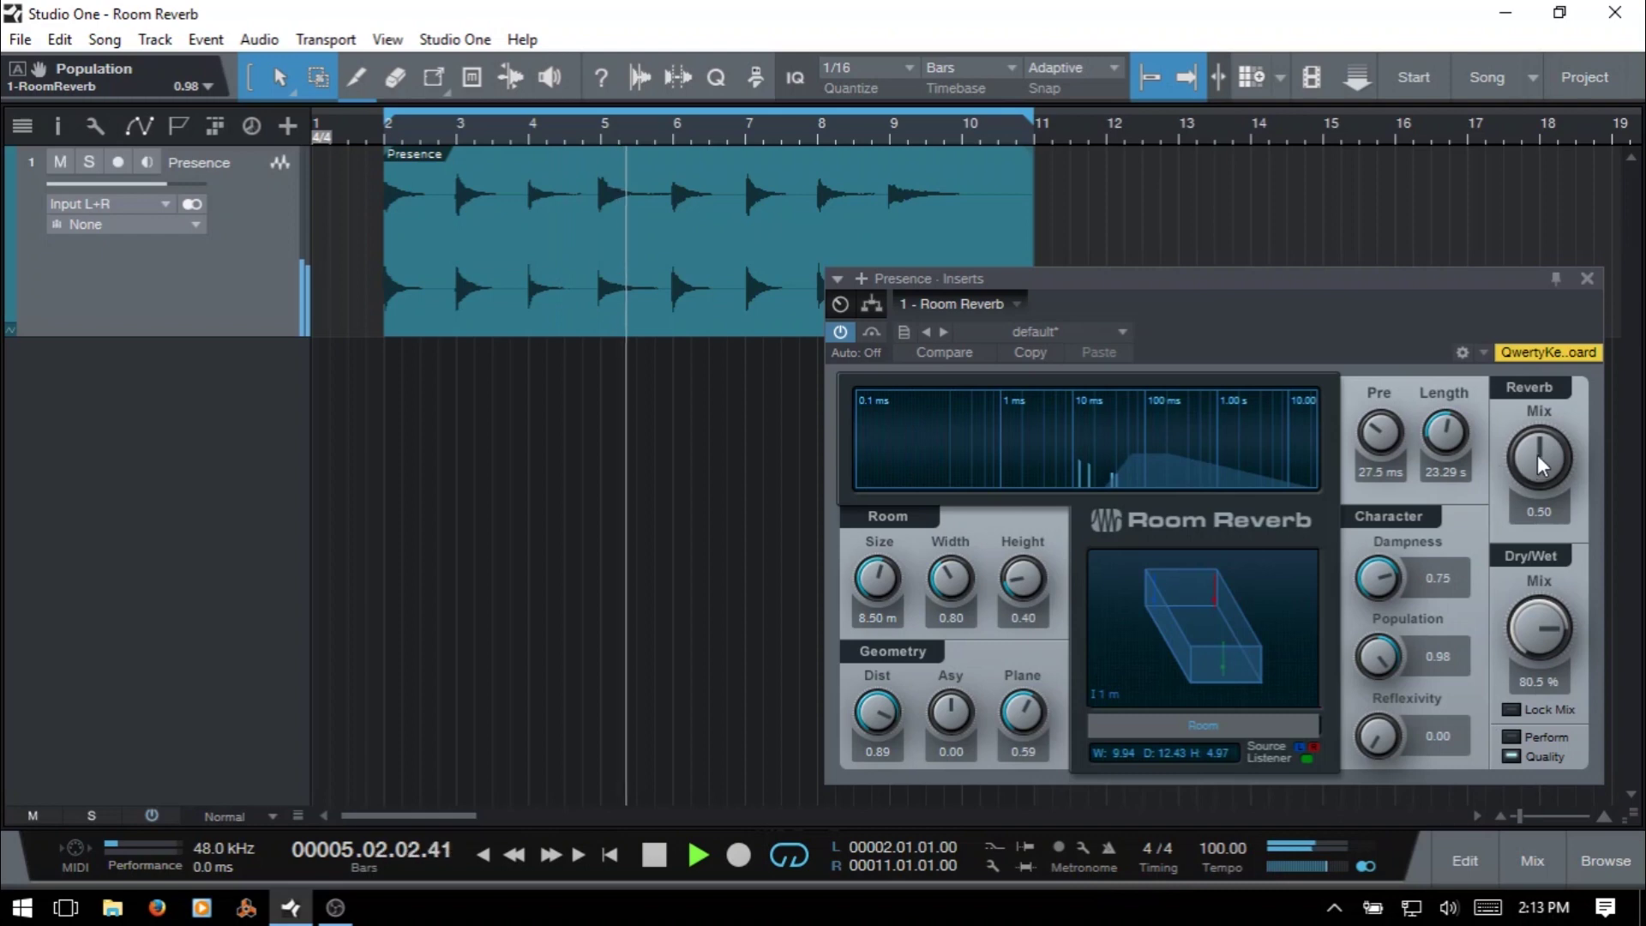
Step: Lower the Room Reverb Dry/Wet mix from 60.5 % to 46.0 % and enable Lock Mix
drag(1537, 607, 1535, 670)
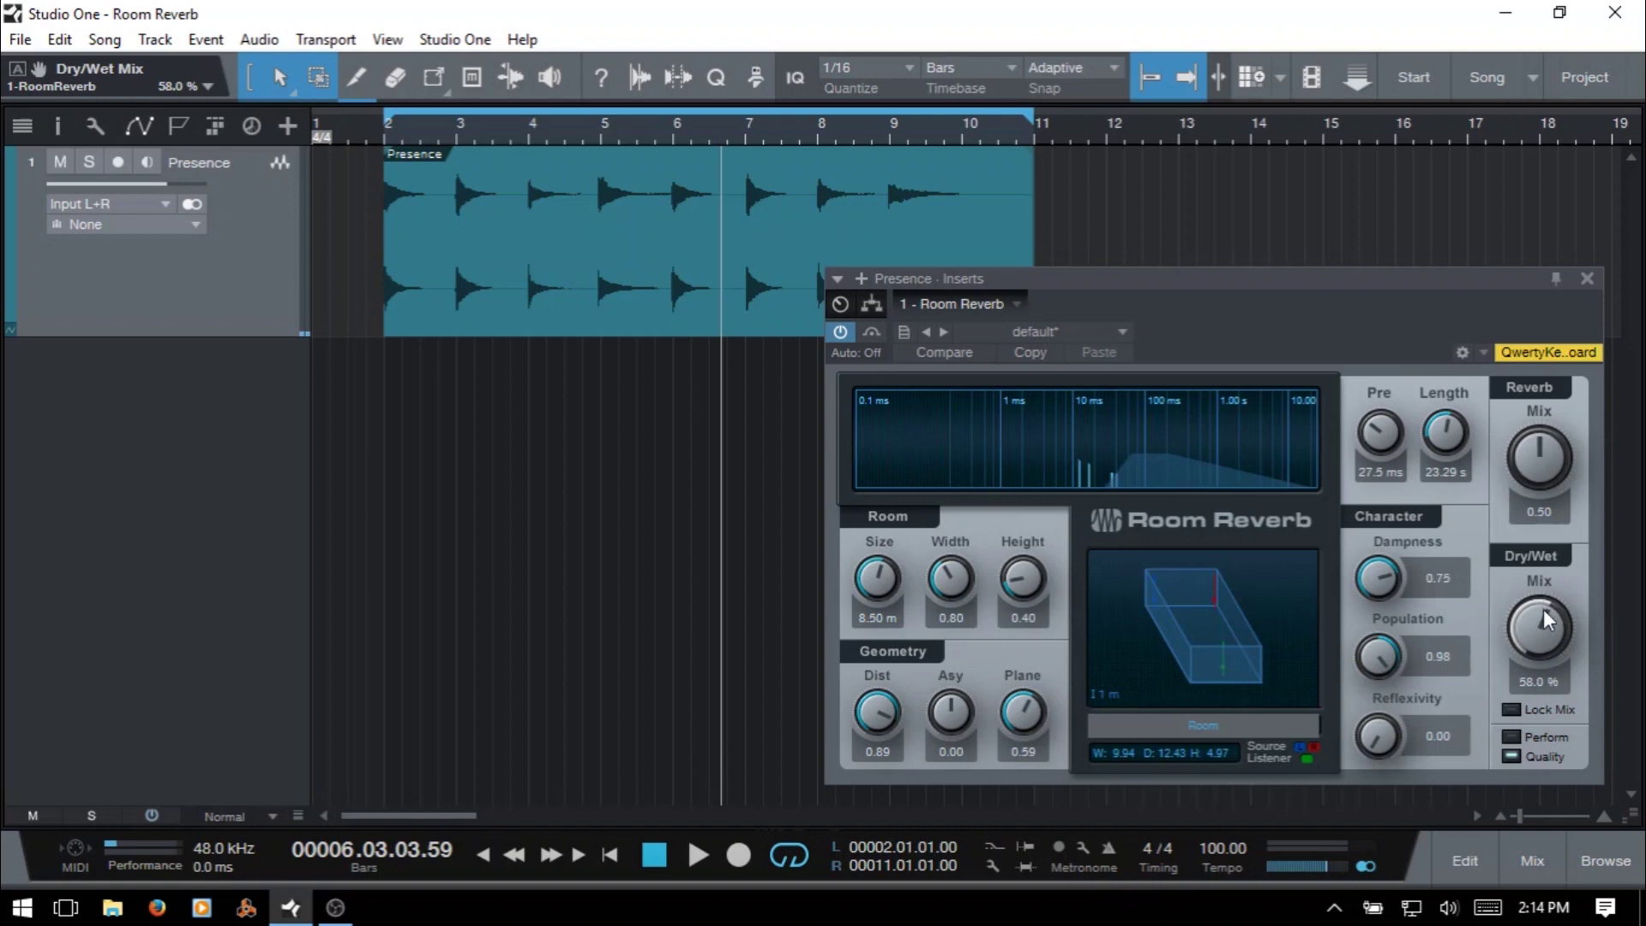
drag(1543, 608, 1537, 641)
click(1512, 709)
Step: Untick Lock Mix and switch on the Perform (Economy Mode) option
click(1511, 707)
click(1514, 739)
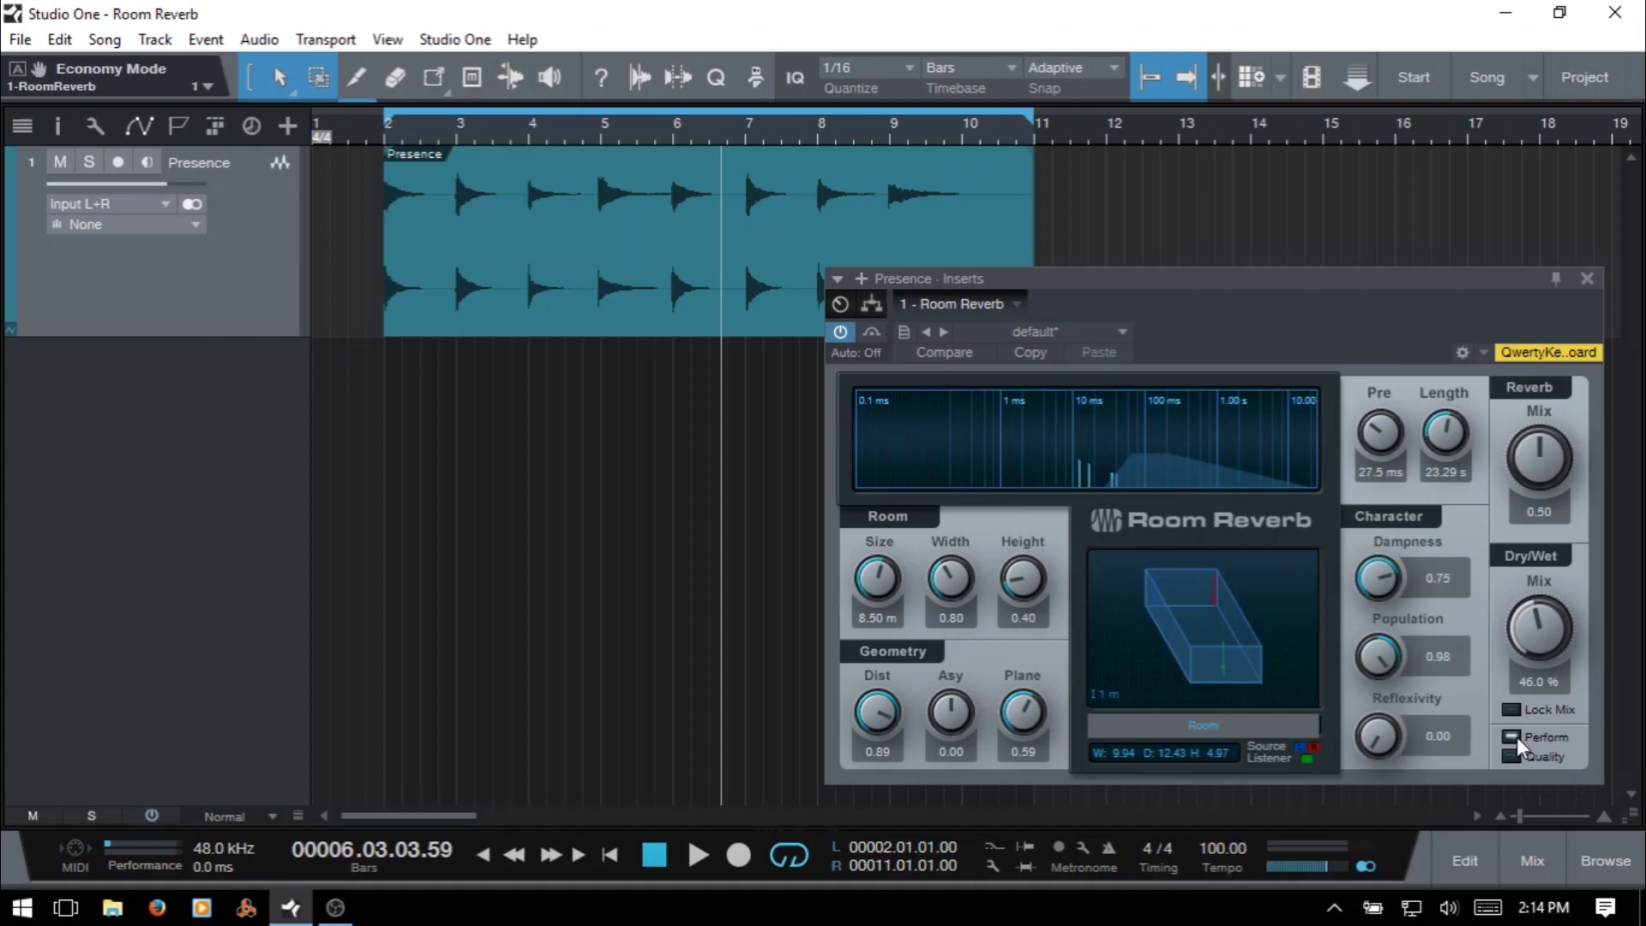